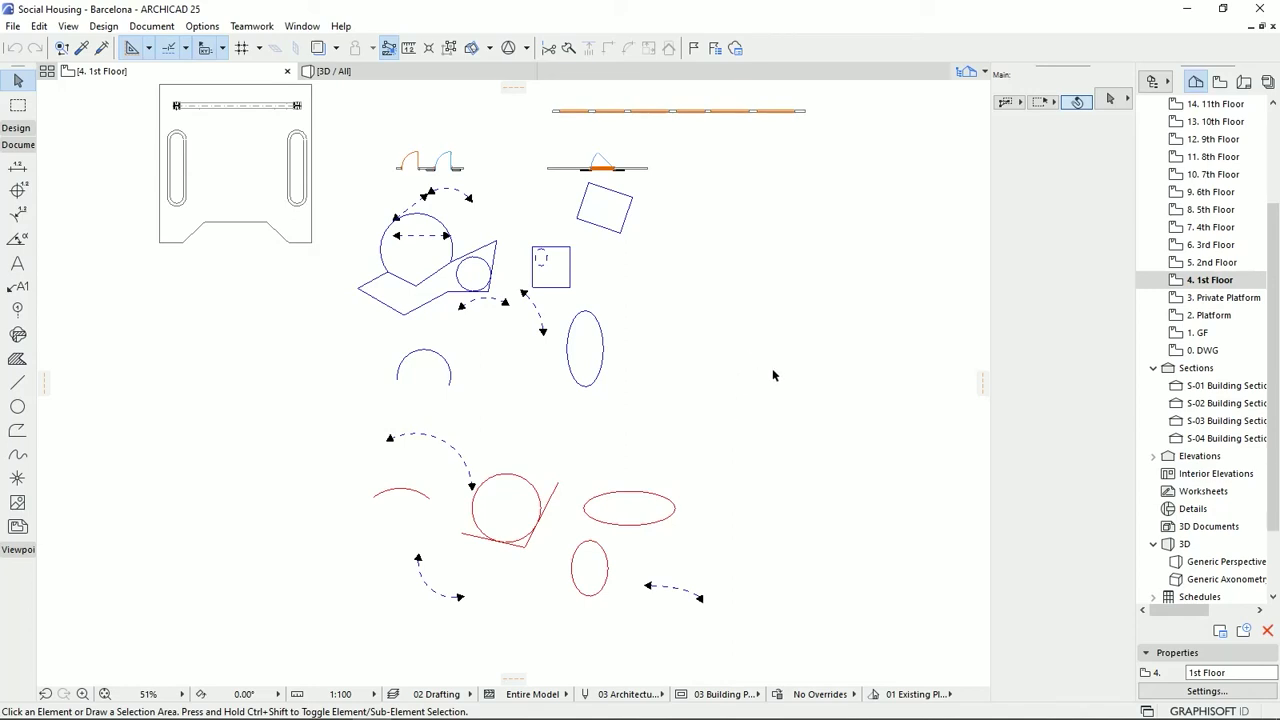
# Step: Expand the Design group in the Toolbox to show the wall, column and beam tools
pyautogui.click(18, 128)
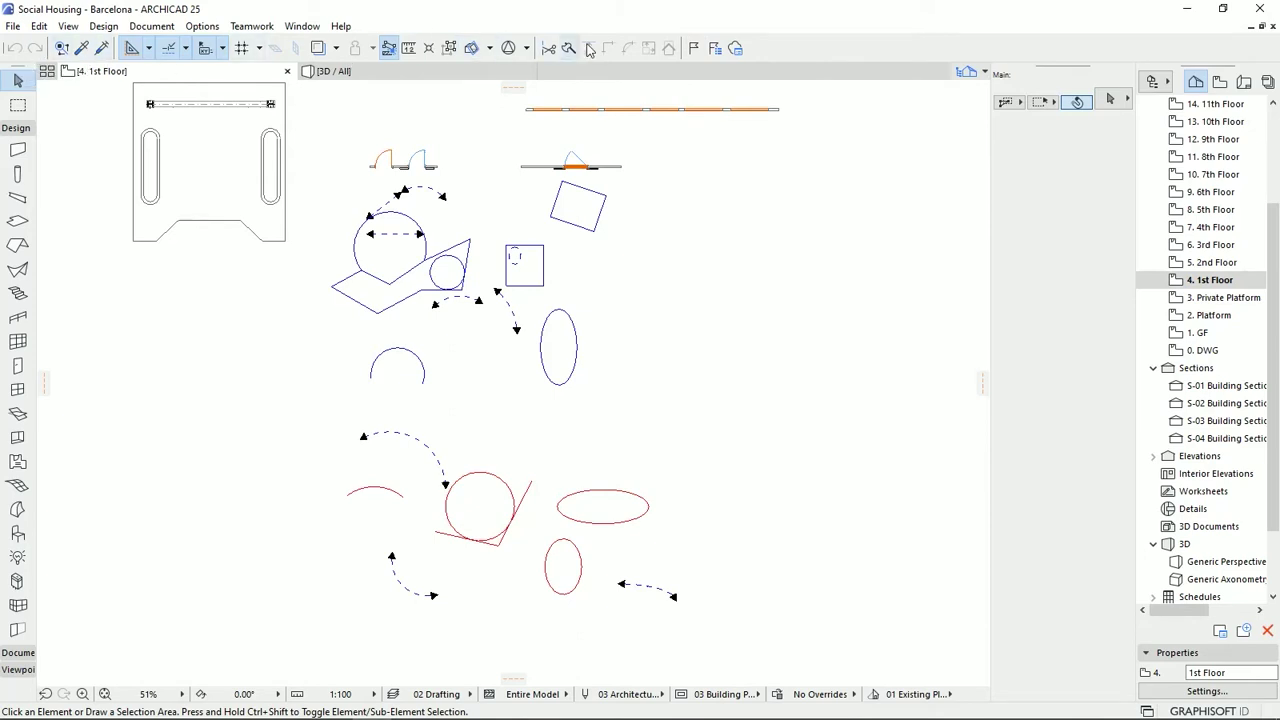
# Step: Pan the 1st Floor plan left and up to an empty area, then activate the Wall tool
pyautogui.click(302, 26)
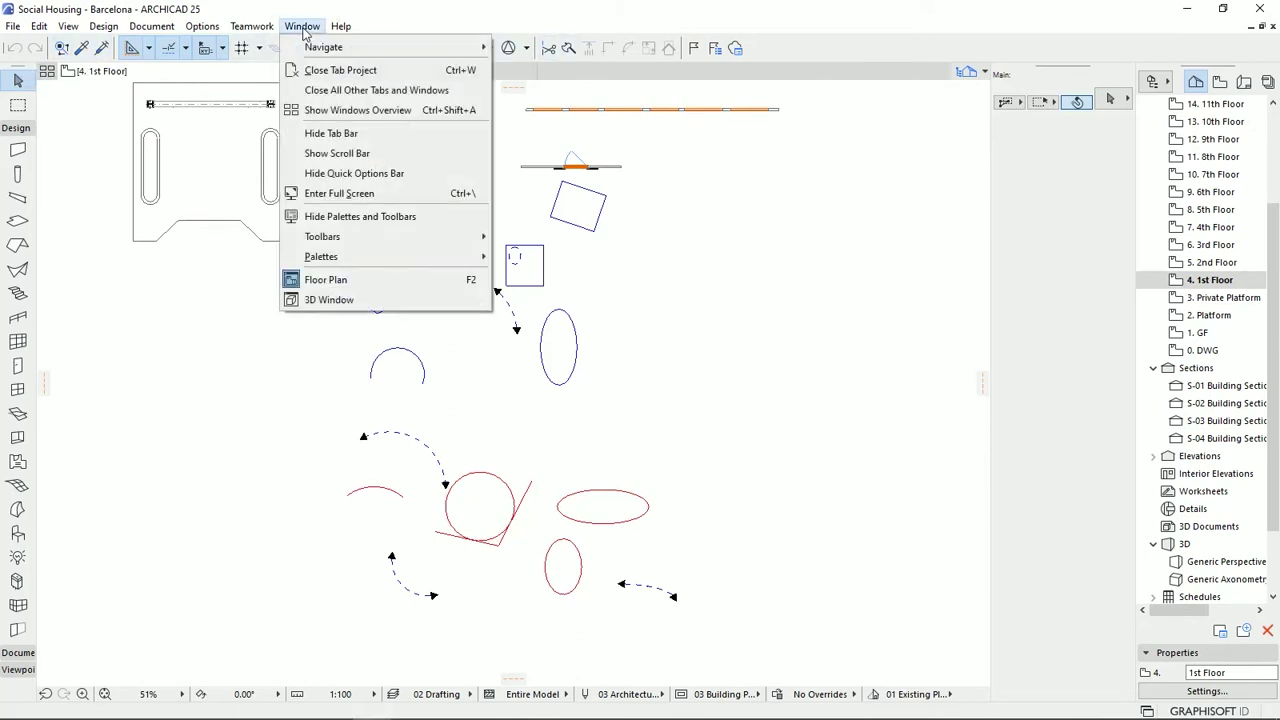
pyautogui.moveTo(466, 238)
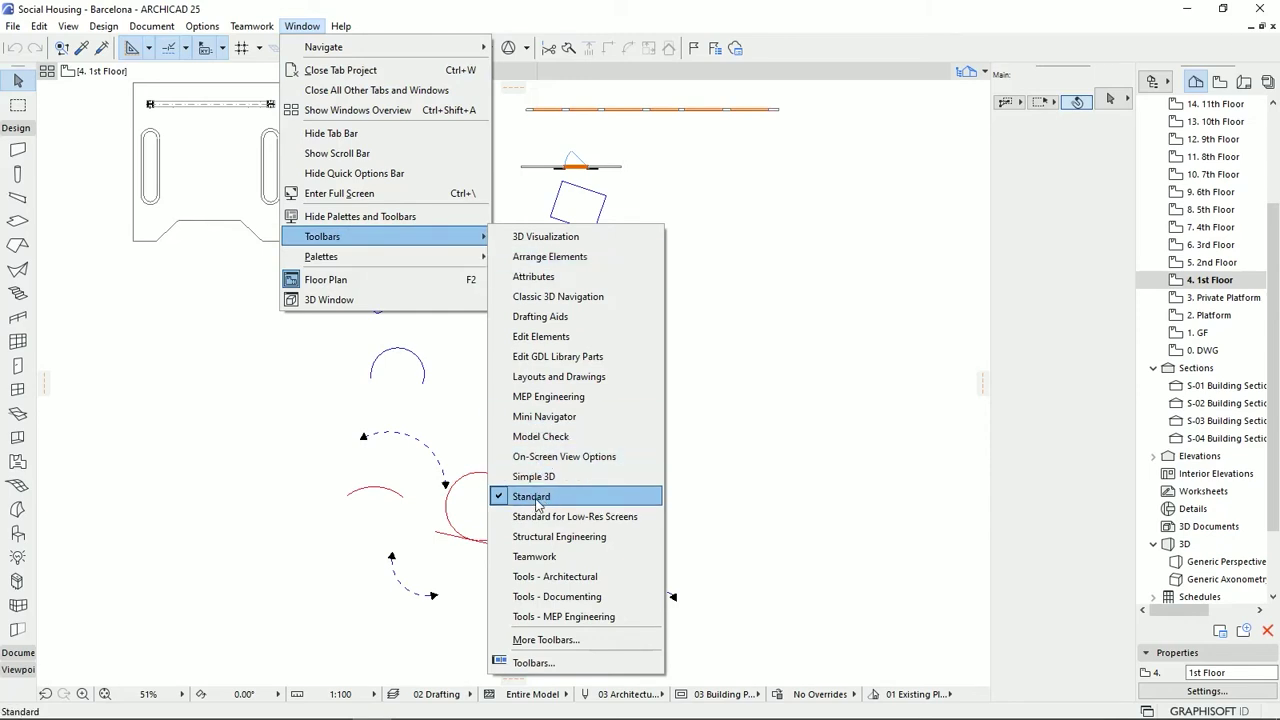
pyautogui.click(838, 340)
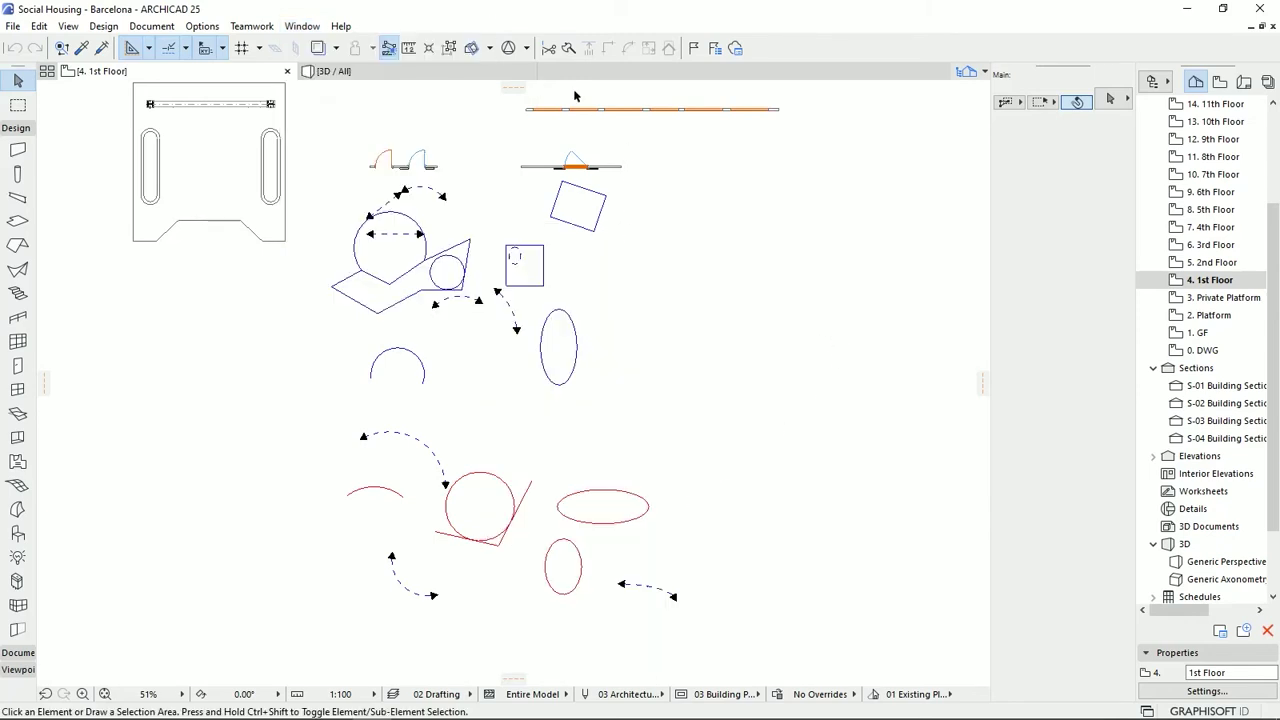
pyautogui.moveTo(669, 337)
pyautogui.mouseDown(button='middle')
pyautogui.moveTo(474, 189)
pyautogui.moveTo(270, 314)
pyautogui.mouseUp(button='middle')
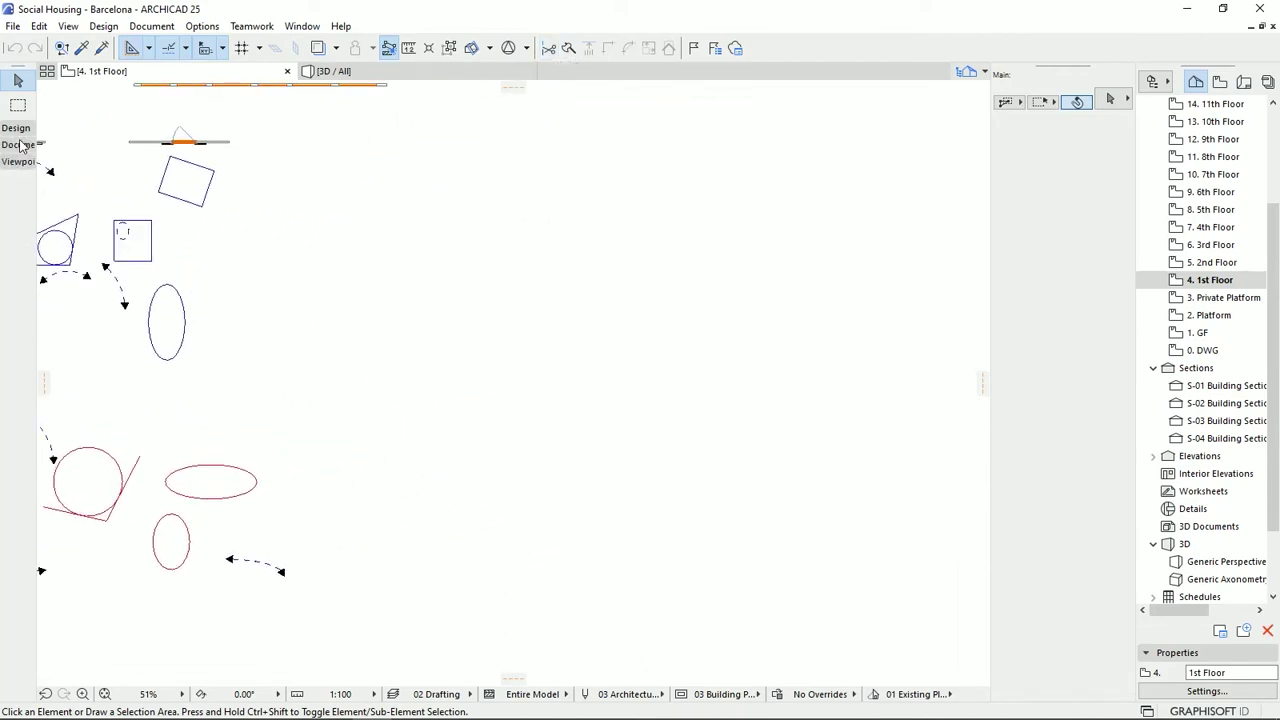
pyautogui.click(18, 150)
# Step: Draw three near-horizontal walls stacked one below another
pyautogui.click(354, 248)
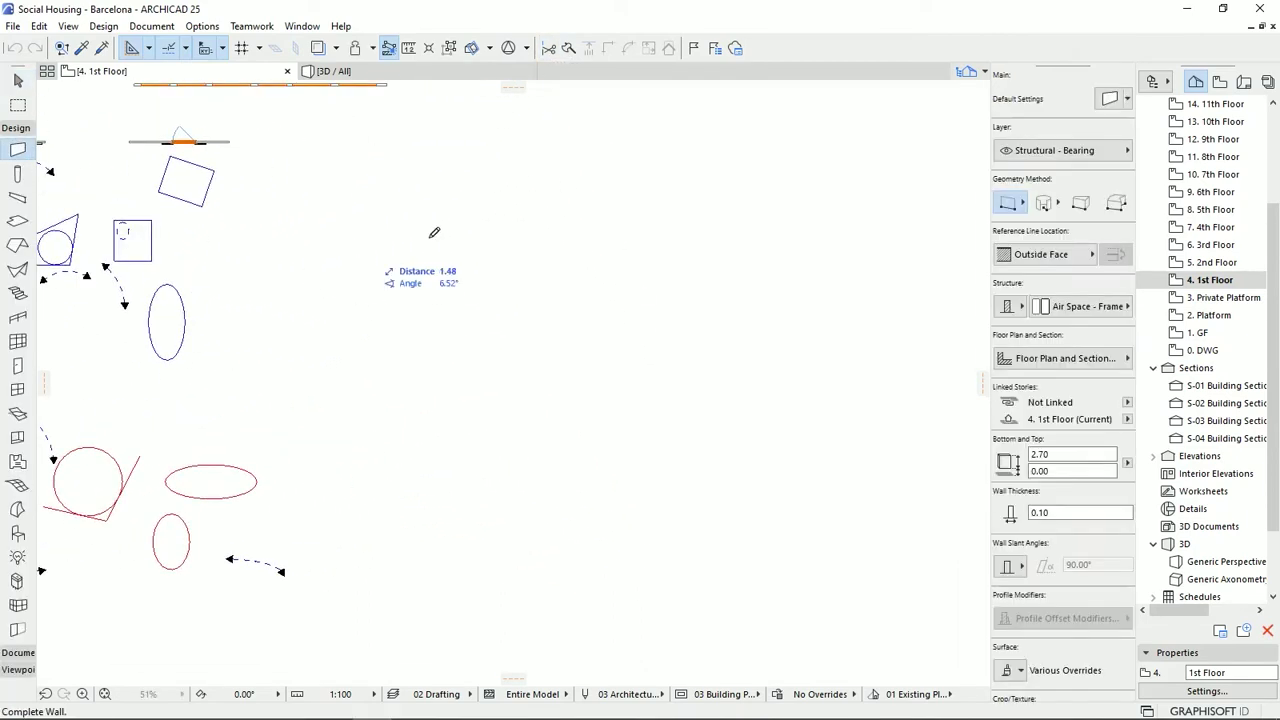
pyautogui.click(546, 231)
pyautogui.click(356, 287)
pyautogui.click(571, 276)
pyautogui.click(381, 357)
pyautogui.click(630, 329)
# Step: Add one vertical wall and two slanted walls crossing the horizontal ones
pyautogui.click(427, 432)
pyautogui.click(434, 176)
pyautogui.click(574, 389)
pyautogui.click(486, 160)
pyautogui.click(469, 414)
pyautogui.click(505, 262)
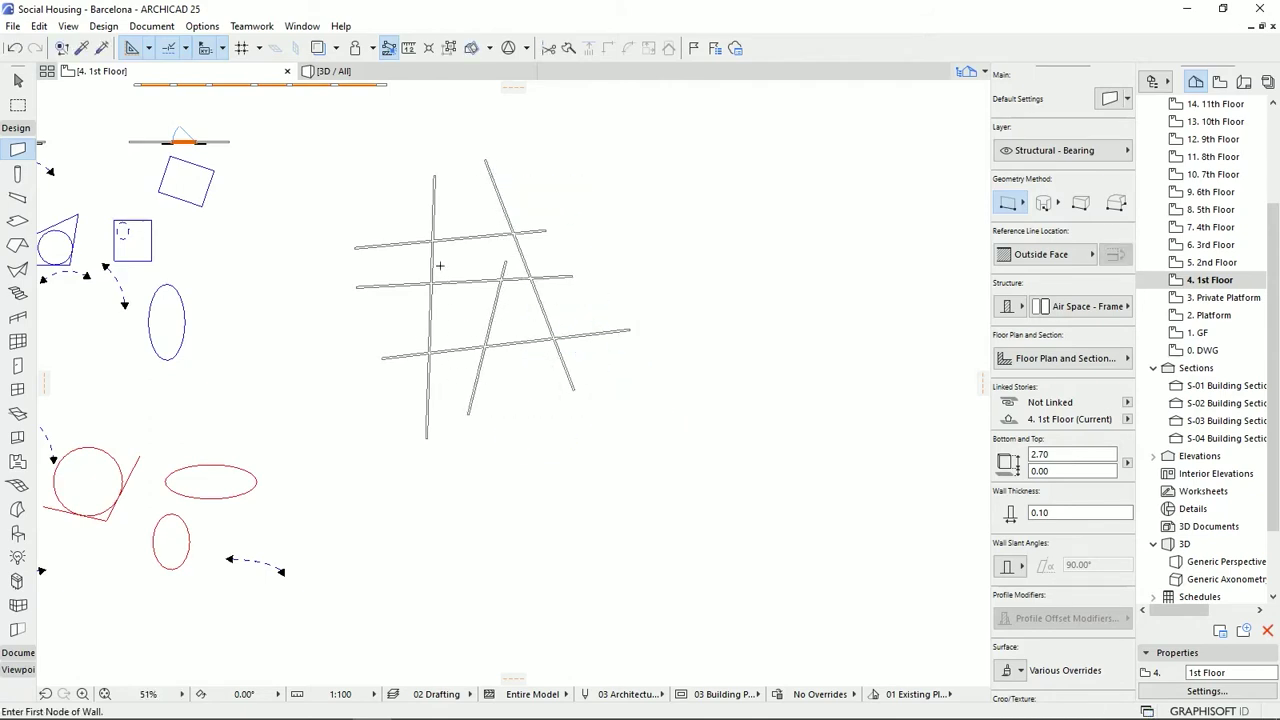
pyautogui.scroll(5, 437, 266)
pyautogui.scroll(-2, 451, 329)
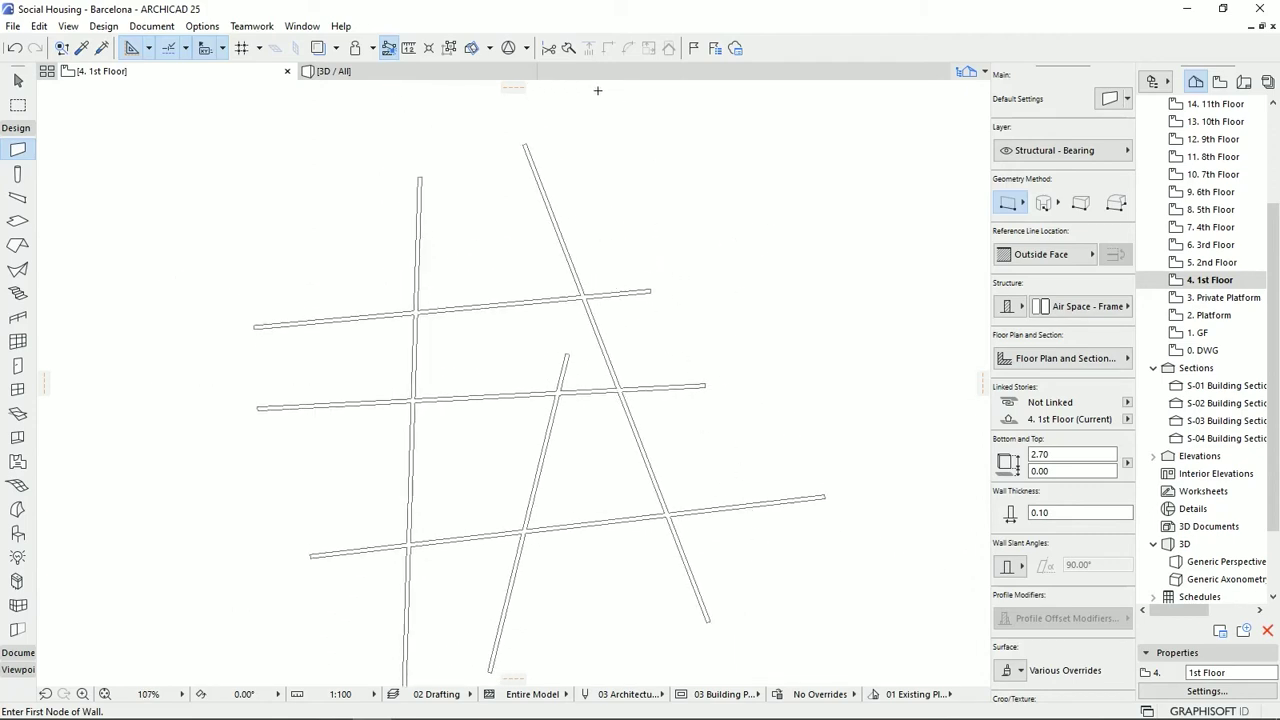
pyautogui.click(548, 48)
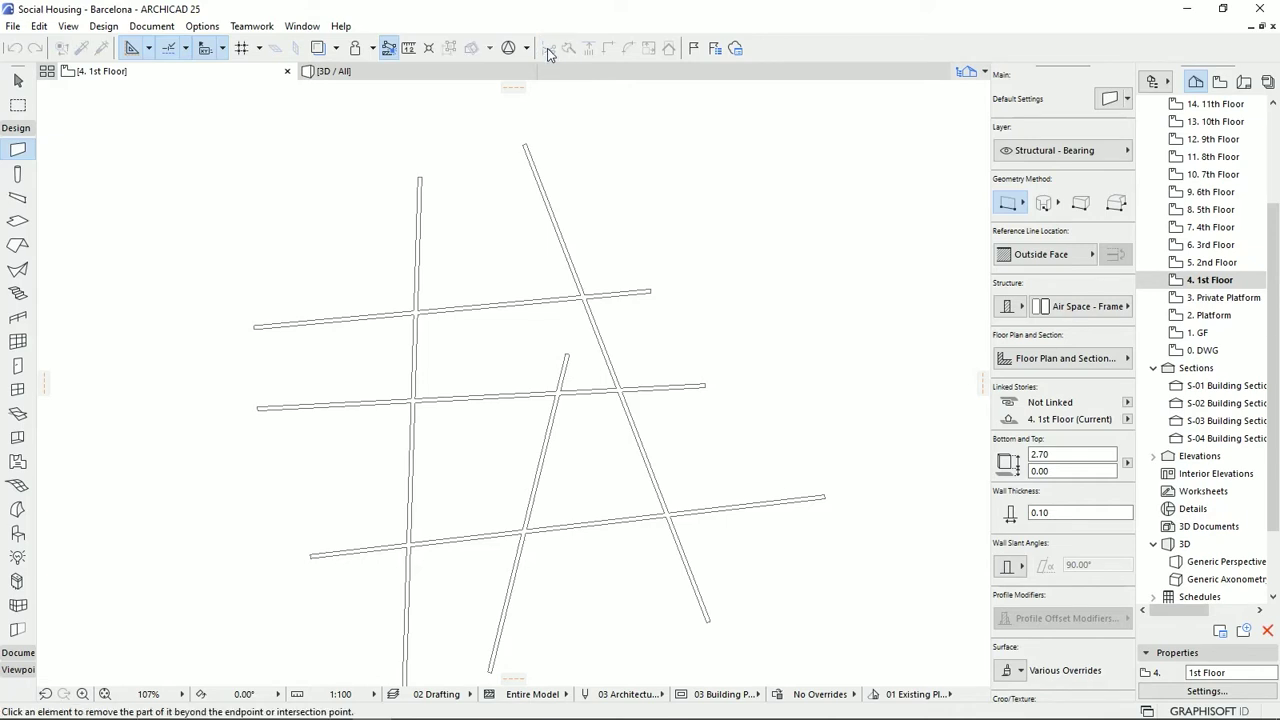
# Step: Trim the right ends of the three horizontal walls back to the long slanted wall
pyautogui.click(645, 293)
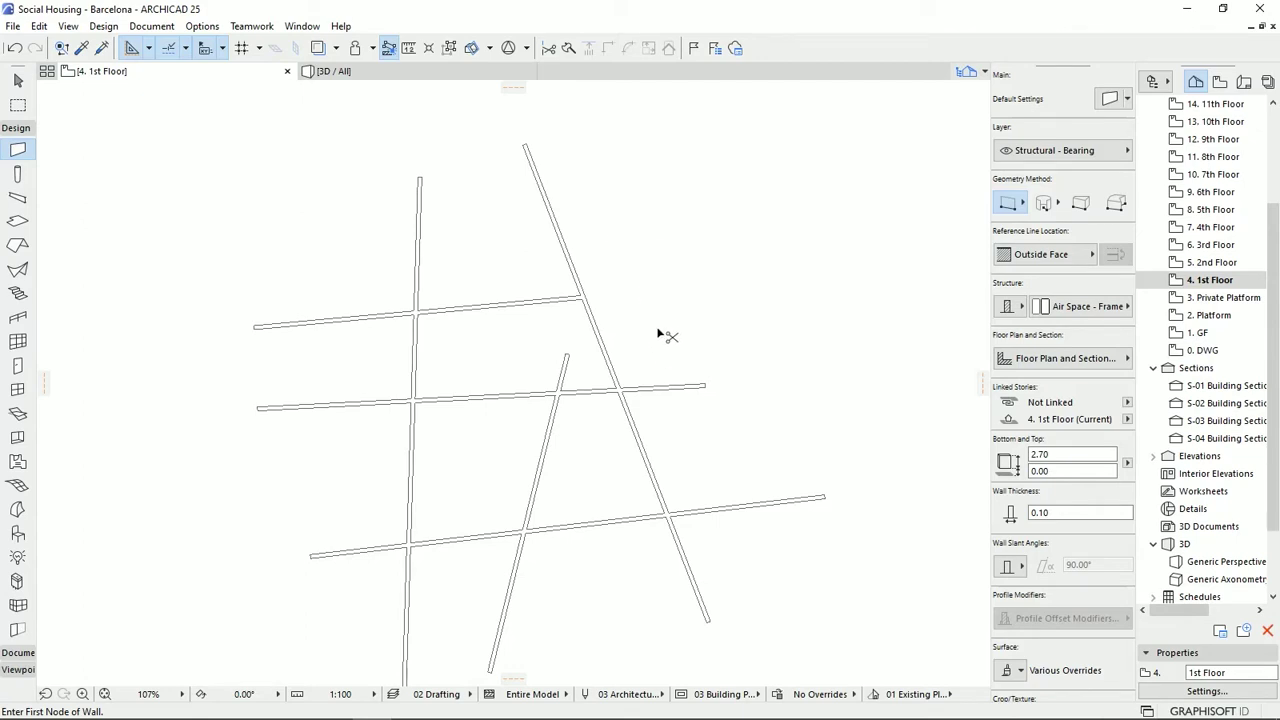
pyautogui.keyDown('ctrl'); pyautogui.click(672, 390); pyautogui.keyUp('ctrl')
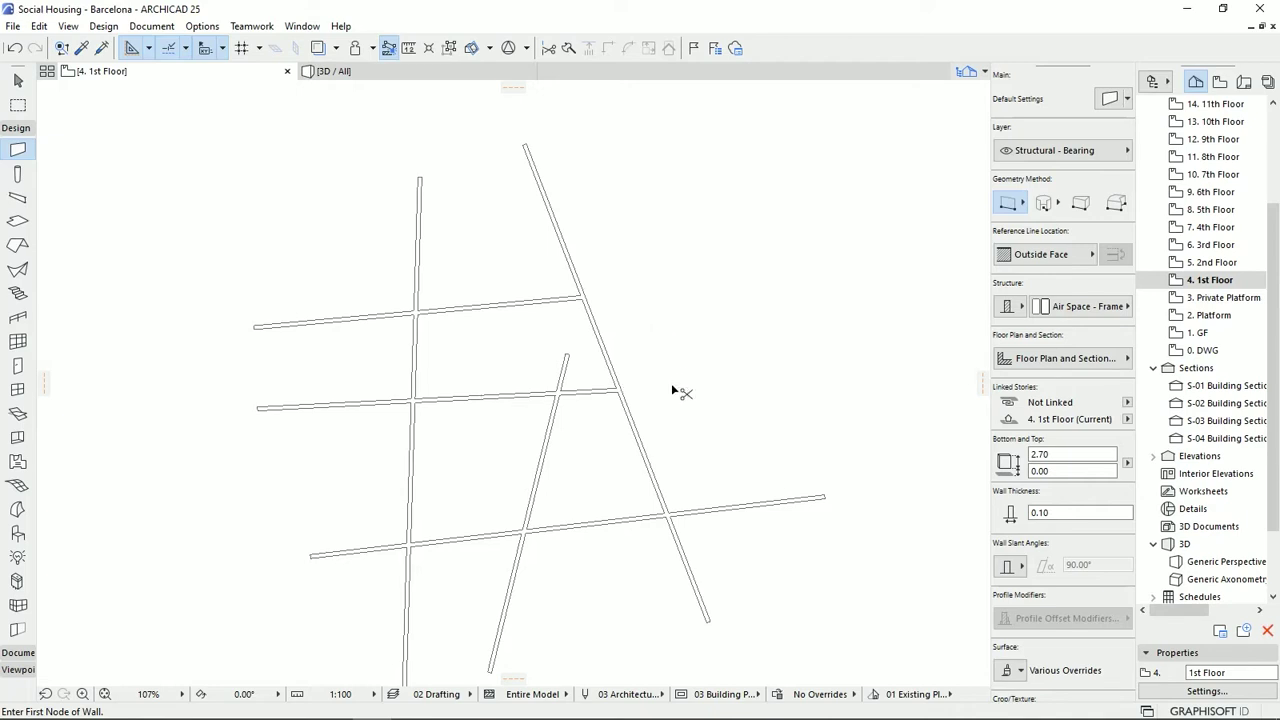
pyautogui.keyDown('ctrl'); pyautogui.click(736, 511); pyautogui.keyUp('ctrl')
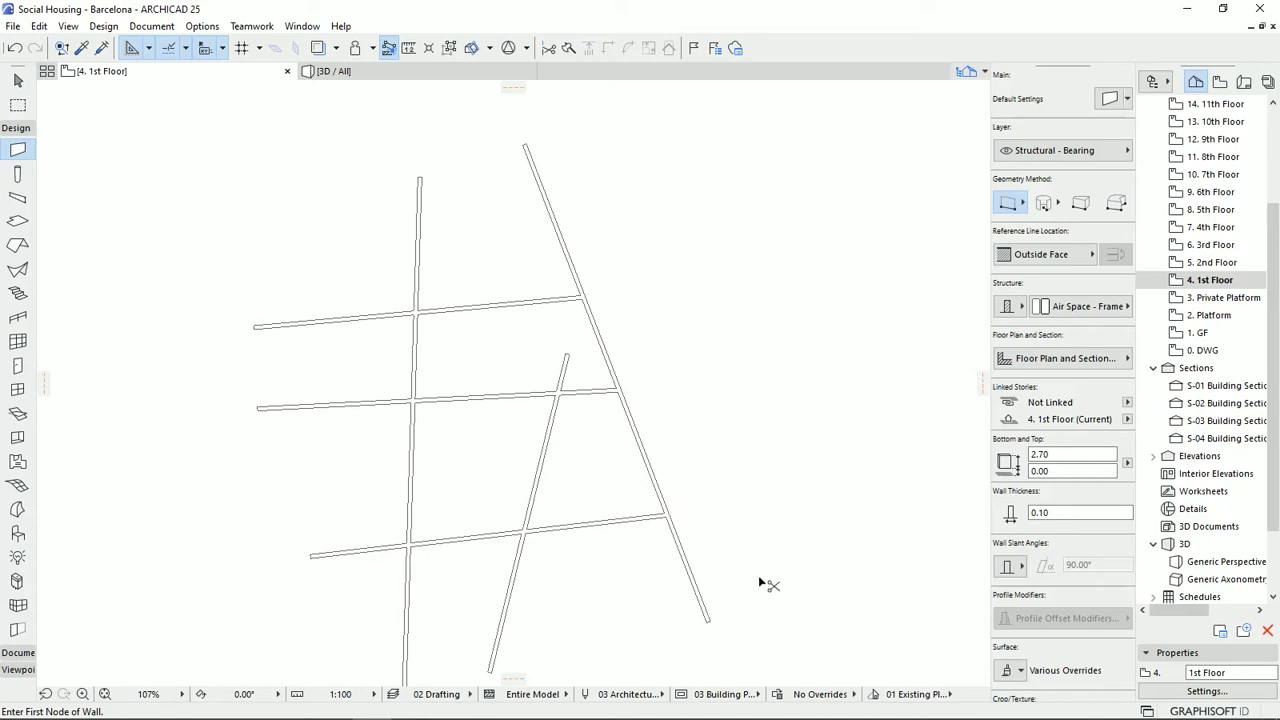
pyautogui.click(567, 48)
pyautogui.moveTo(570, 465); pyautogui.dragTo(561, 428, button='middle')
# Step: Select the middle horizontal wall and set its split line along the vertical wall's edge
pyautogui.click(466, 363)
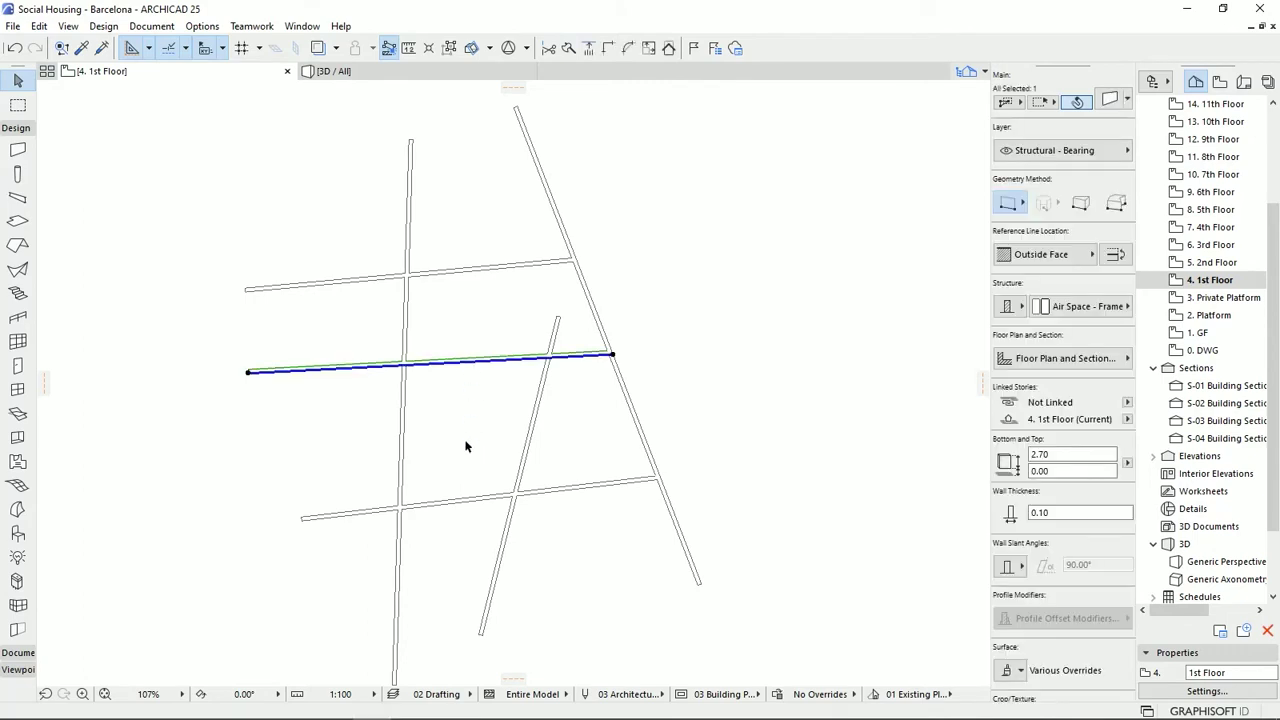
pyautogui.scroll(4, 463, 402)
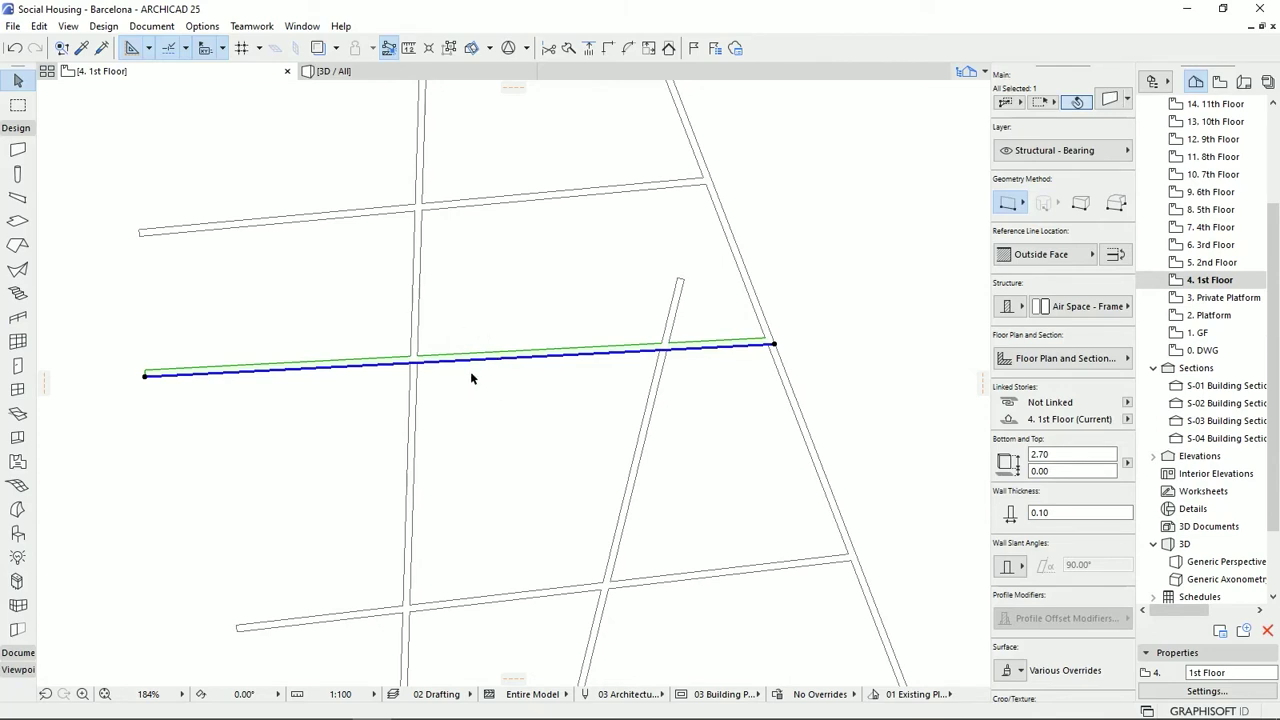
pyautogui.moveTo(495, 372); pyautogui.dragTo(512, 394, button='middle')
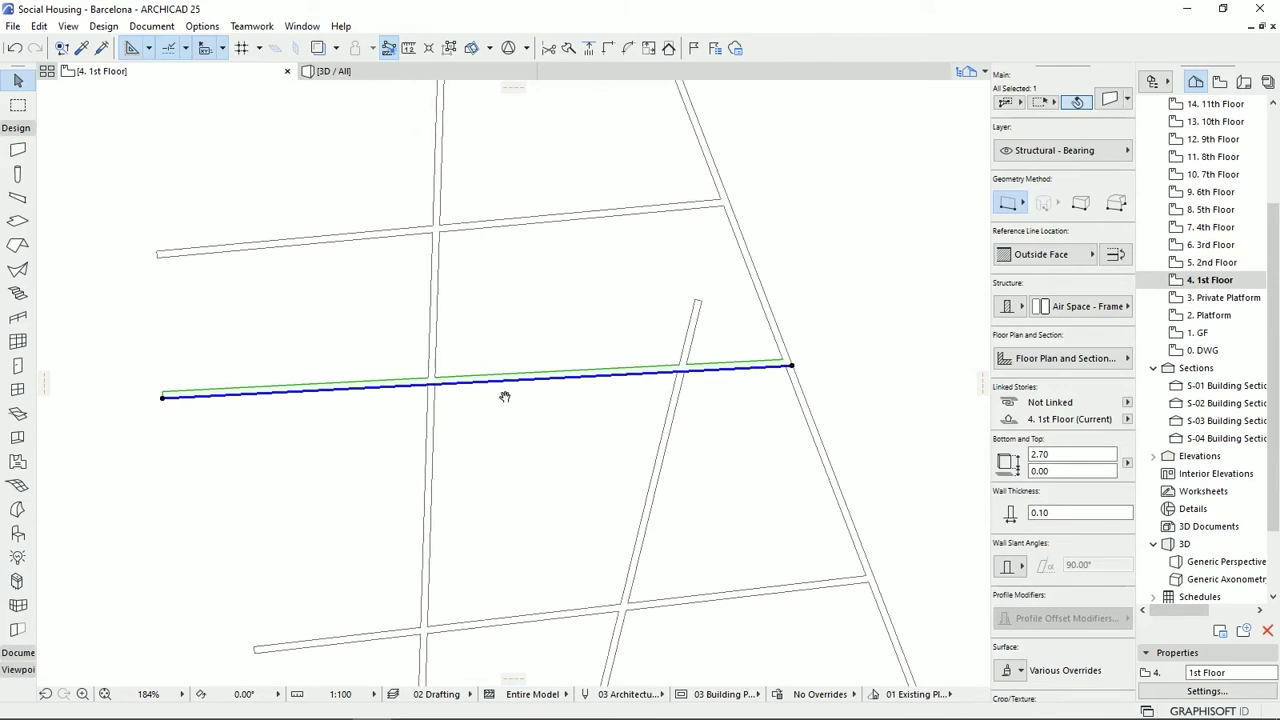
pyautogui.click(568, 50)
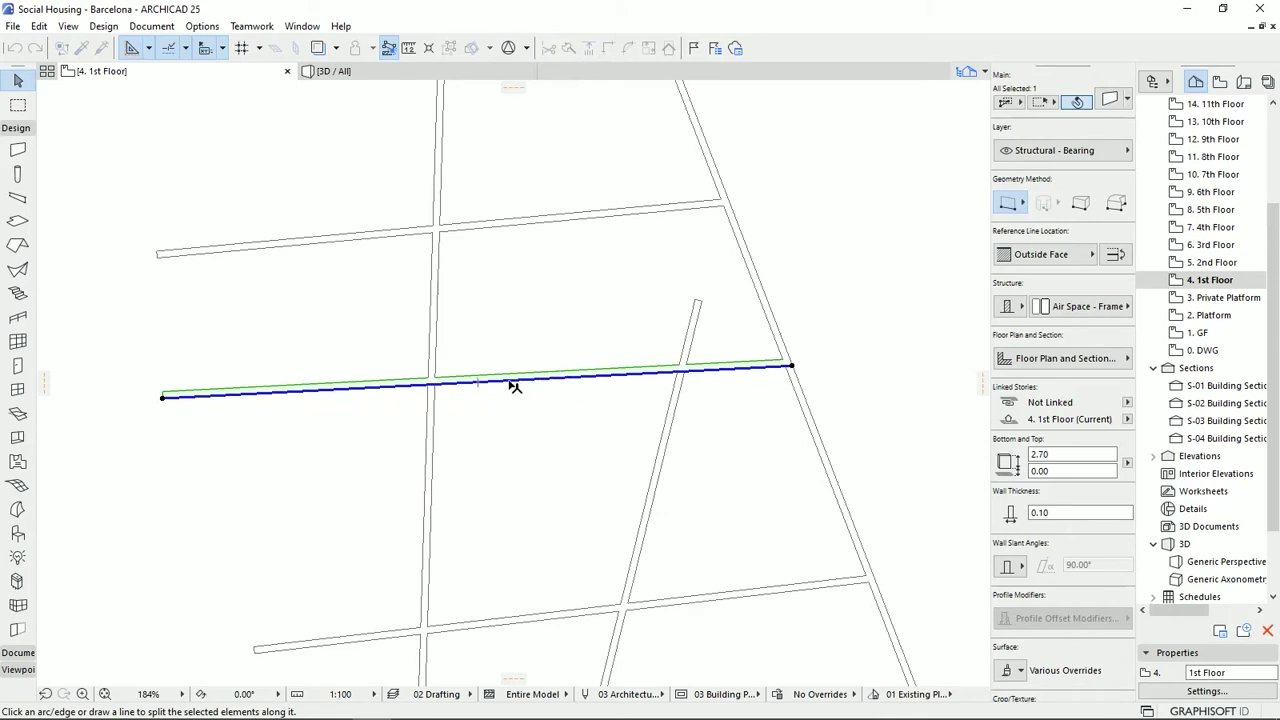
pyautogui.click(439, 415)
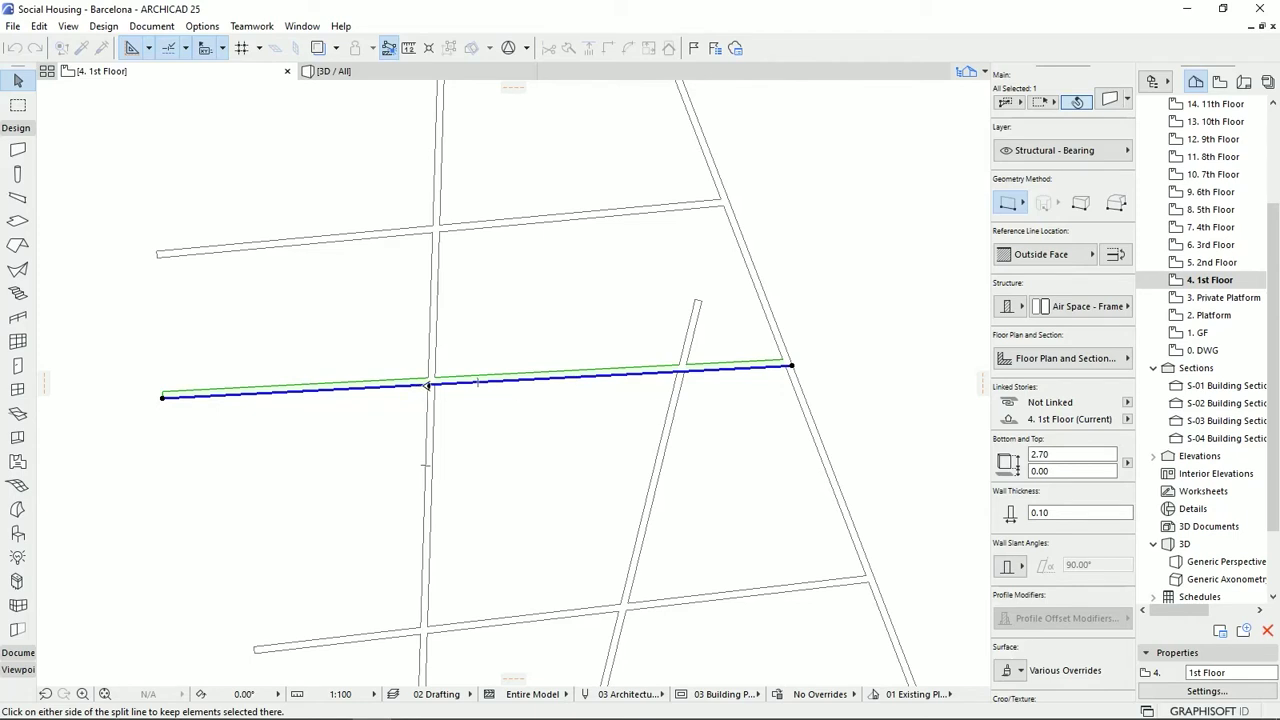
# Step: Split the middle wall at the vertical wall, then at the short slanted wall's edge
pyautogui.click(502, 399)
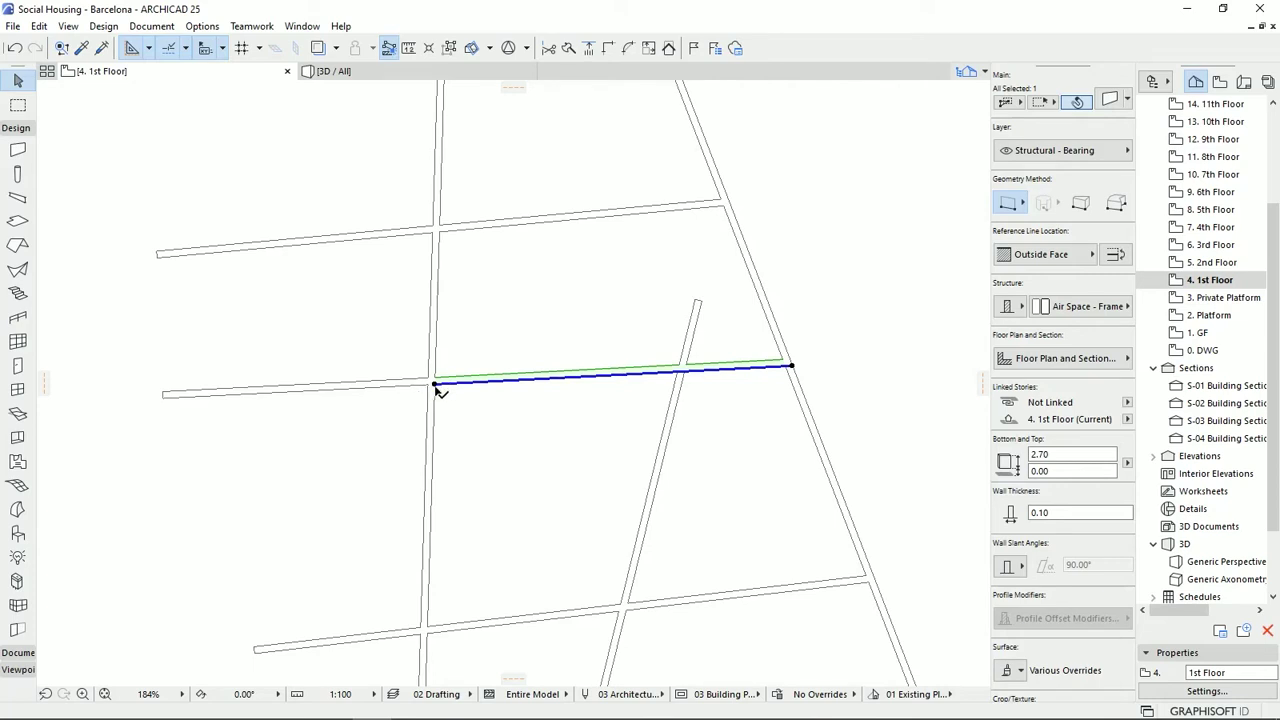
pyautogui.scroll(3, 437, 390)
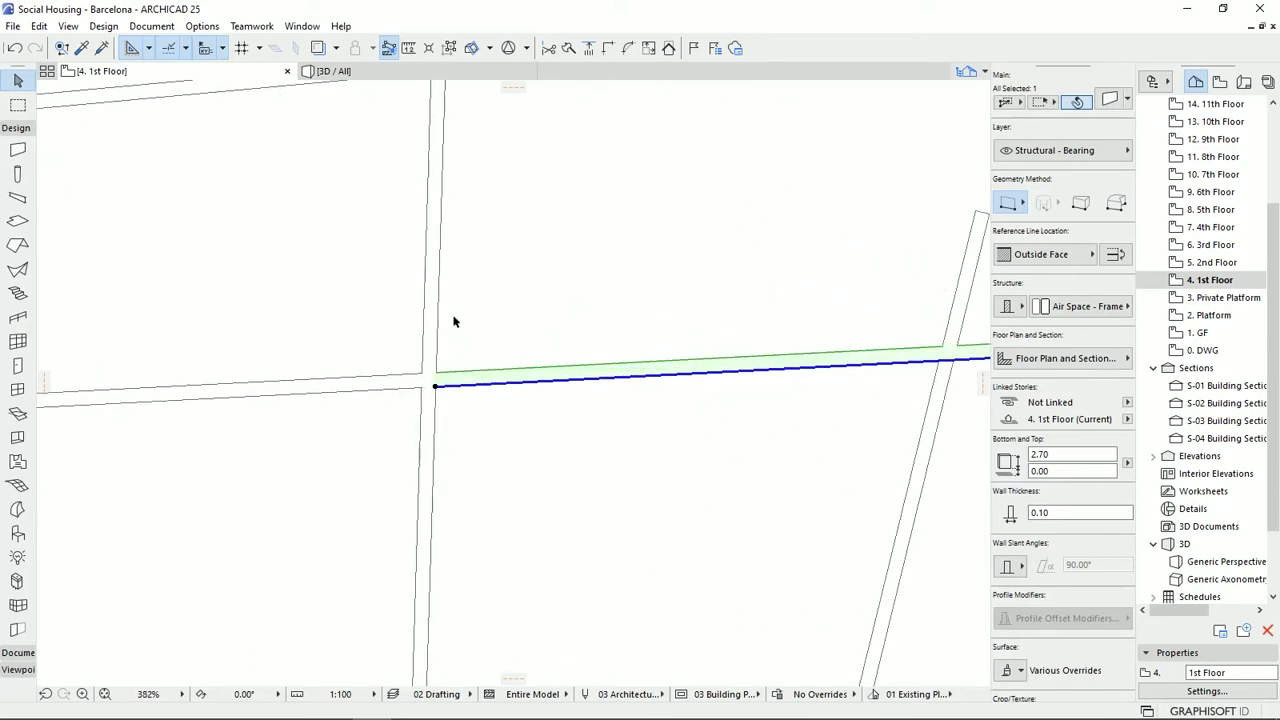
pyautogui.scroll(-2, 472, 397)
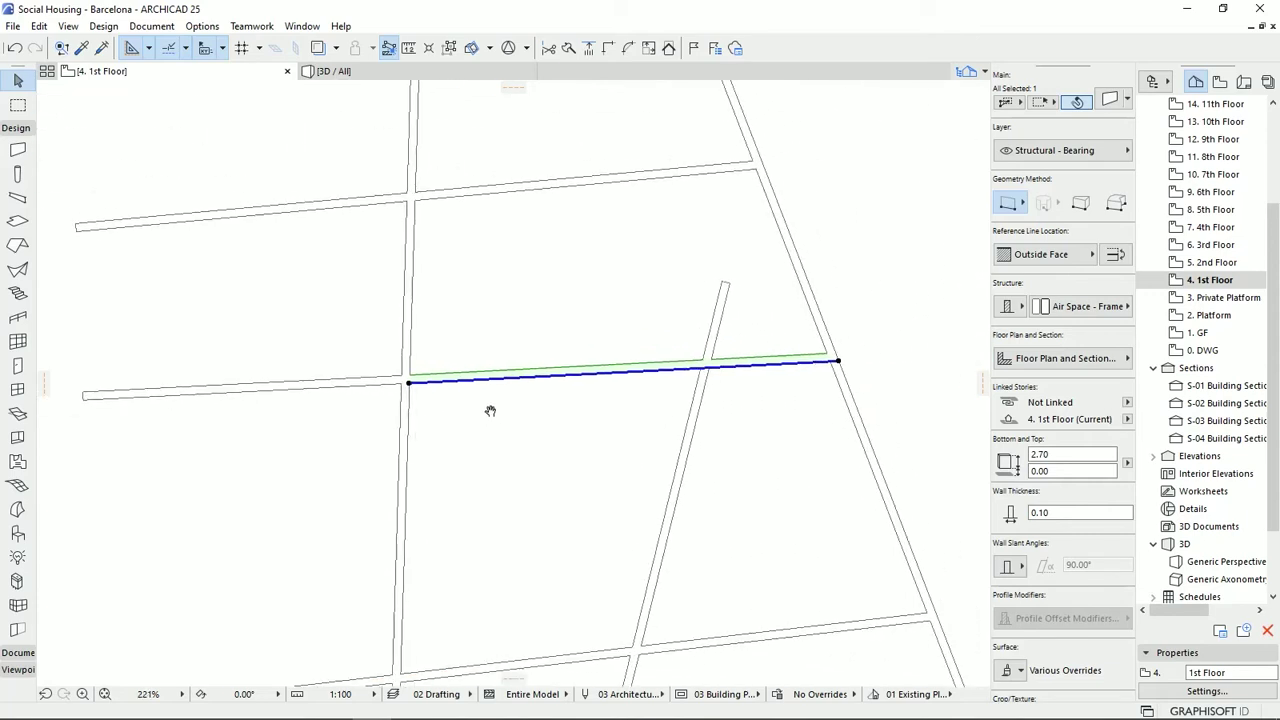
pyautogui.moveTo(490, 411); pyautogui.dragTo(438, 400, button='middle')
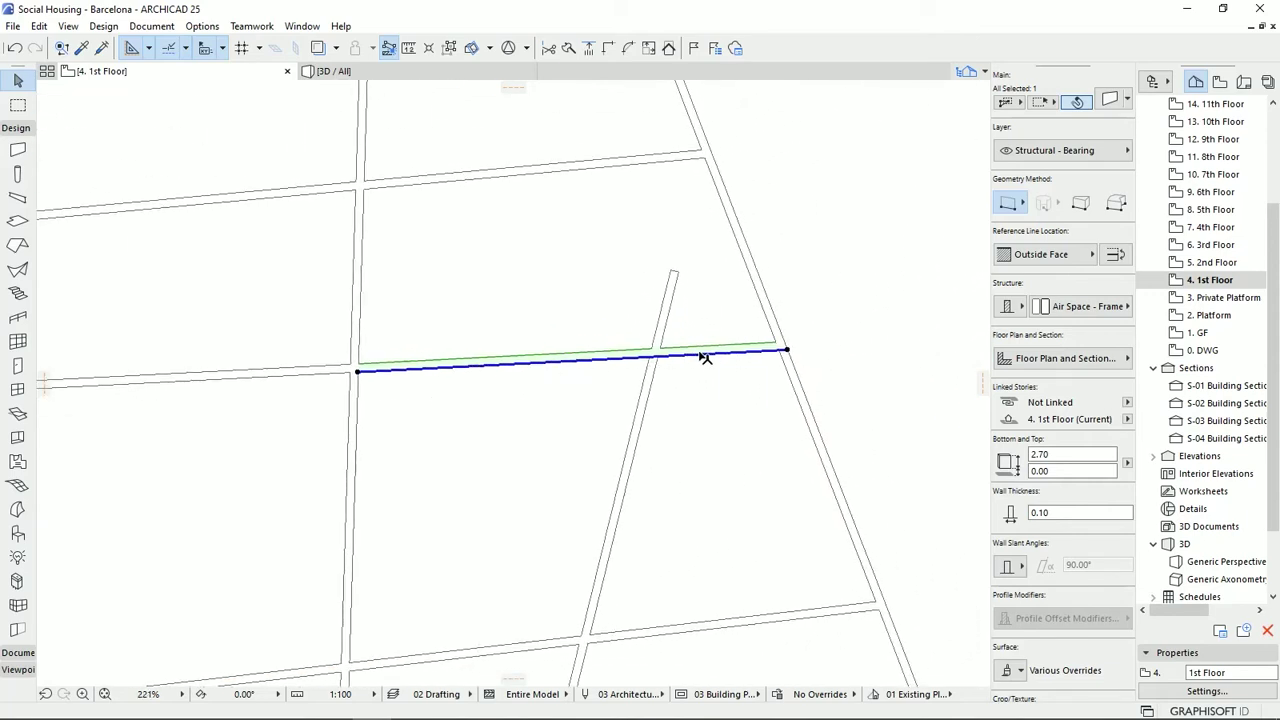
pyautogui.click(569, 54)
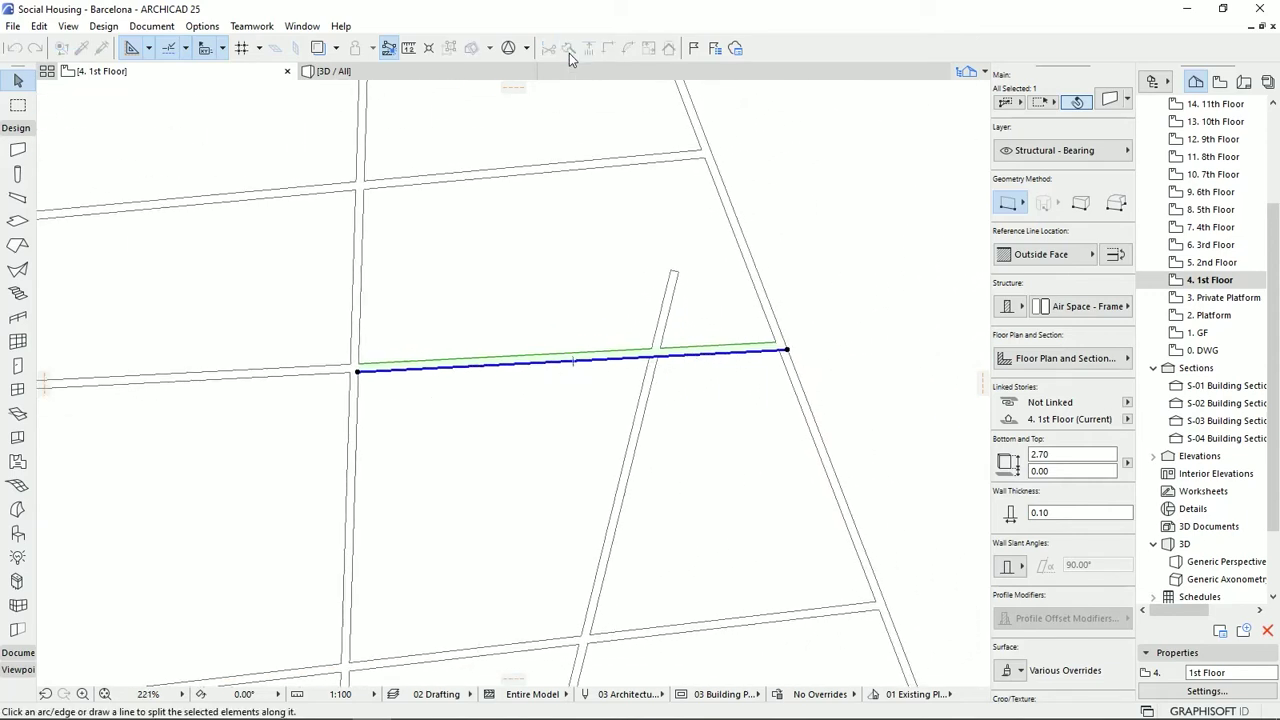
pyautogui.click(648, 372)
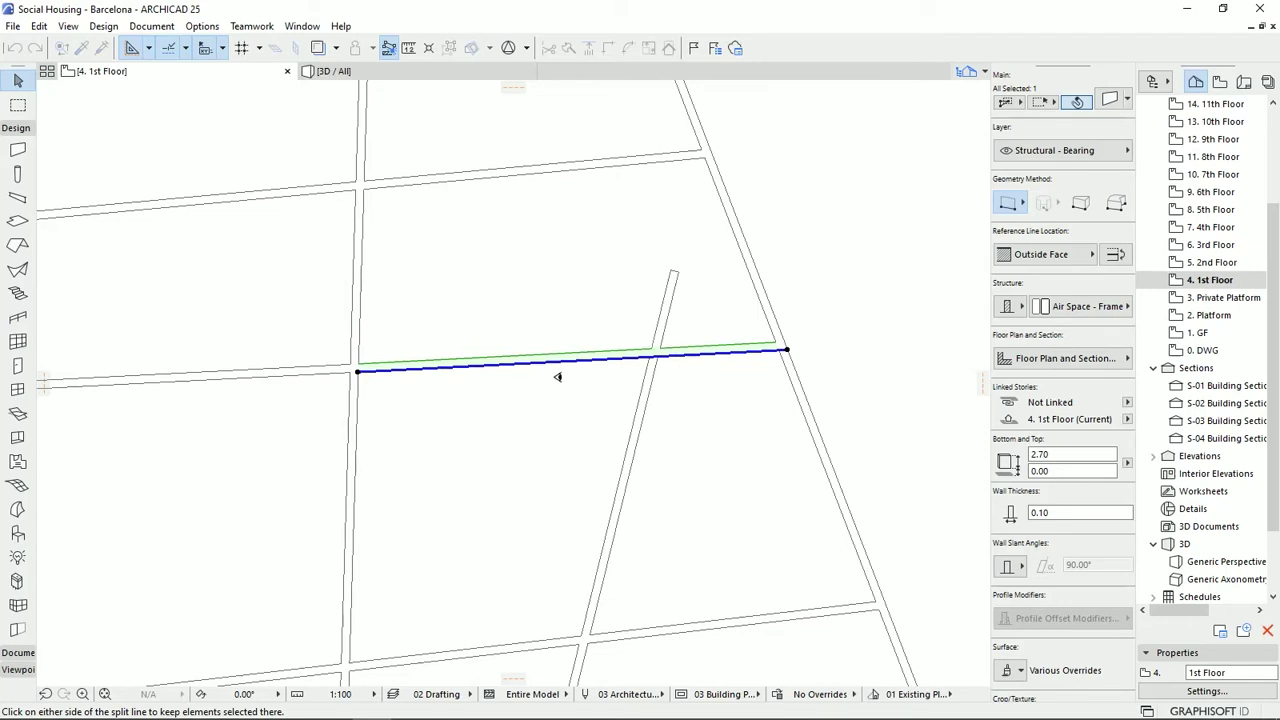
pyautogui.click(543, 400)
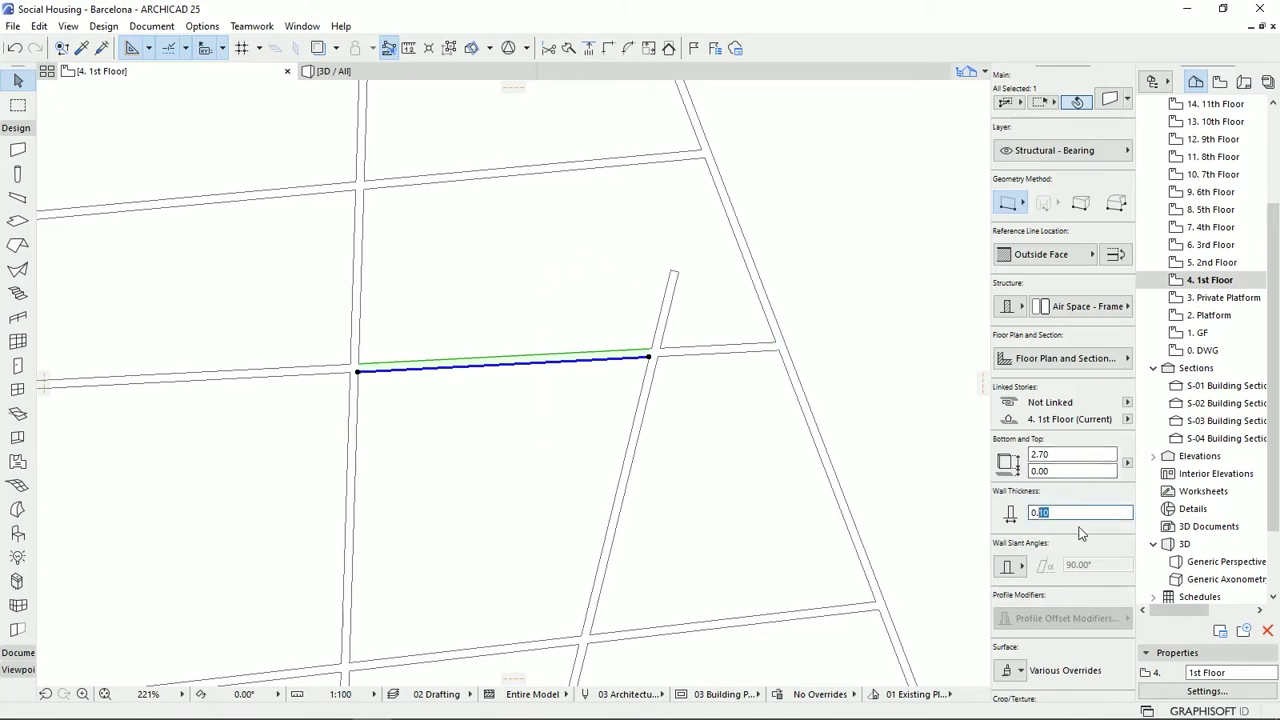
# Step: Change the isolated middle wall piece's thickness to 0.30 and zoom to its right end
pyautogui.write('0.3')
pyautogui.press('Return')
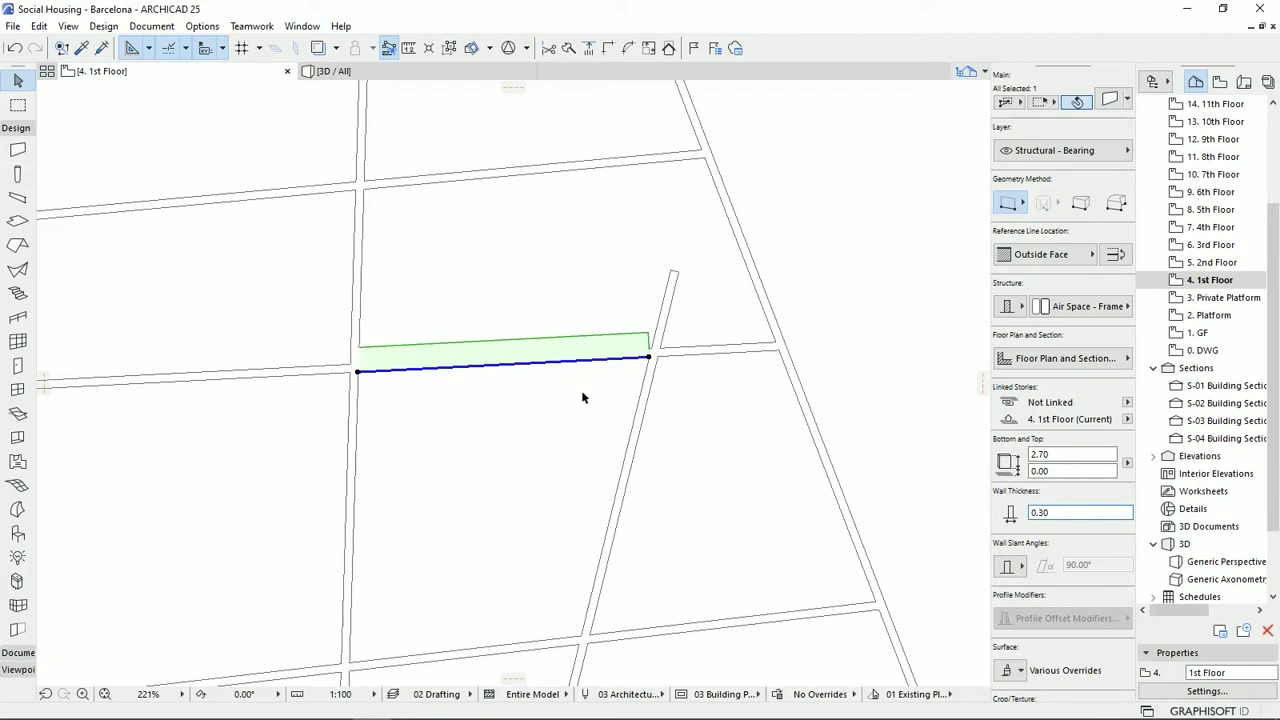
pyautogui.scroll(5, 660, 330)
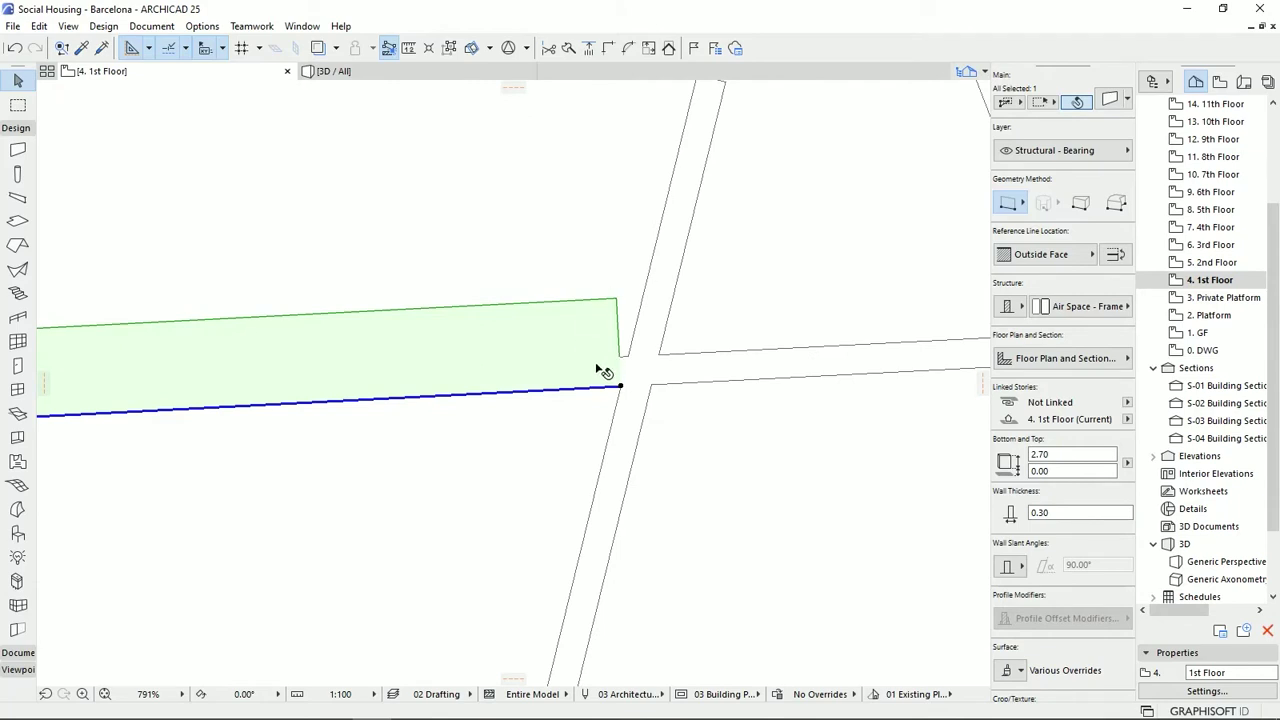
# Step: Extend the 0.30 wall piece's end to the crossing slanted wall
pyautogui.click(641, 416)
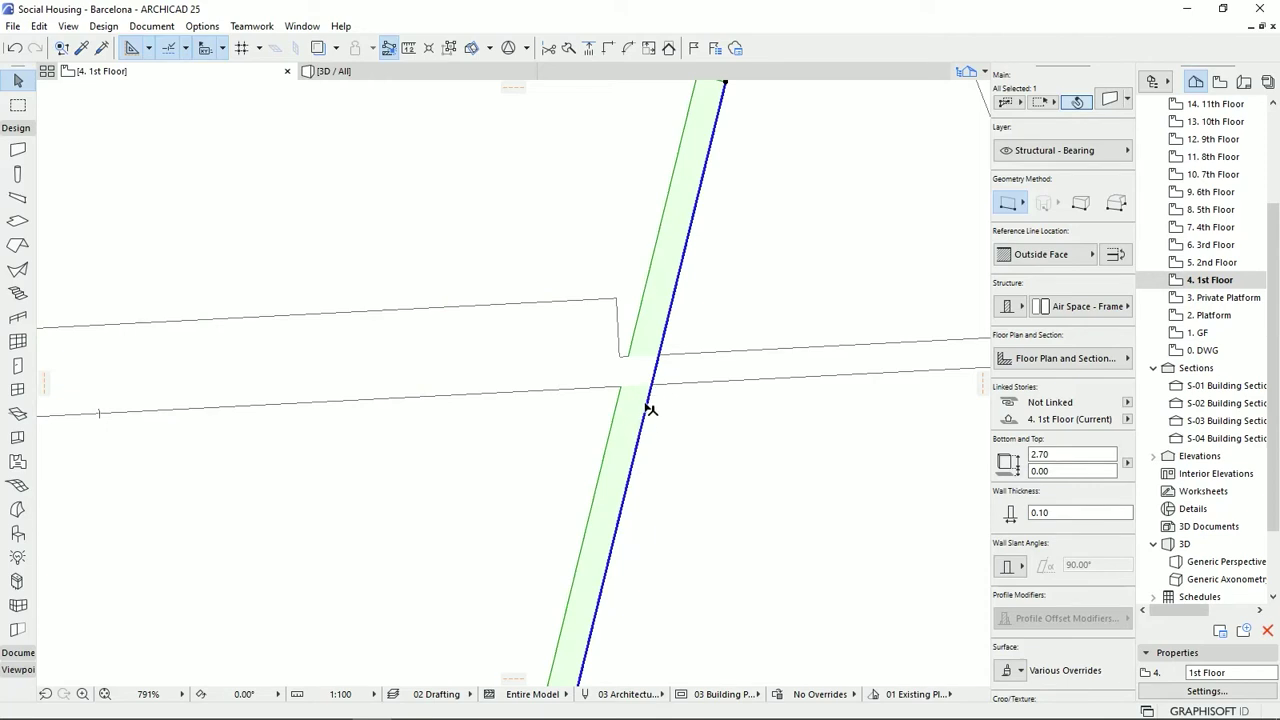
pyautogui.click(561, 391)
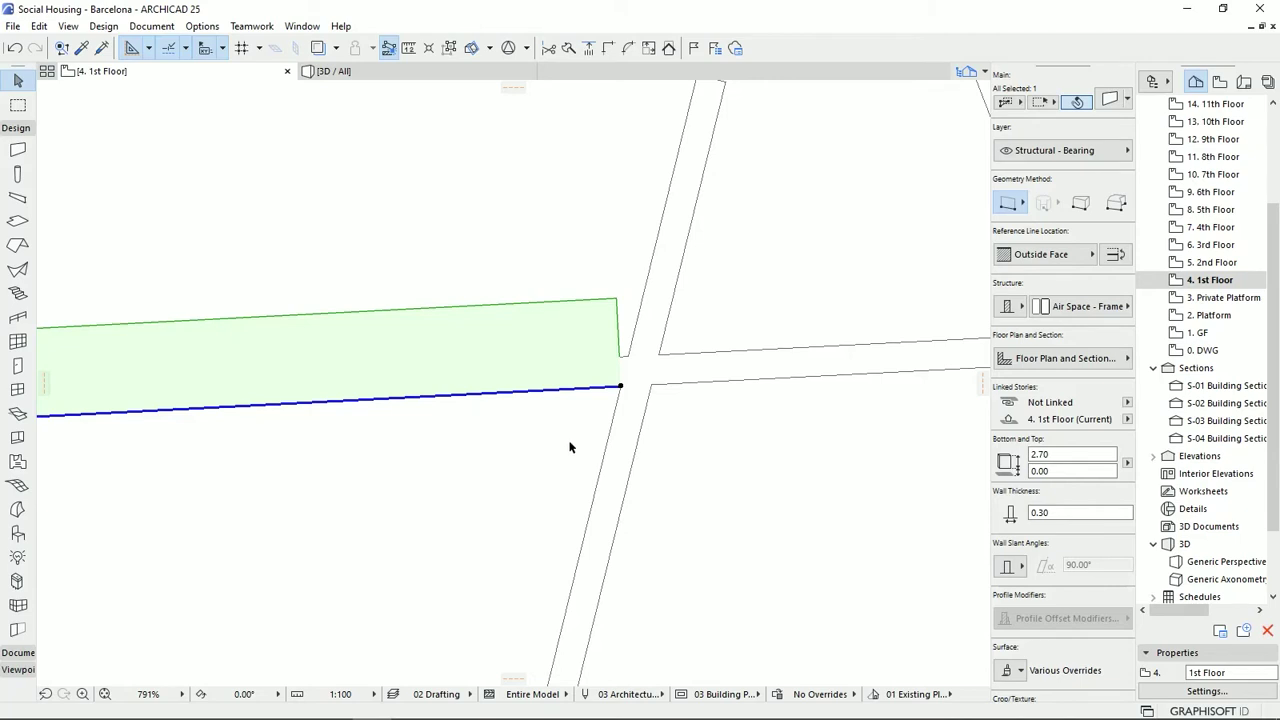
pyautogui.click(620, 388)
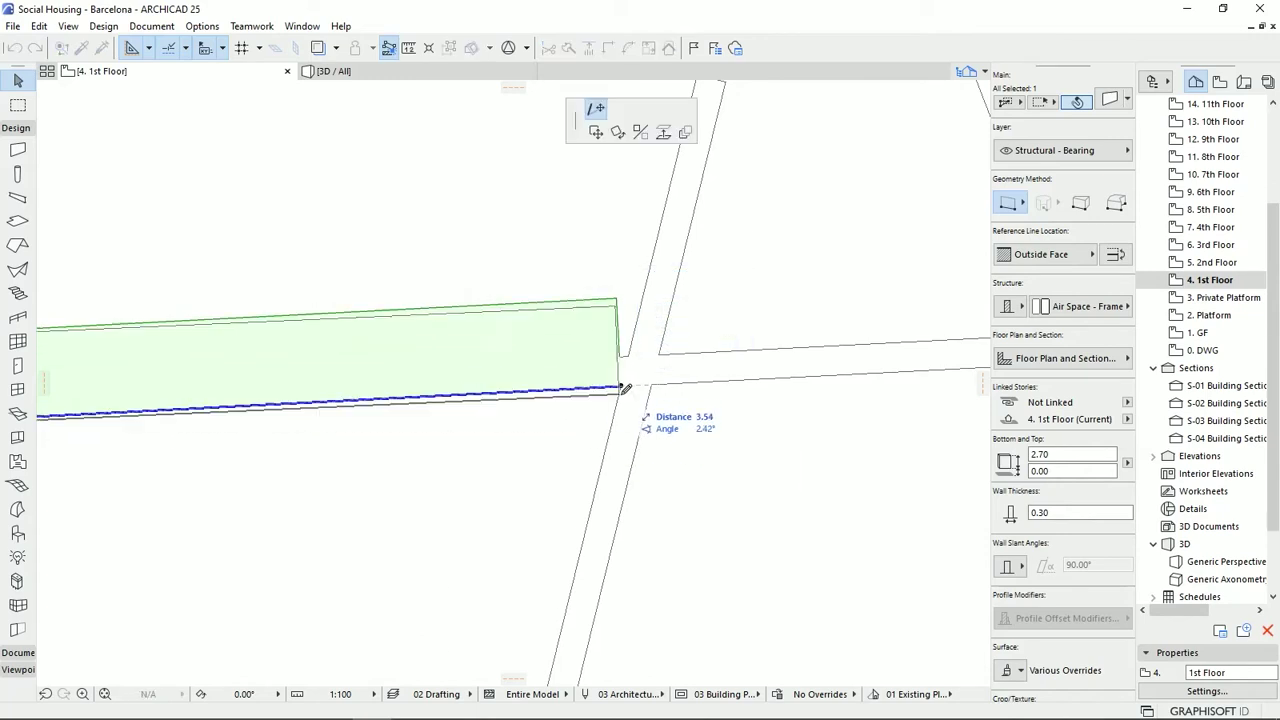
pyautogui.click(660, 380)
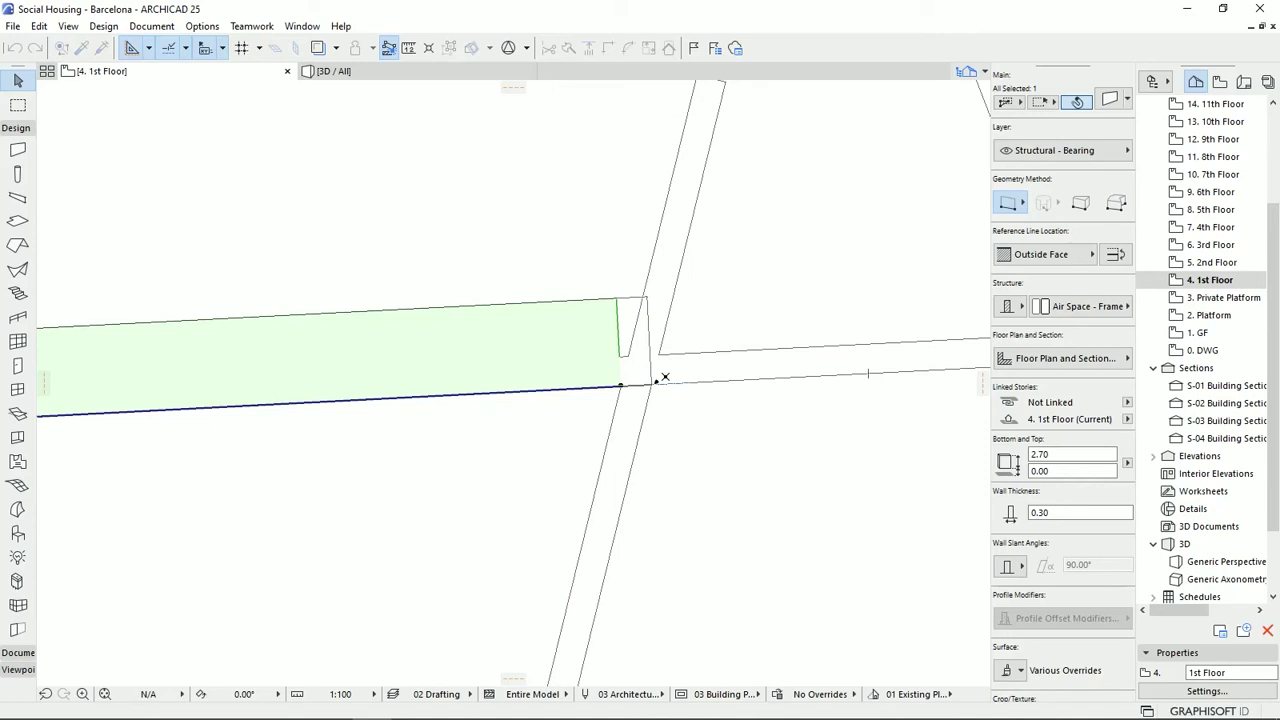
pyautogui.press('Escape')
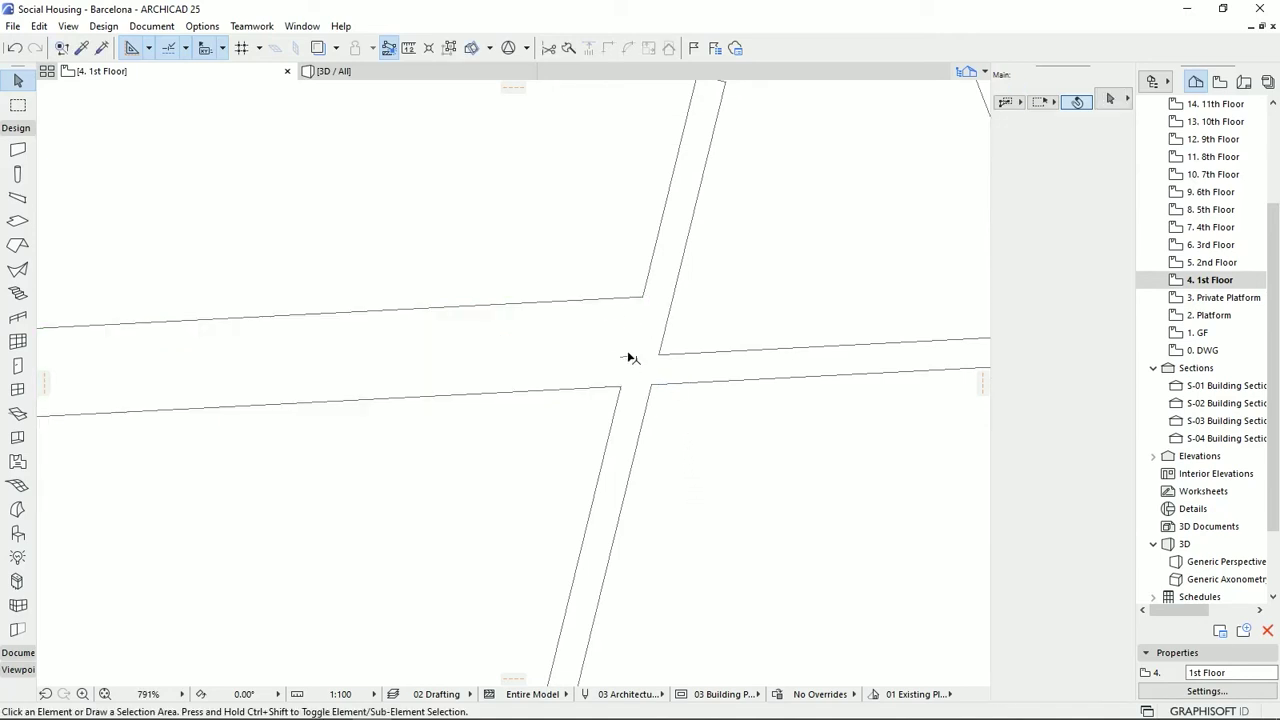
# Step: Pull the right-hand horizontal wall's end back to the slanted wall's face
pyautogui.click(712, 372)
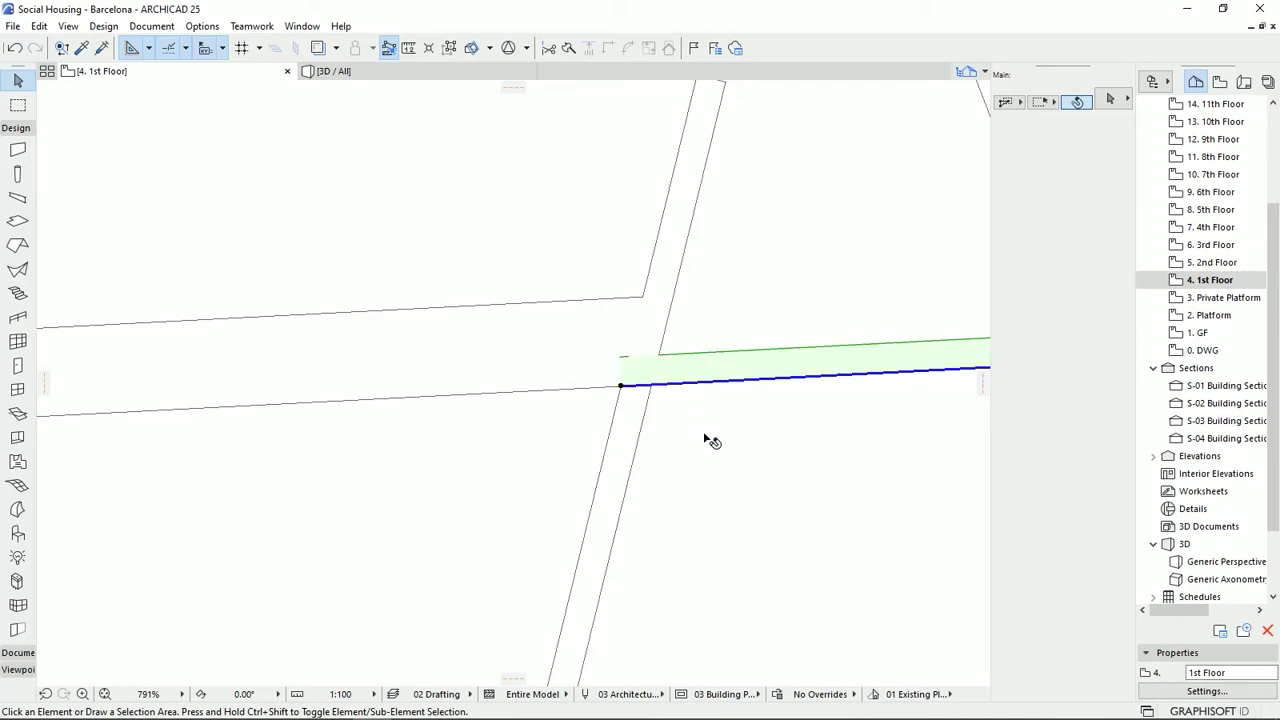
pyautogui.click(622, 384)
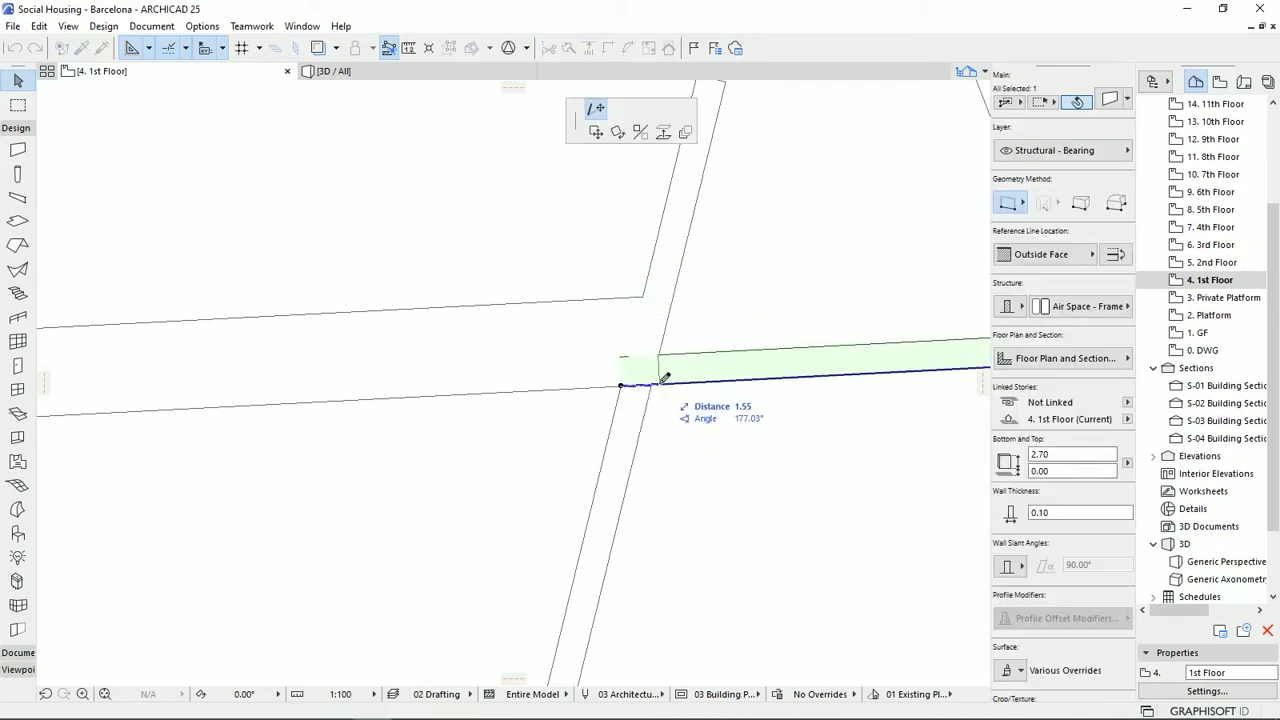
pyautogui.click(658, 384)
pyautogui.press('Escape')
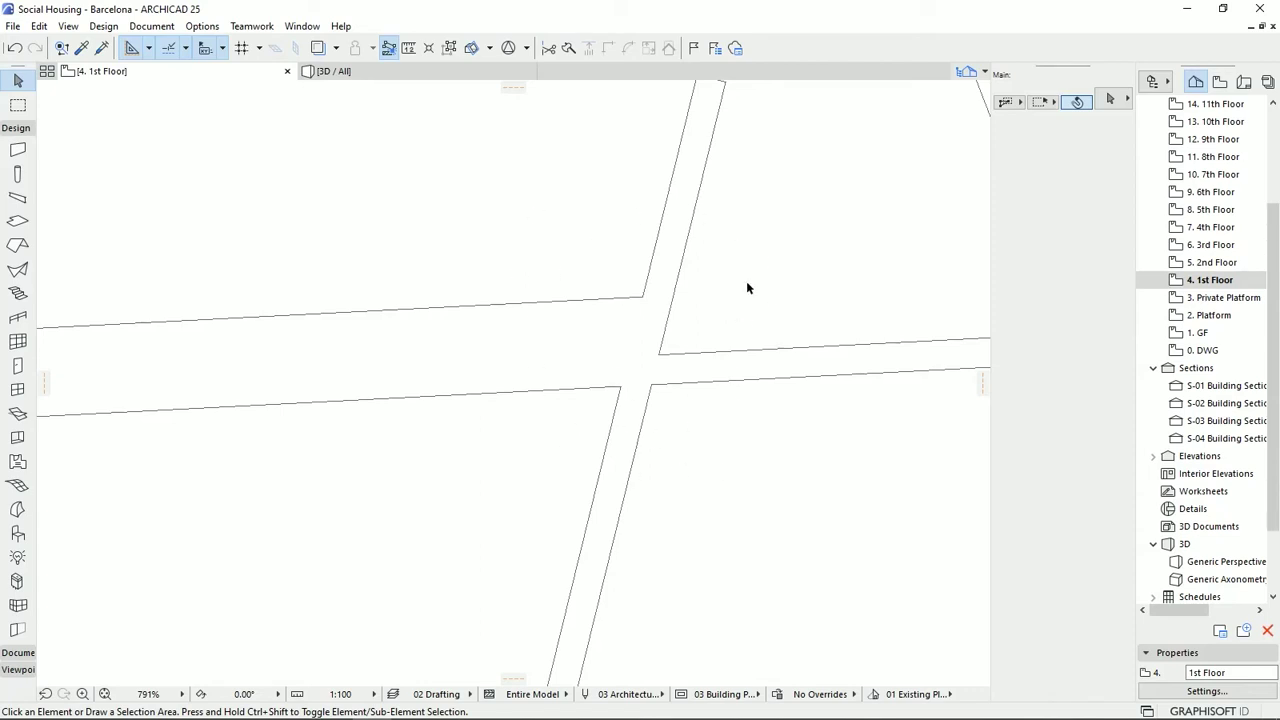
# Step: Trim away the lowest cross wall's piece between the vertical and sloping walls
pyautogui.scroll(-10, 538, 442)
pyautogui.moveTo(508, 486); pyautogui.dragTo(612, 456, button='middle')
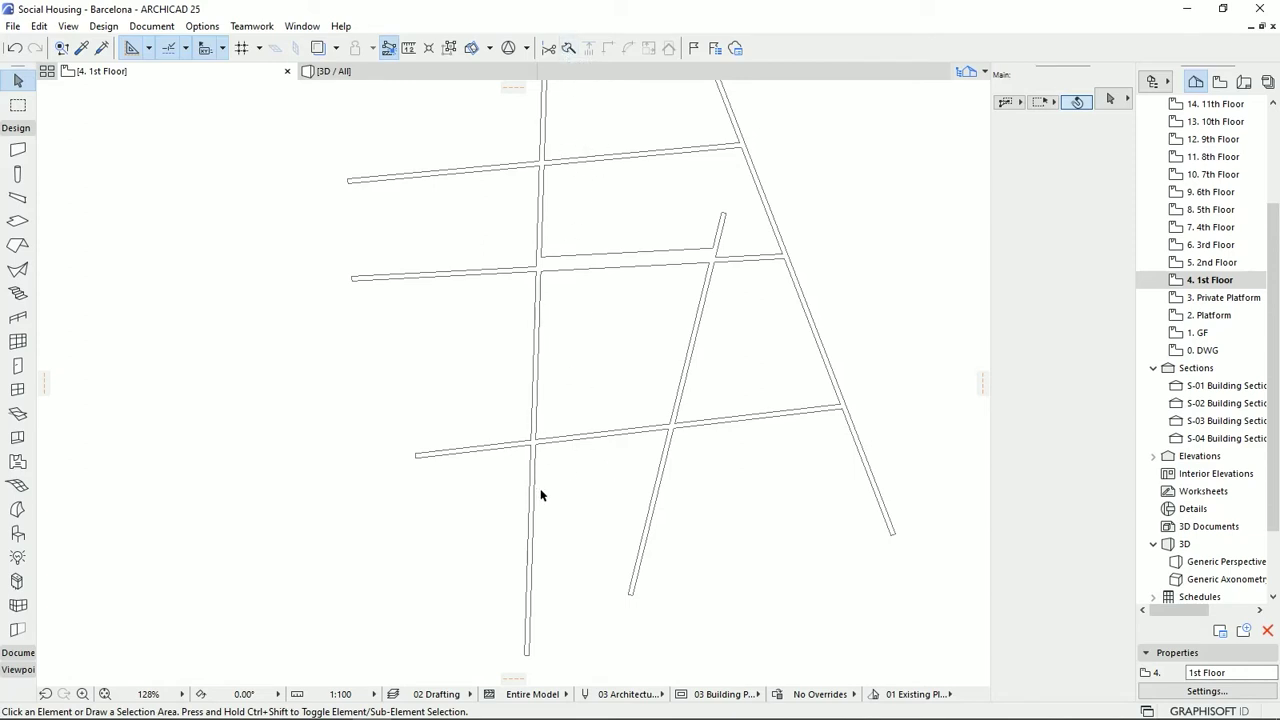
pyautogui.moveTo(612, 461); pyautogui.dragTo(614, 358)
pyautogui.click(599, 456)
pyautogui.keyDown('ctrl'); pyautogui.click(600, 437); pyautogui.keyUp('ctrl')
# Step: Start a new long wall running beneath the whole wall layout
pyautogui.scroll(-4, 612, 377)
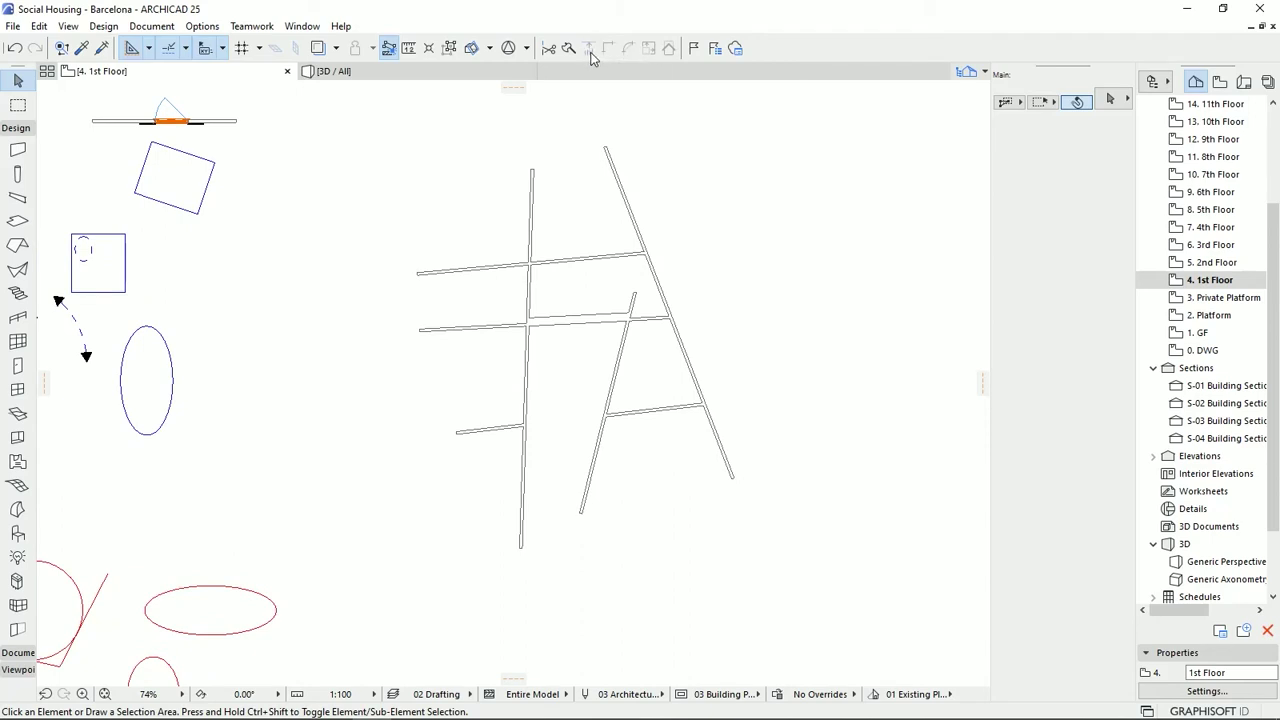
pyautogui.moveTo(777, 600); pyautogui.dragTo(491, 466)
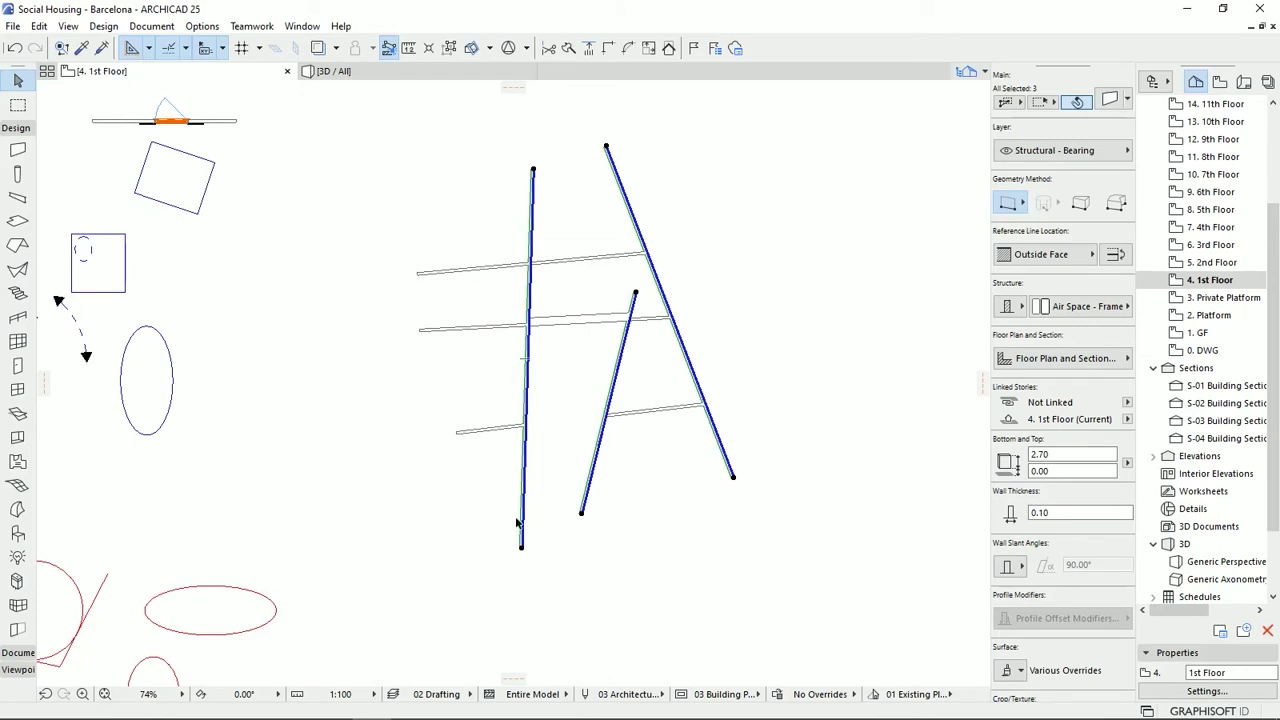
pyautogui.click(588, 48)
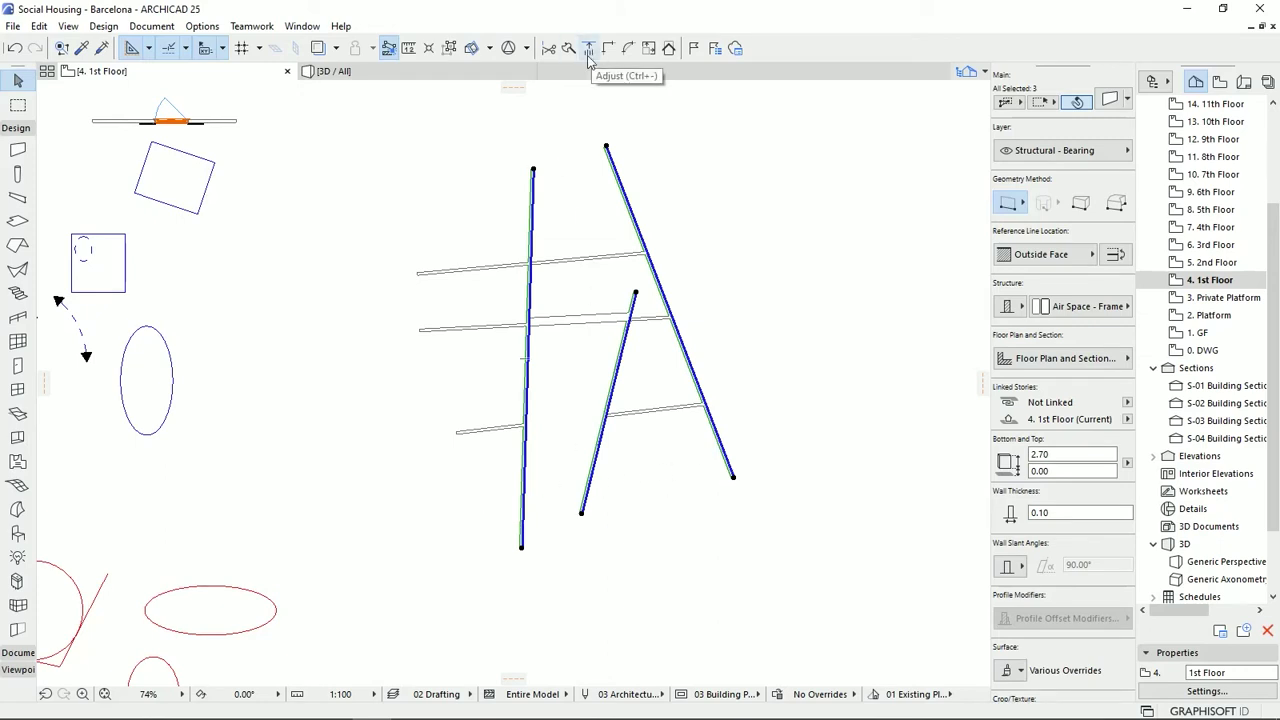
pyautogui.moveTo(600, 481); pyautogui.dragTo(577, 451, button='middle')
pyautogui.press('Escape')
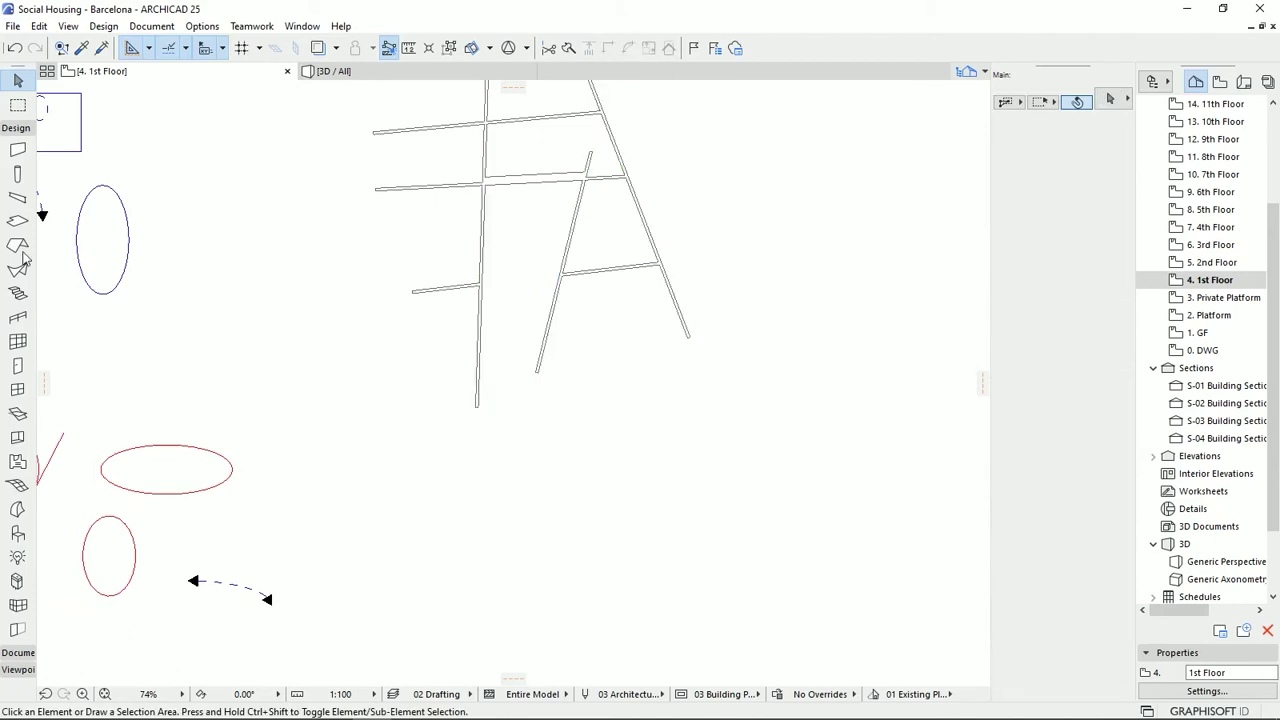
pyautogui.click(17, 149)
pyautogui.click(400, 434)
# Step: Finish the bottom wall and extend the three long walls down to it
pyautogui.click(743, 445)
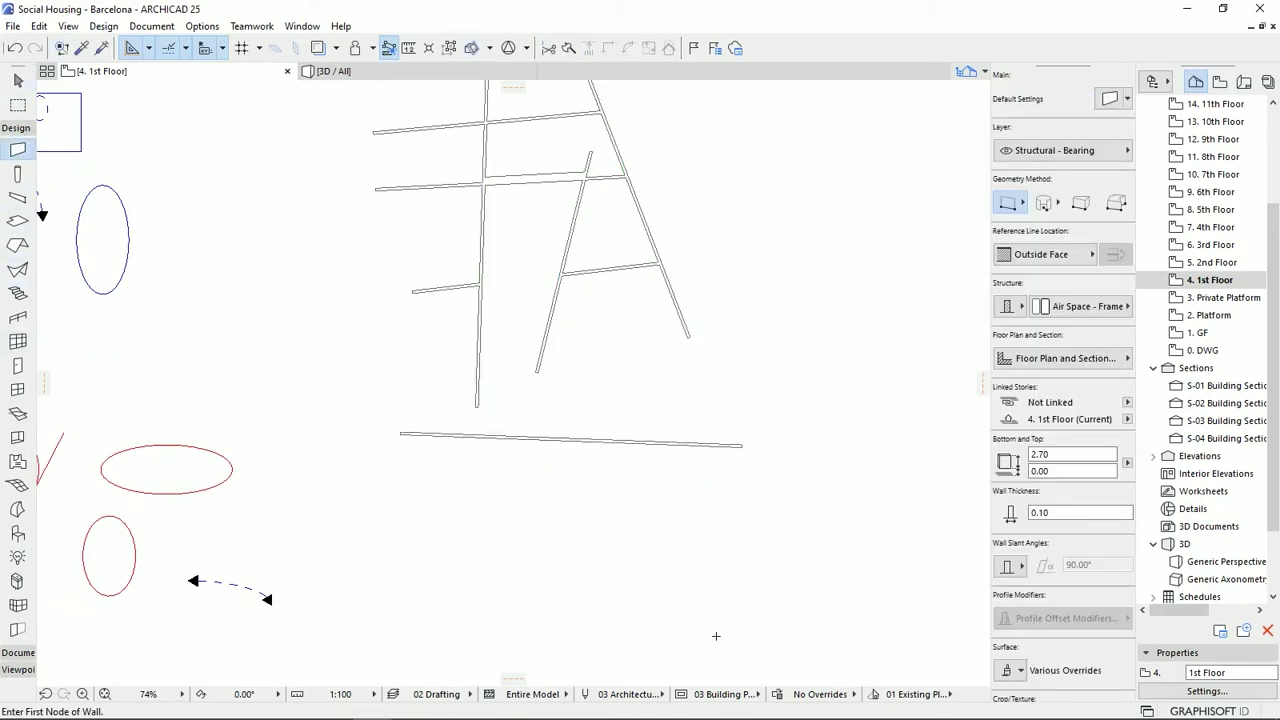
pyautogui.click(17, 80)
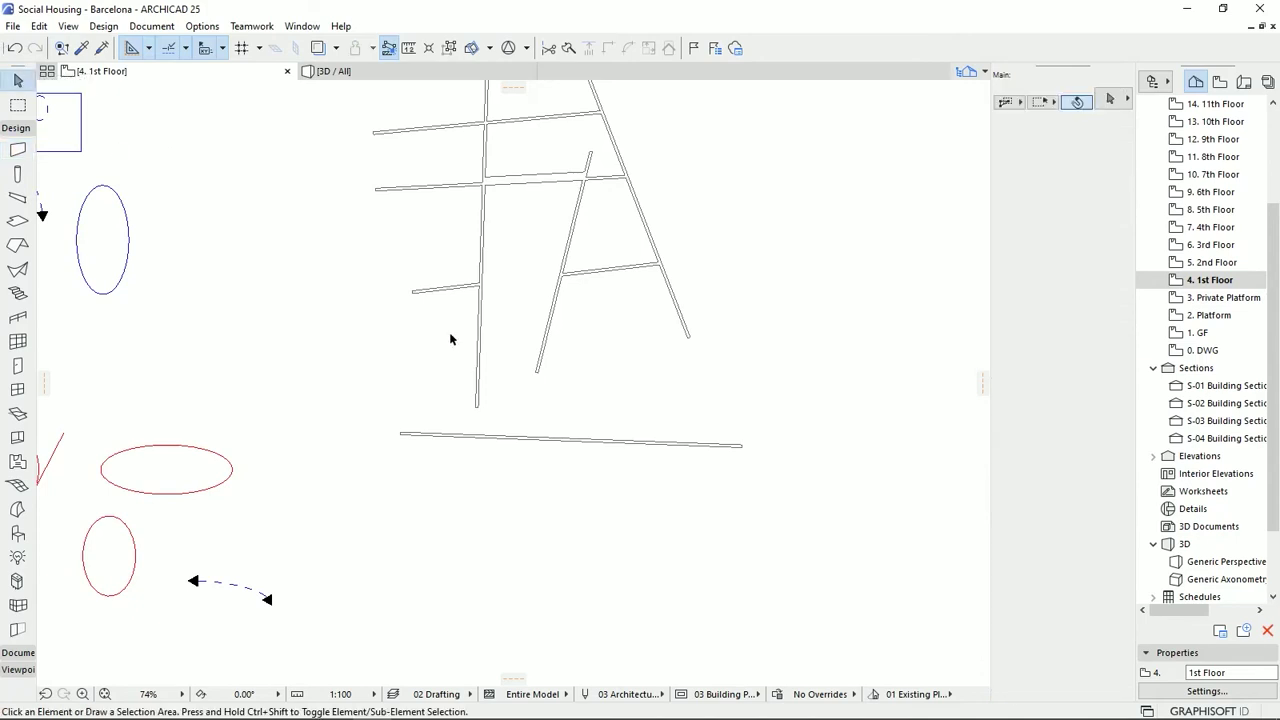
pyautogui.moveTo(446, 323); pyautogui.dragTo(766, 371)
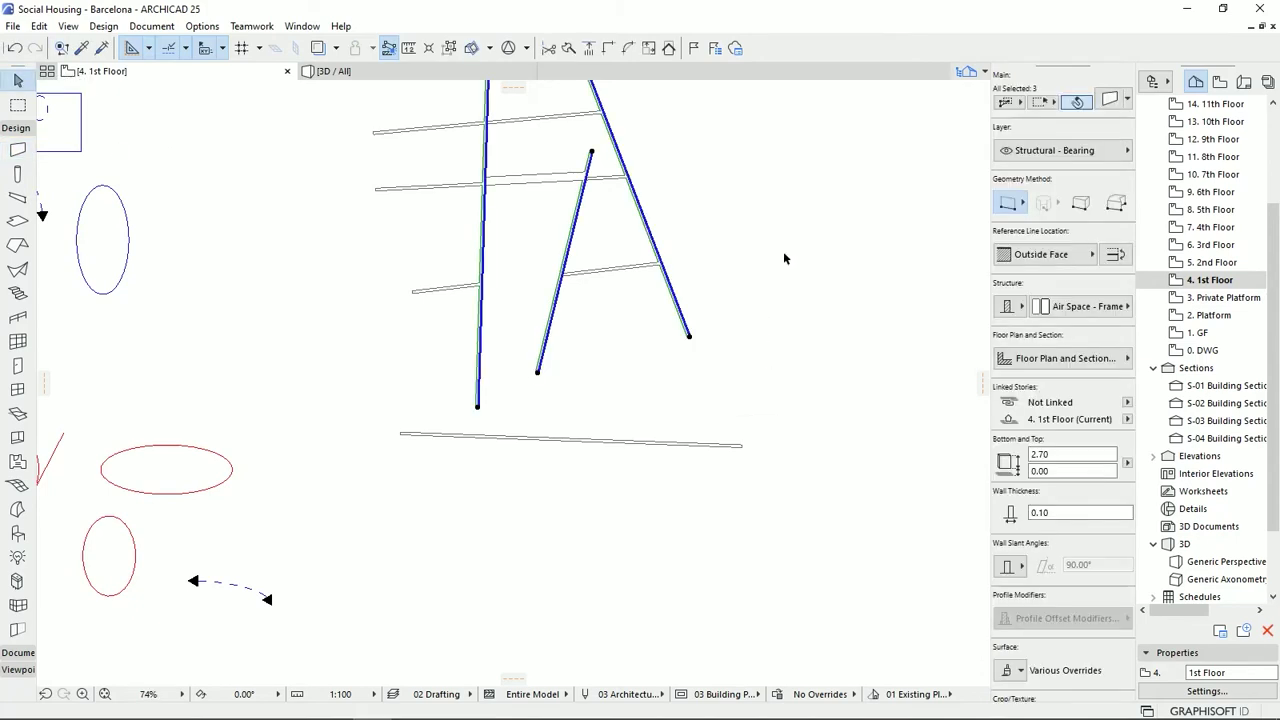
pyautogui.click(588, 48)
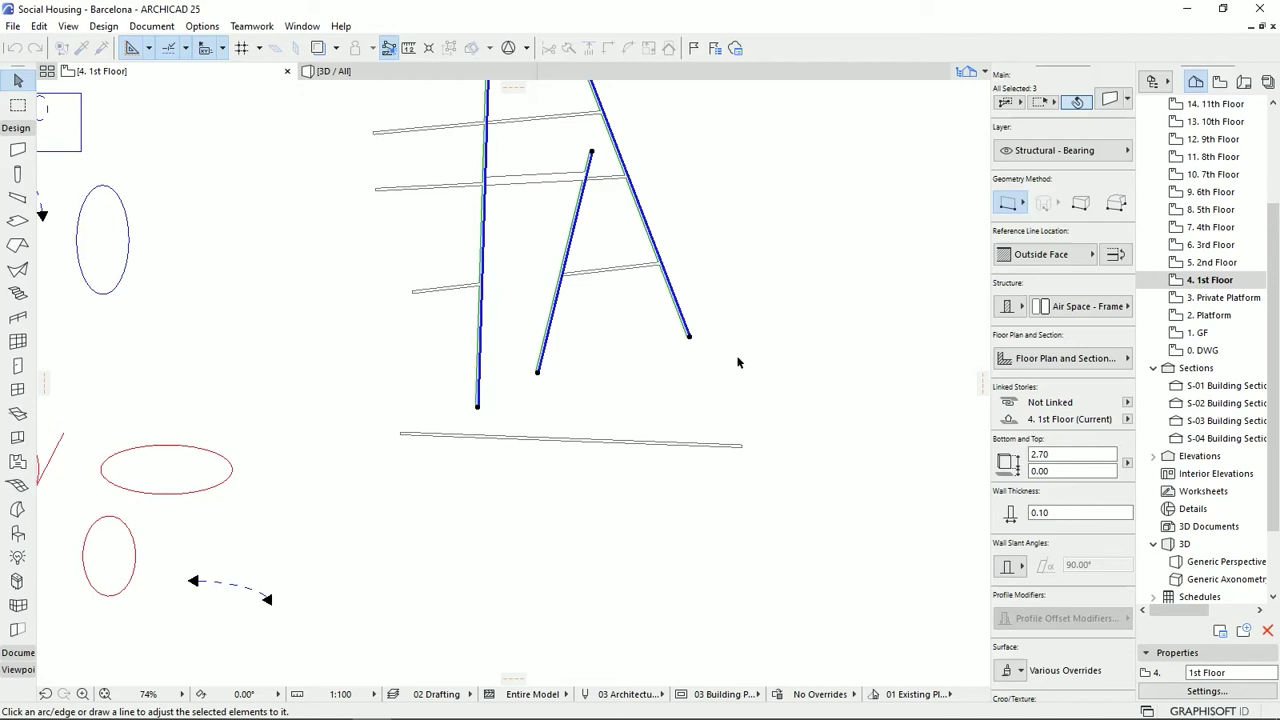
pyautogui.click(642, 445)
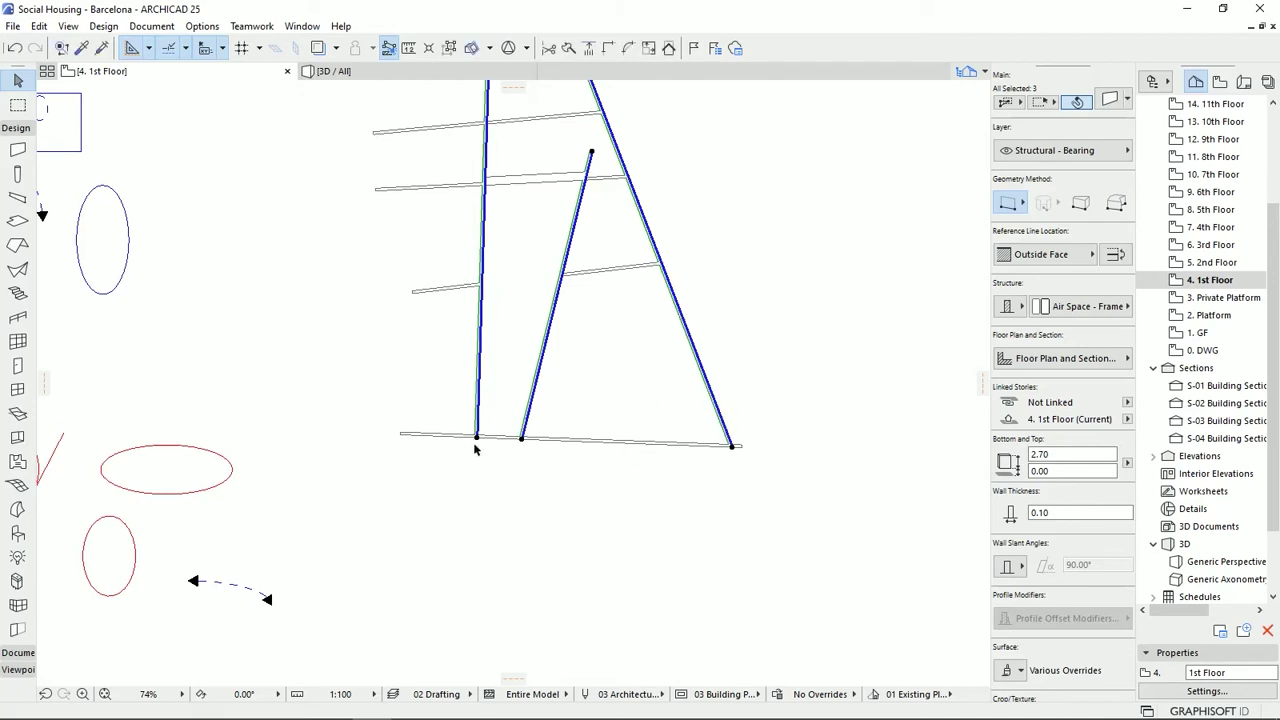
# Step: Trim the bottom wall's overhang past the lower-right corner at the long slanted wall
pyautogui.scroll(5, 585, 455)
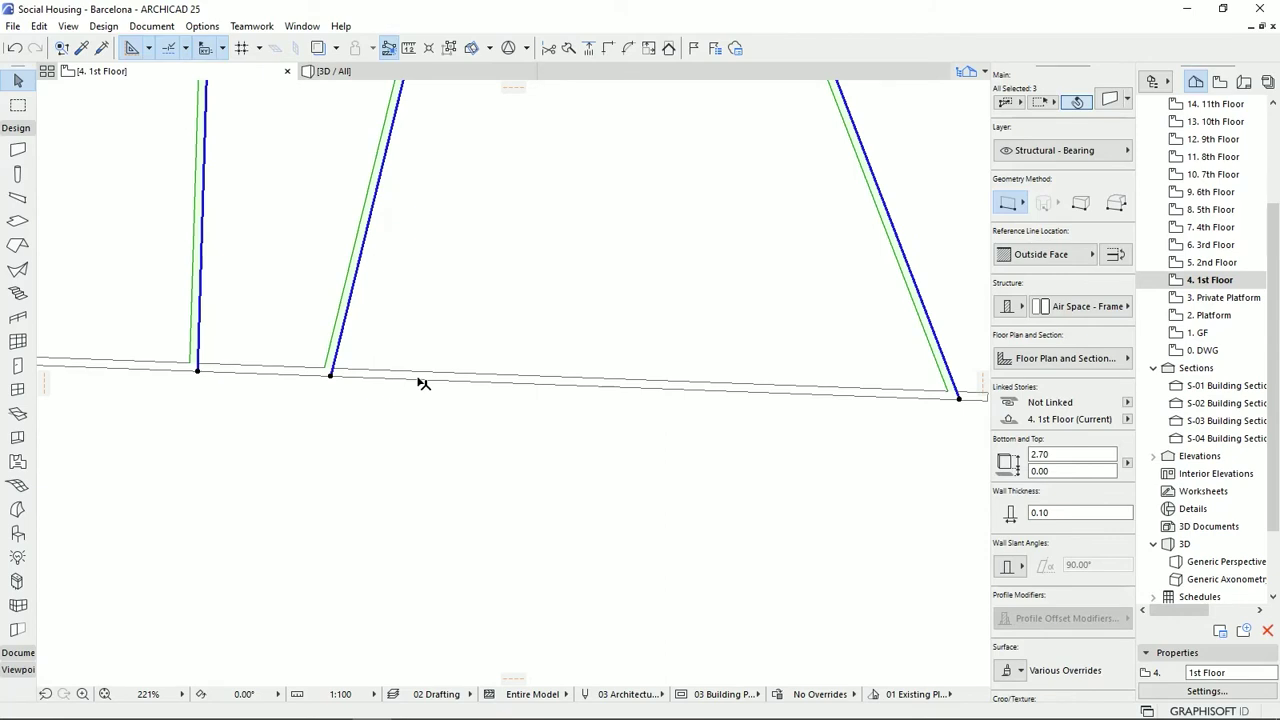
pyautogui.click(417, 377)
pyautogui.press('Escape')
pyautogui.scroll(4, 310, 371)
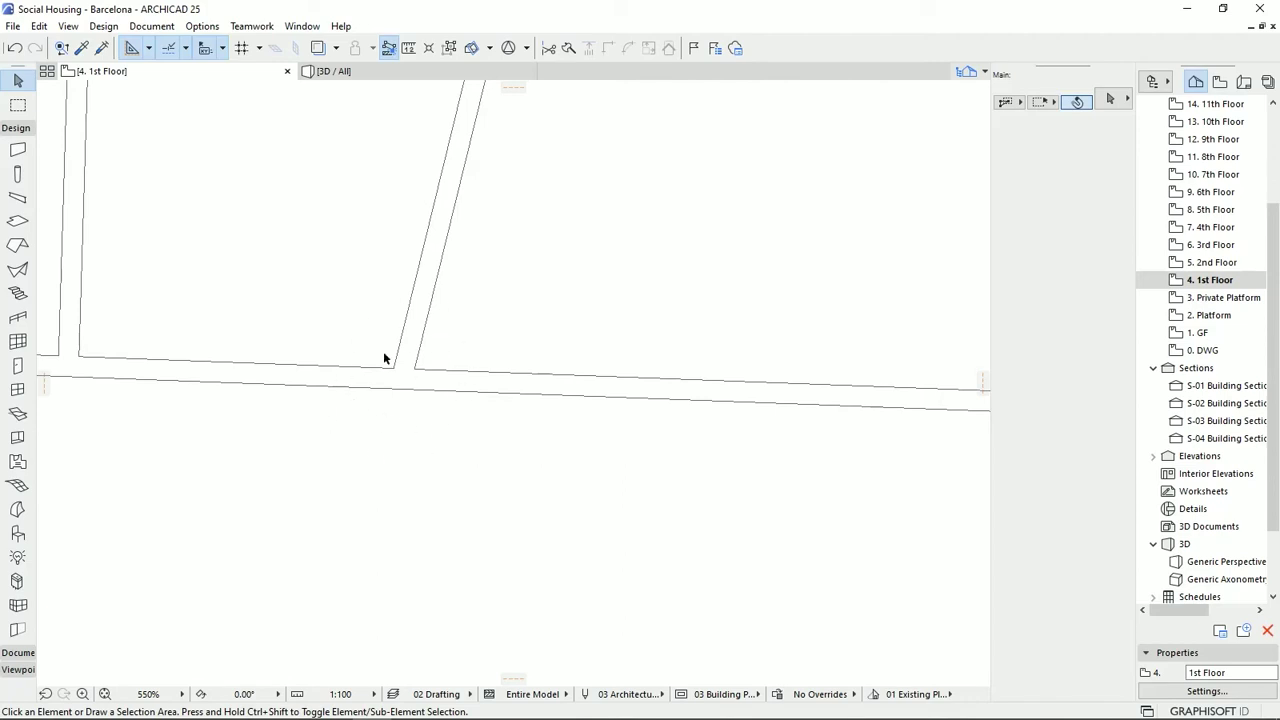
pyautogui.scroll(-8, 392, 431)
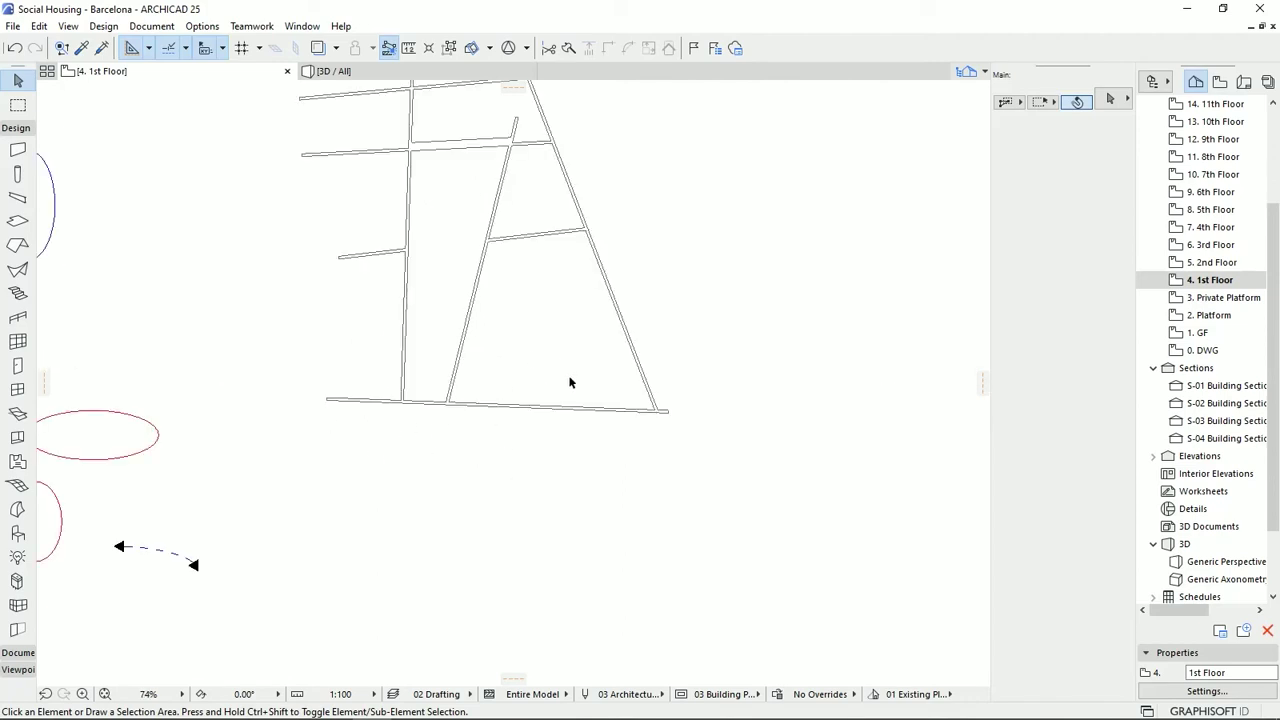
pyautogui.scroll(2, 535, 370)
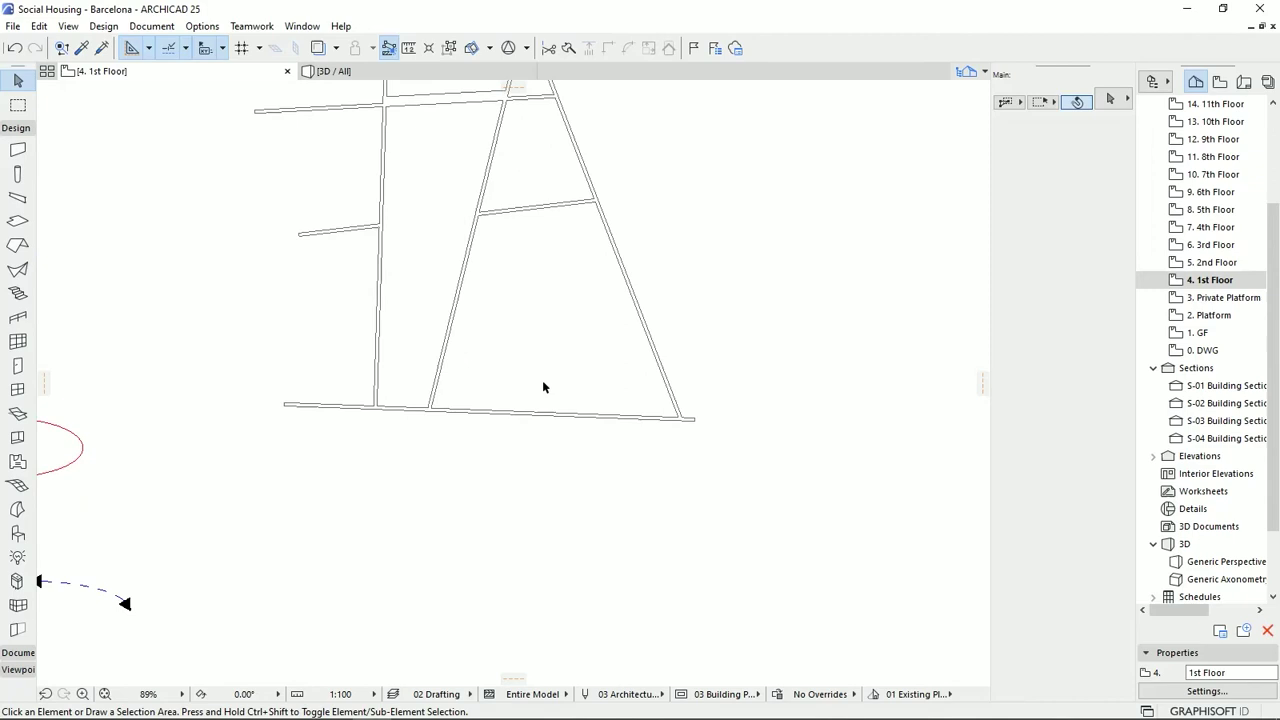
pyautogui.keyDown('ctrl'); pyautogui.click(691, 419); pyautogui.keyUp('ctrl')
pyautogui.moveTo(535, 294)
pyautogui.mouseDown(button='middle')
pyautogui.moveTo(526, 266)
pyautogui.moveTo(549, 317)
pyautogui.moveTo(688, 428)
pyautogui.mouseUp(button='middle')
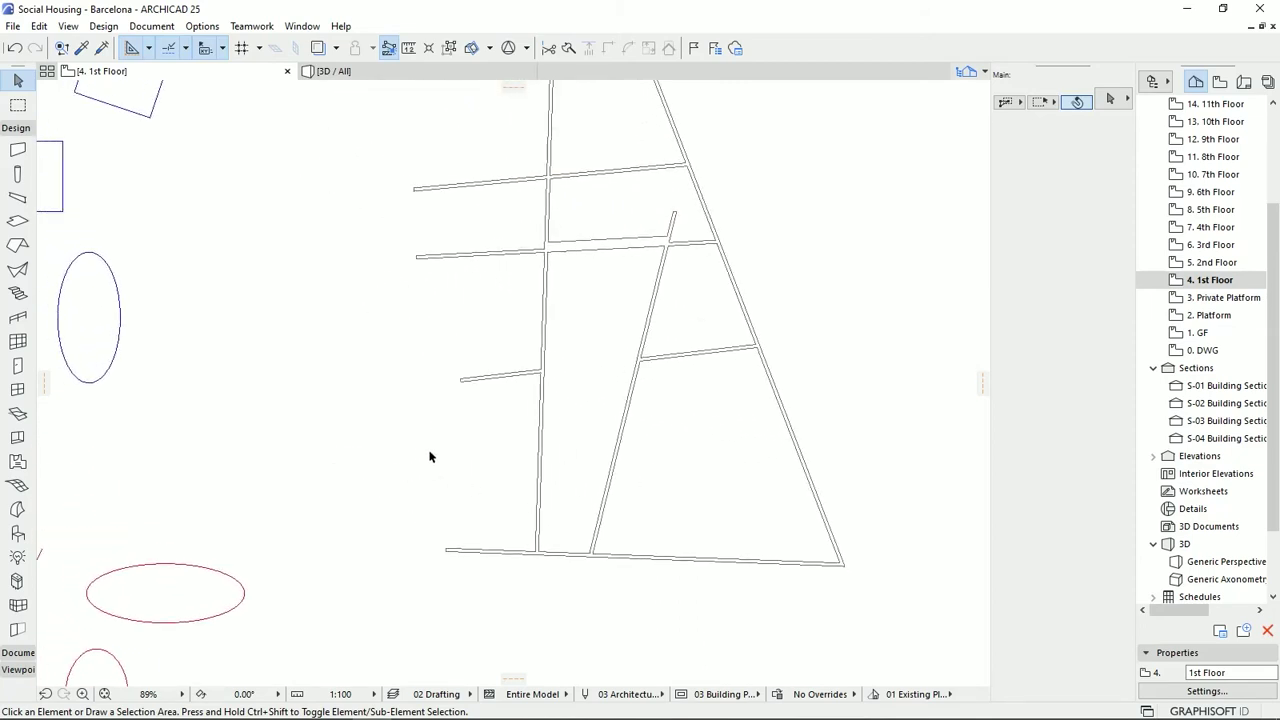
pyautogui.moveTo(413, 453); pyautogui.dragTo(503, 429, button='middle')
pyautogui.scroll(4, 477, 449)
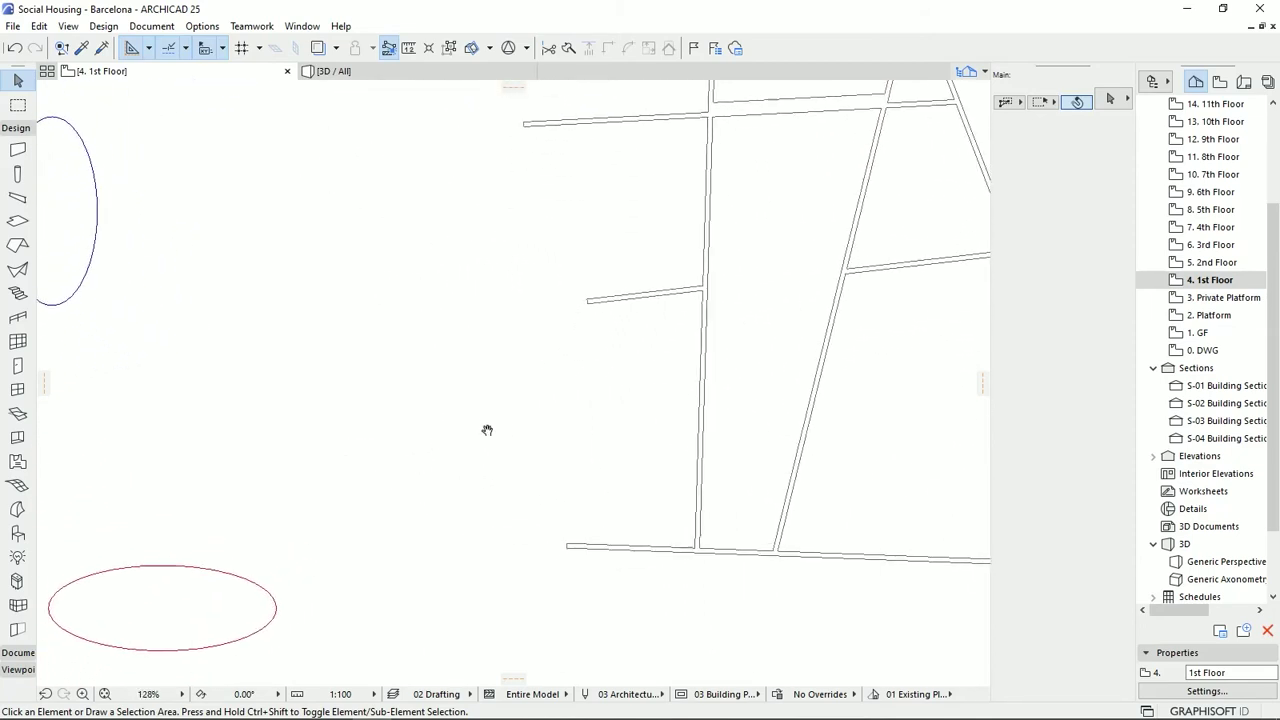
# Step: Draw a slanted wall about 5.11 long at 63.35° at lower left, then select it with the stub wall
pyautogui.press('w')
pyautogui.click(379, 620)
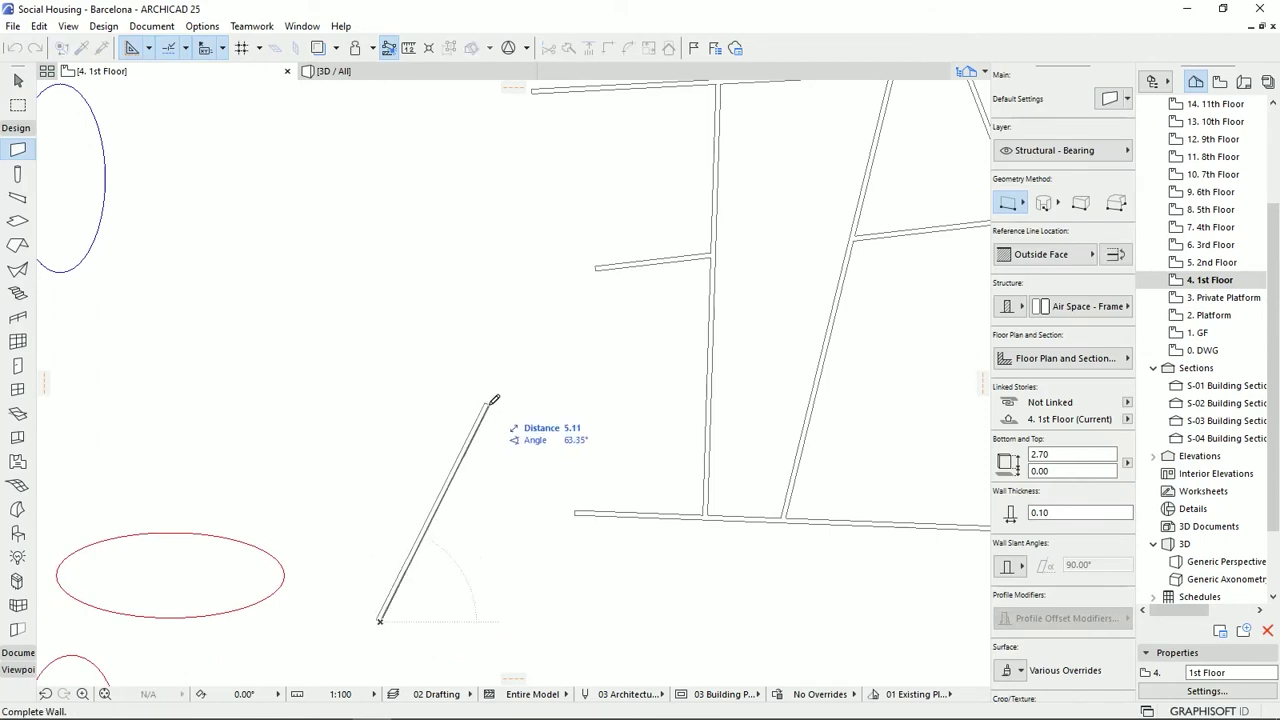
pyautogui.click(487, 404)
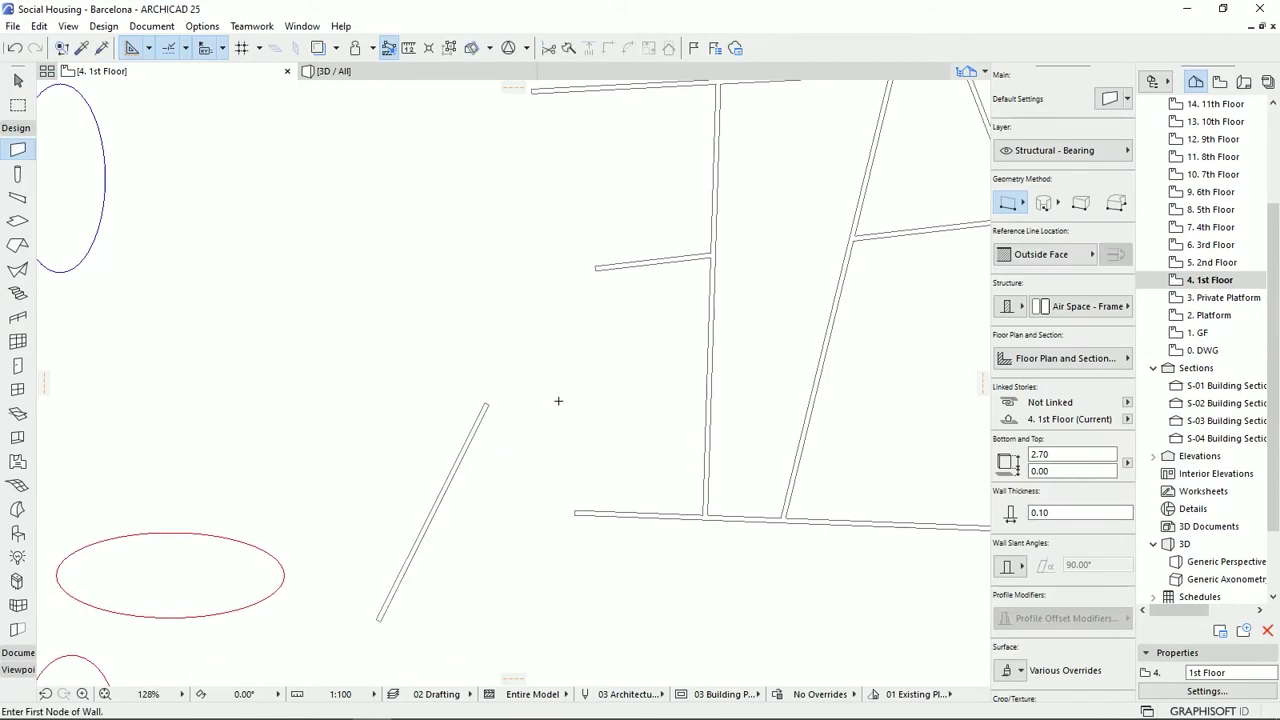
pyautogui.scroll(3, 555, 375)
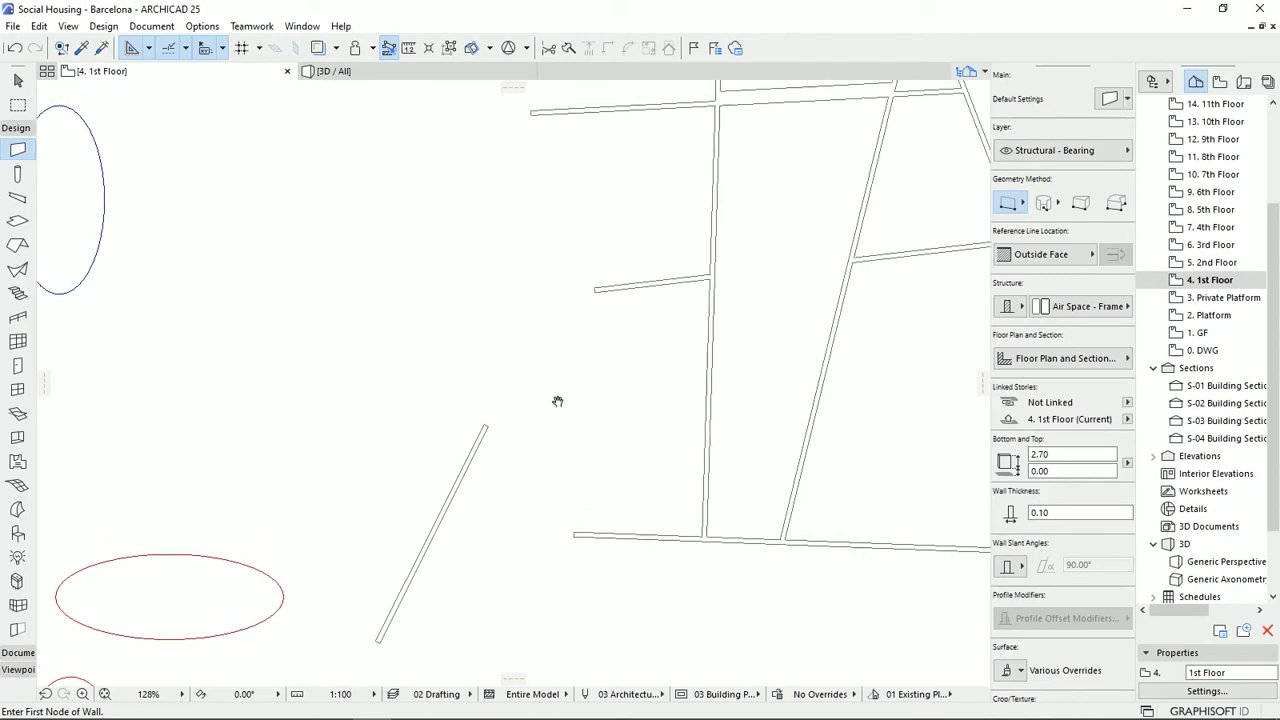
pyautogui.scroll(2, 550, 342)
pyautogui.scroll(-1, 474, 383)
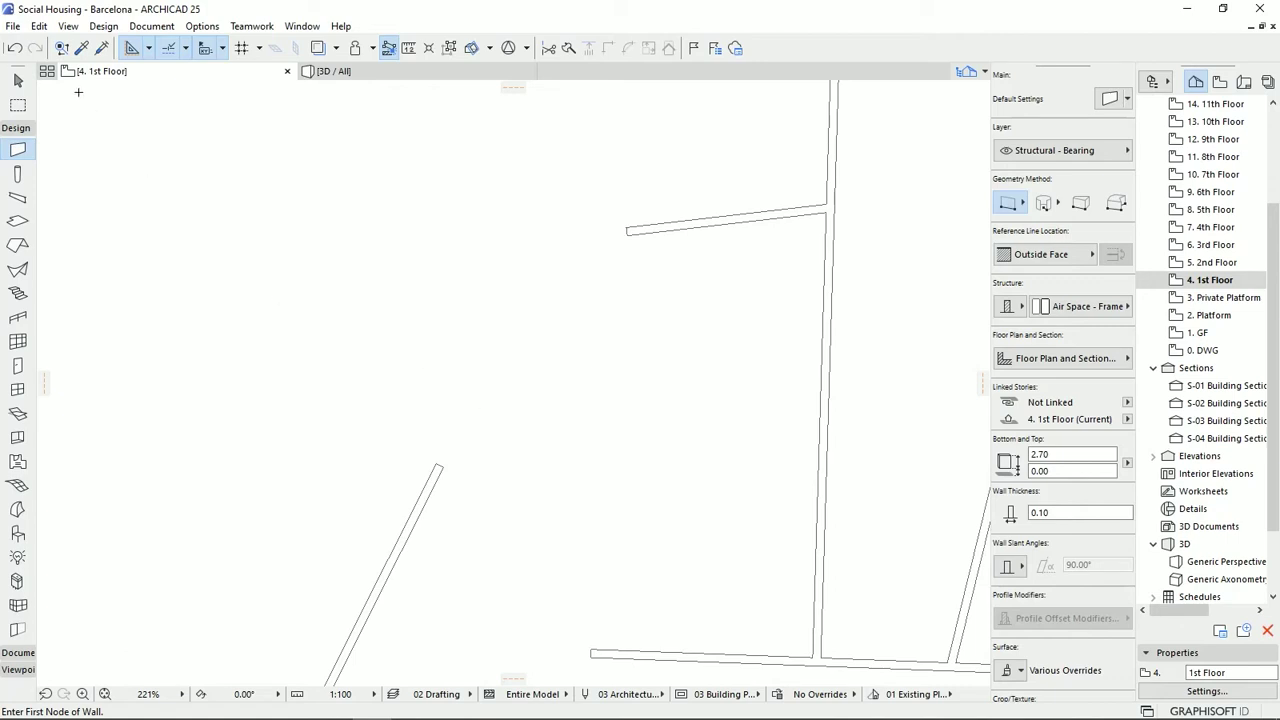
pyautogui.press('Escape')
pyautogui.moveTo(354, 187); pyautogui.dragTo(711, 524)
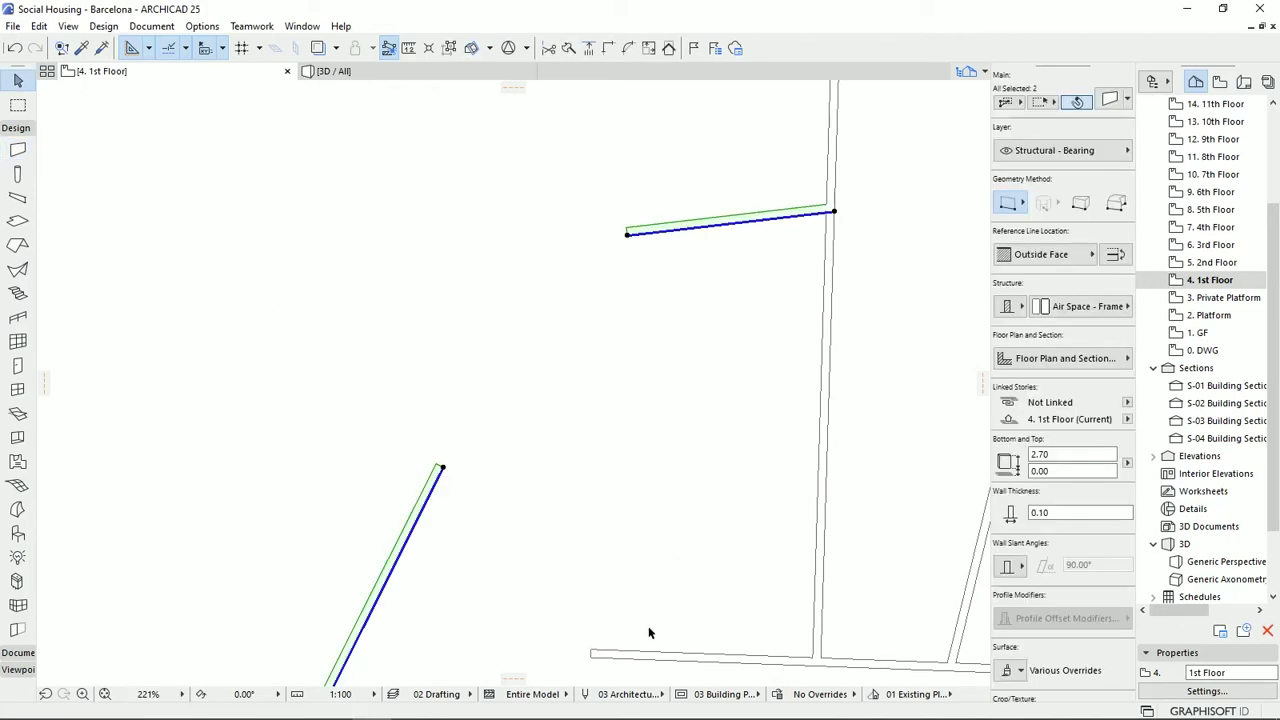
# Step: Join the new slanted wall to the stub wall, then select both walls at the angled corner
pyautogui.click(607, 49)
pyautogui.click(601, 366)
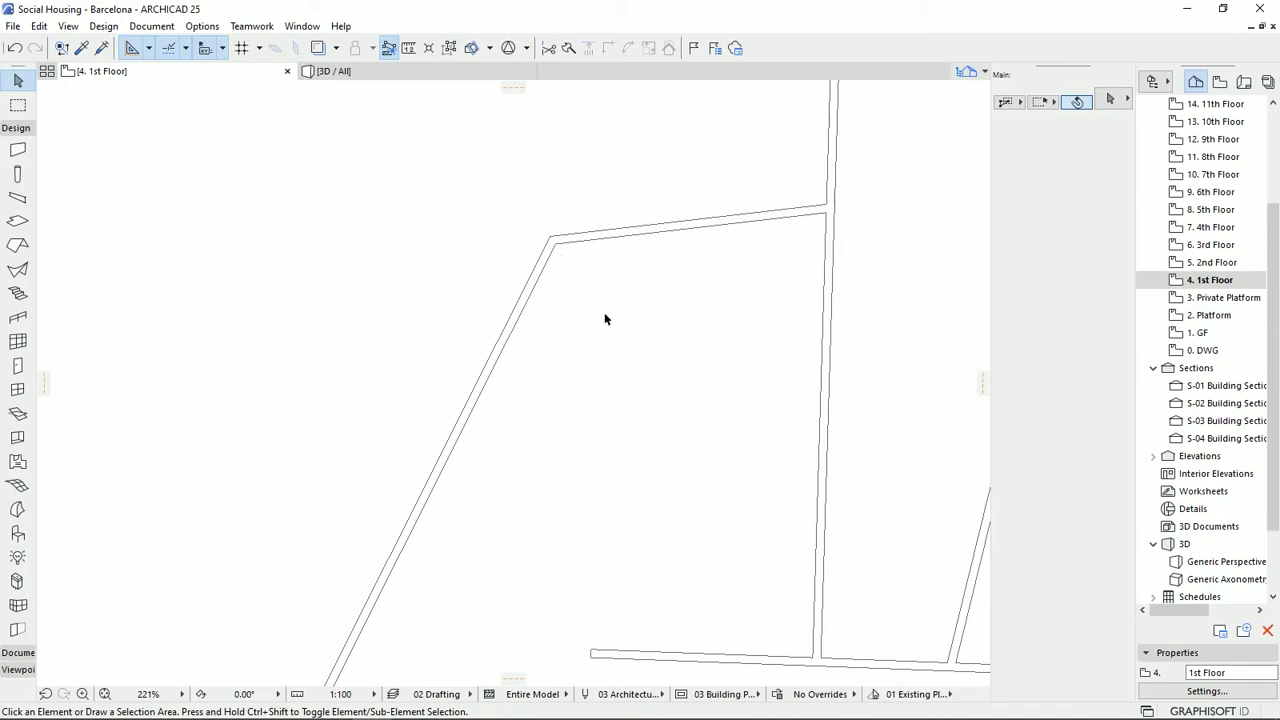
pyautogui.click(623, 229)
pyautogui.click(604, 321)
pyautogui.click(506, 189)
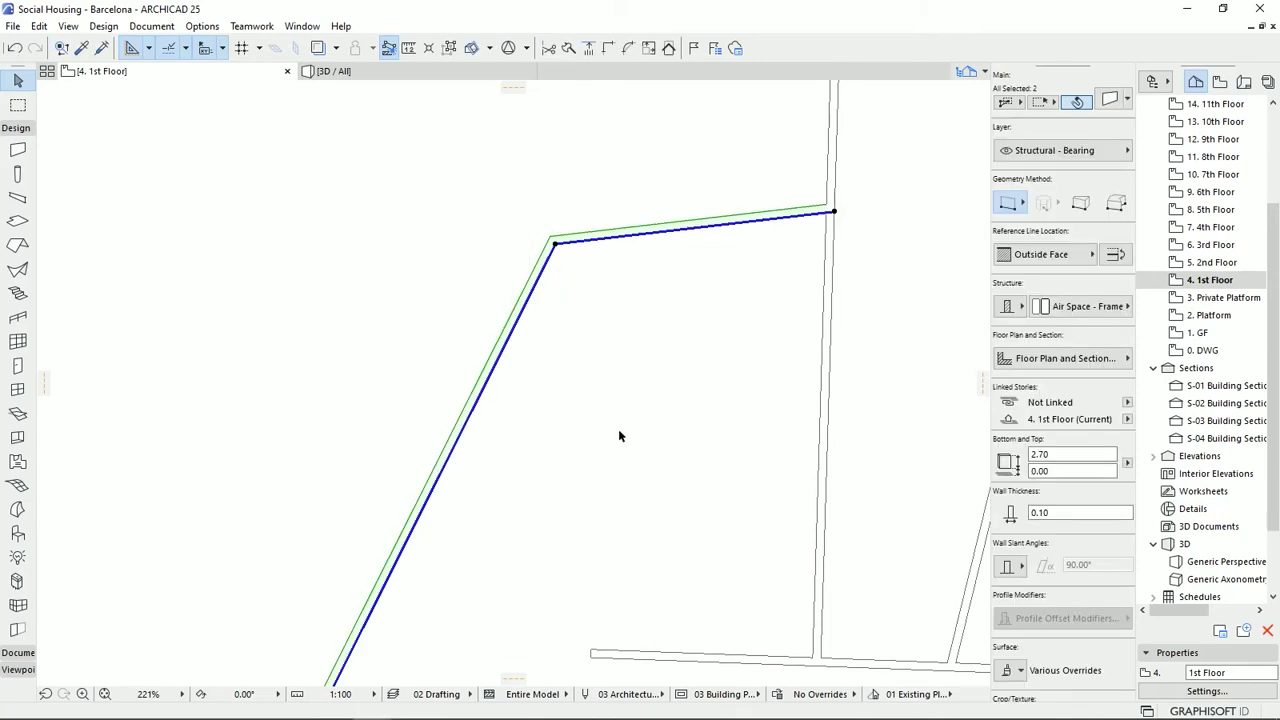
pyautogui.click(628, 48)
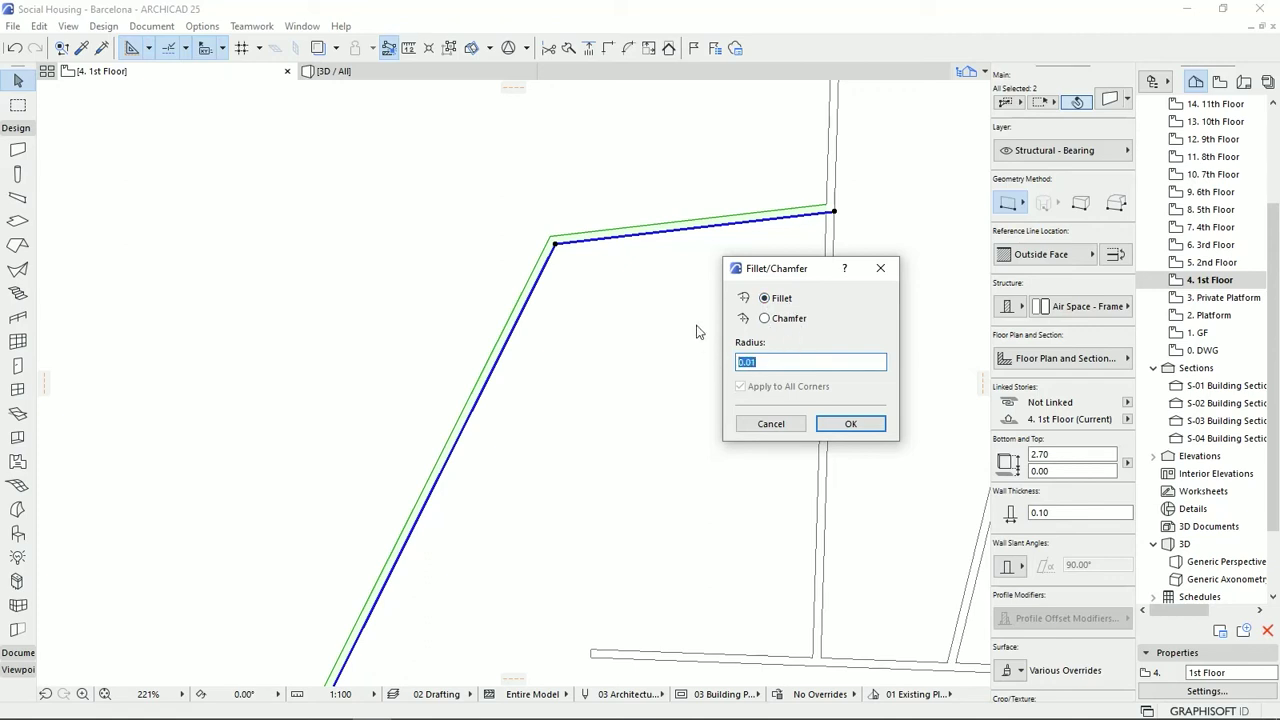
# Step: Fillet the slanted-wall and stub-wall corner into a curved wall with a 2.00 radius
pyautogui.write('2.00')
pyautogui.click(847, 424)
pyautogui.moveTo(573, 183); pyautogui.dragTo(593, 328)
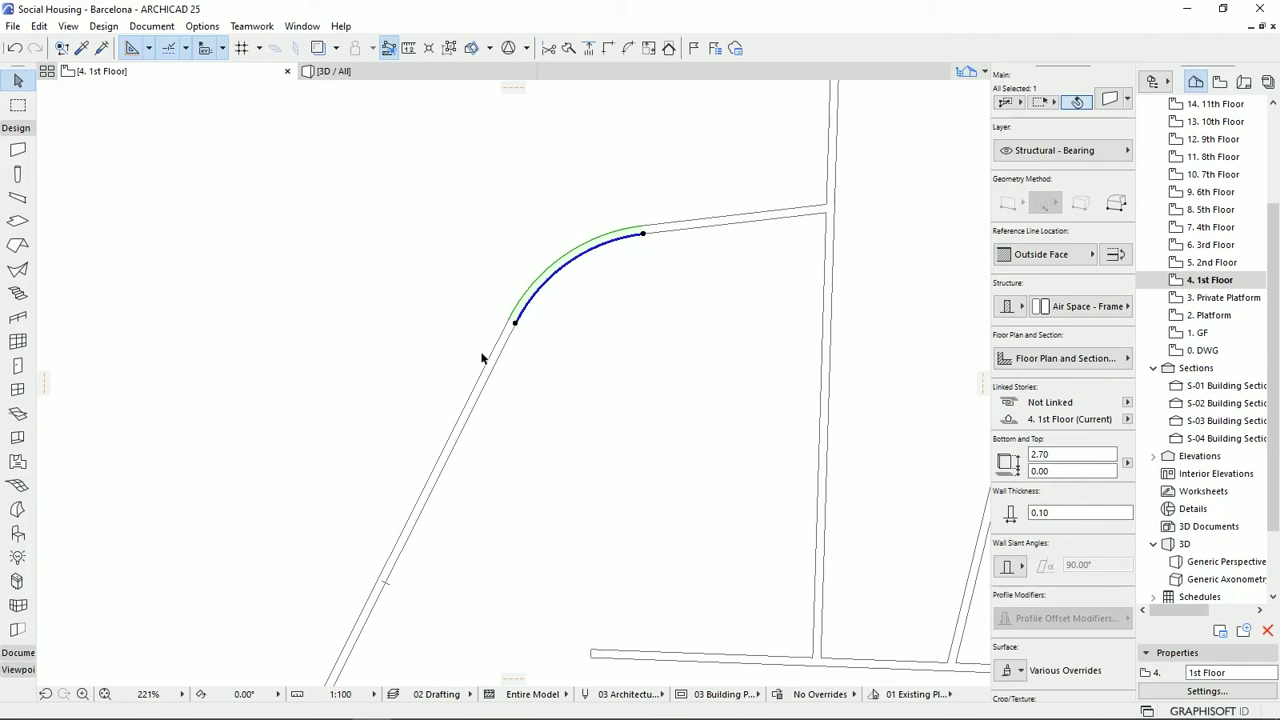
pyautogui.scroll(2, 491, 430)
pyautogui.click(491, 430)
pyautogui.scroll(-3, 505, 407)
pyautogui.scroll(-3, 513, 418)
pyautogui.moveTo(523, 414); pyautogui.dragTo(532, 494, button='middle')
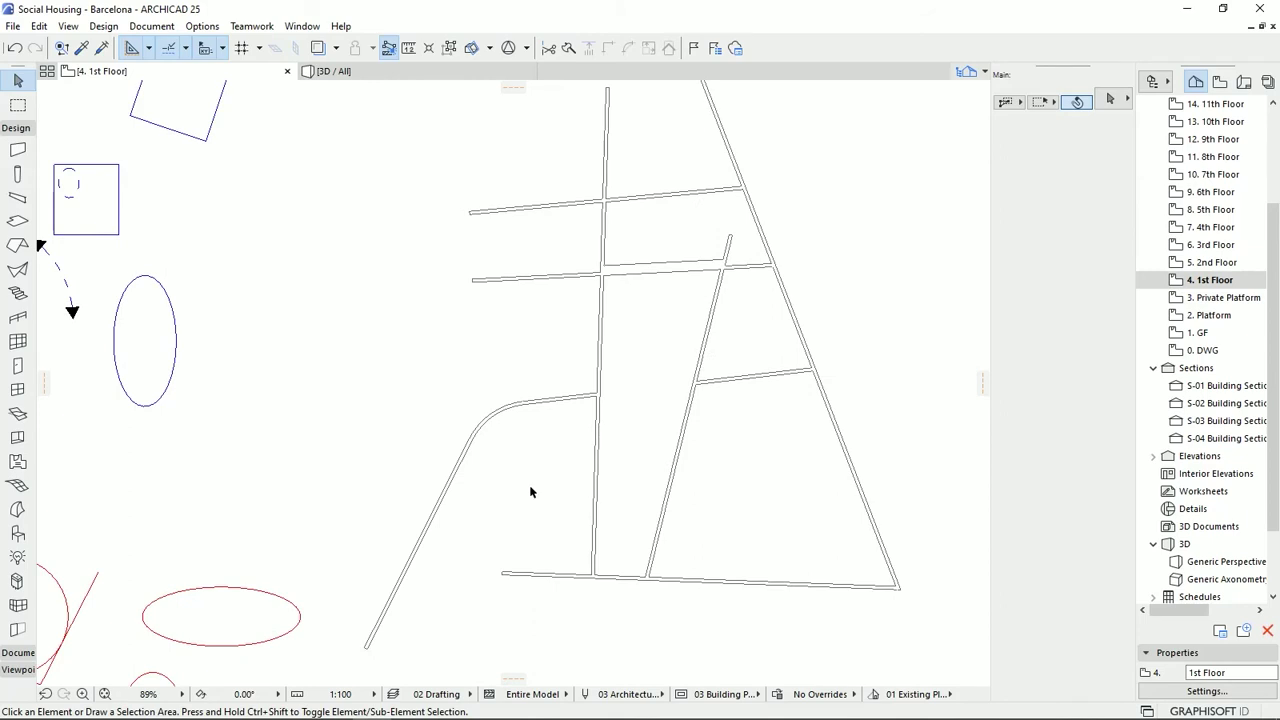
# Step: Shorten the bottom wall by pulling its corner end point back from the lower-right corner
pyautogui.scroll(6, 600, 394)
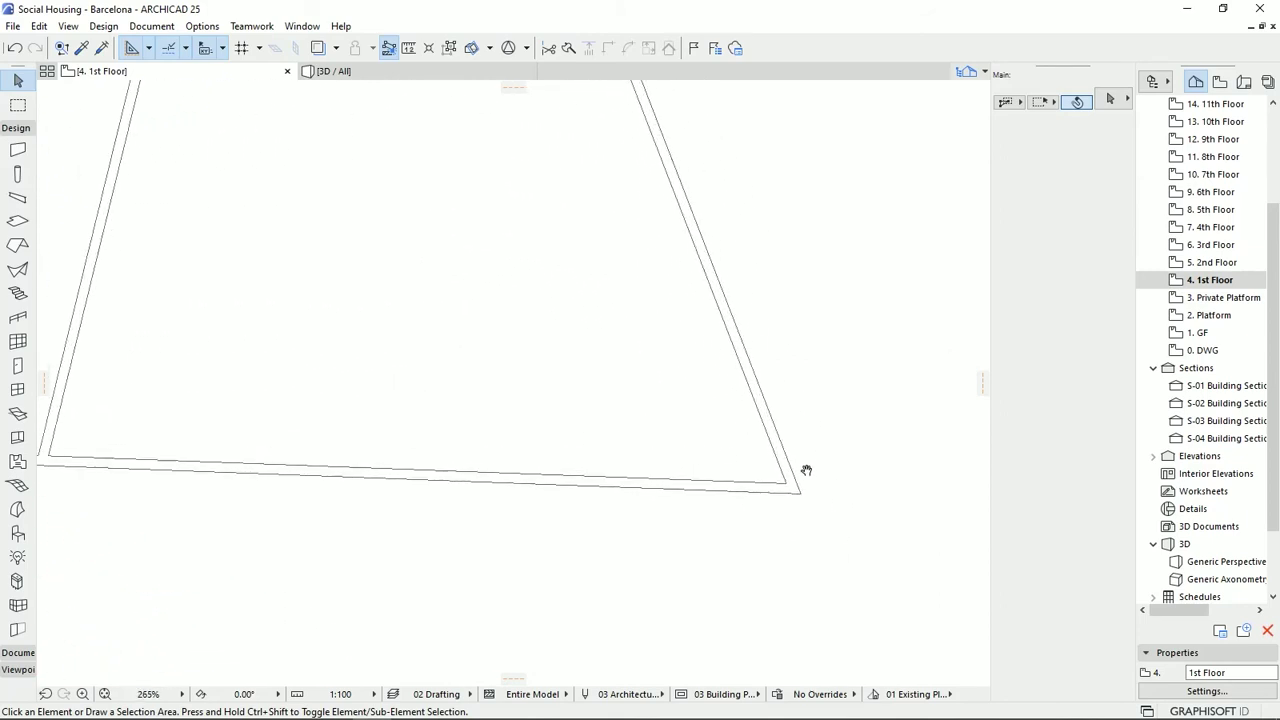
pyautogui.click(859, 420)
pyautogui.click(760, 520)
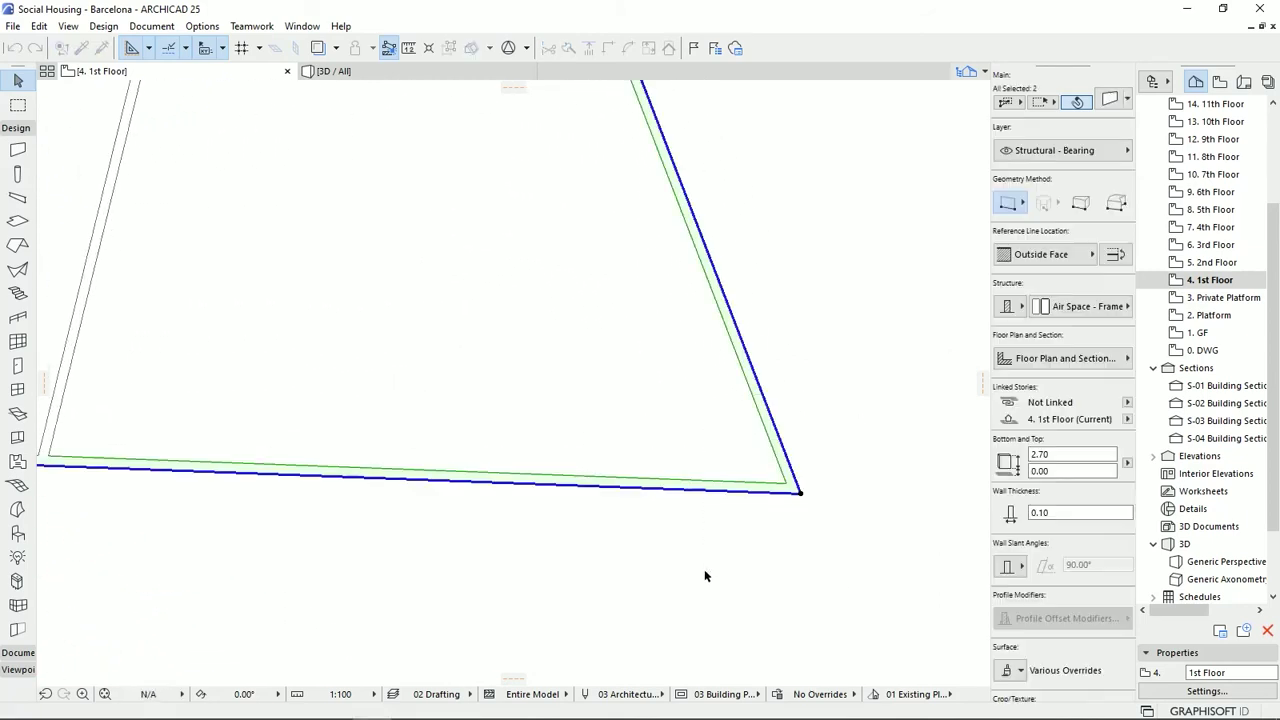
pyautogui.click(770, 566)
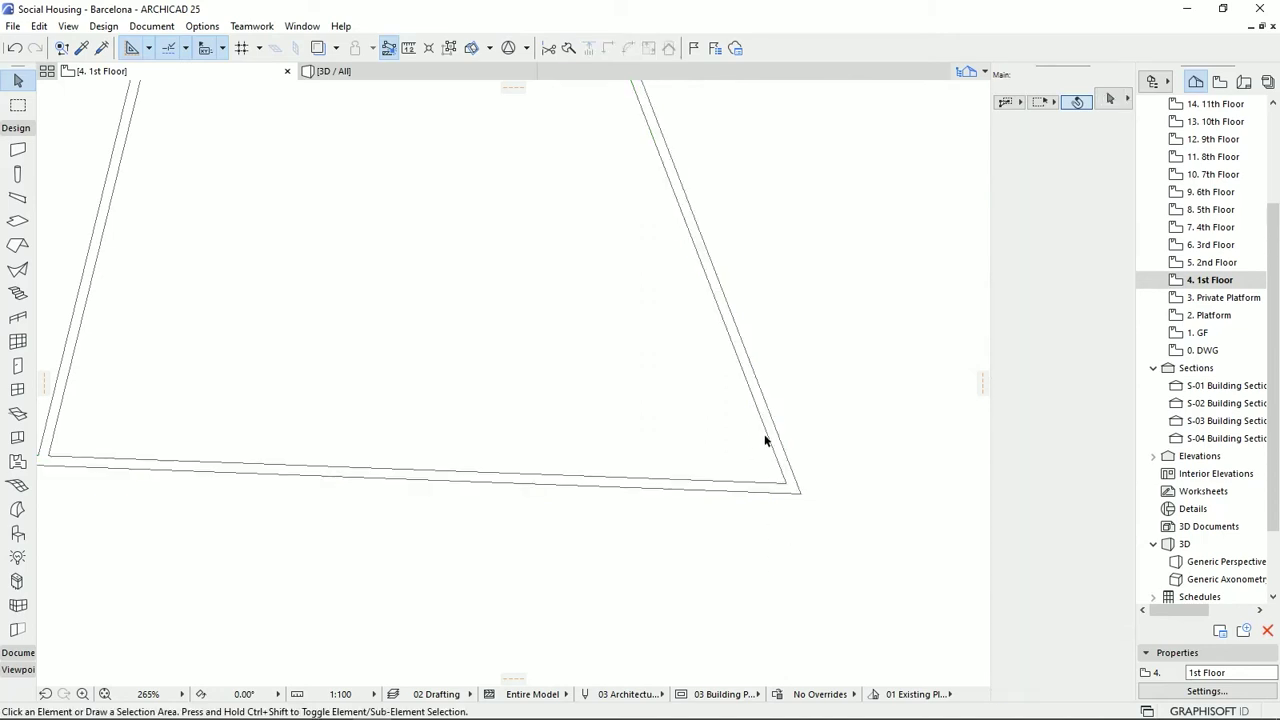
pyautogui.click(760, 486)
pyautogui.click(803, 495)
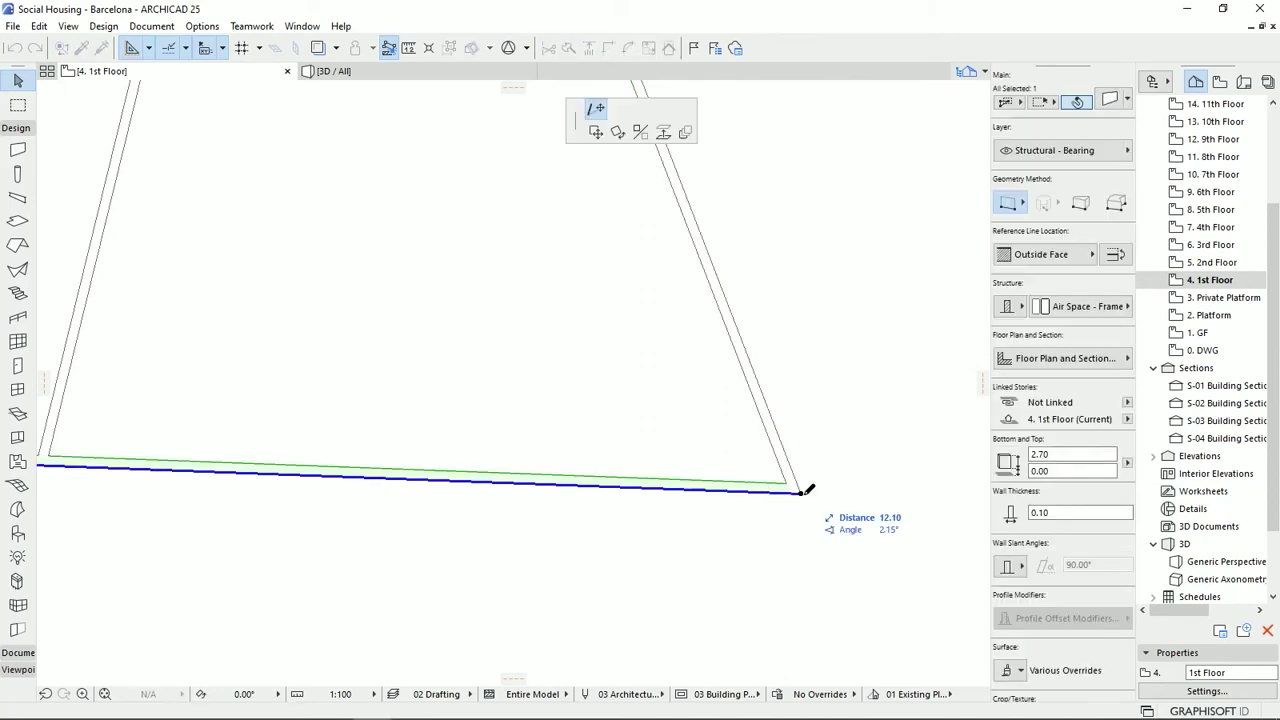
pyautogui.click(539, 483)
# Step: Shorten the right slanted wall at its lower end, then select both shortened walls
pyautogui.click(796, 490)
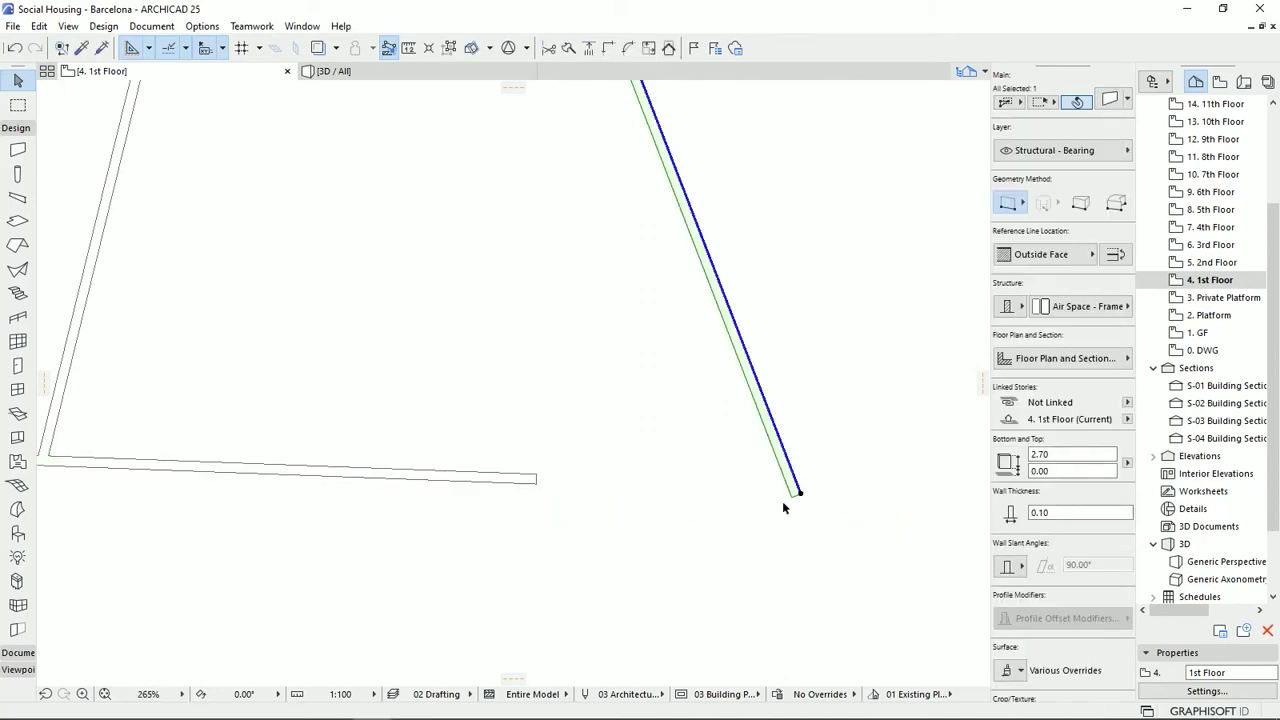
pyautogui.click(797, 493)
pyautogui.click(696, 231)
pyautogui.moveTo(648, 328); pyautogui.dragTo(674, 360, button='middle')
pyautogui.press('Escape')
pyautogui.click(484, 566)
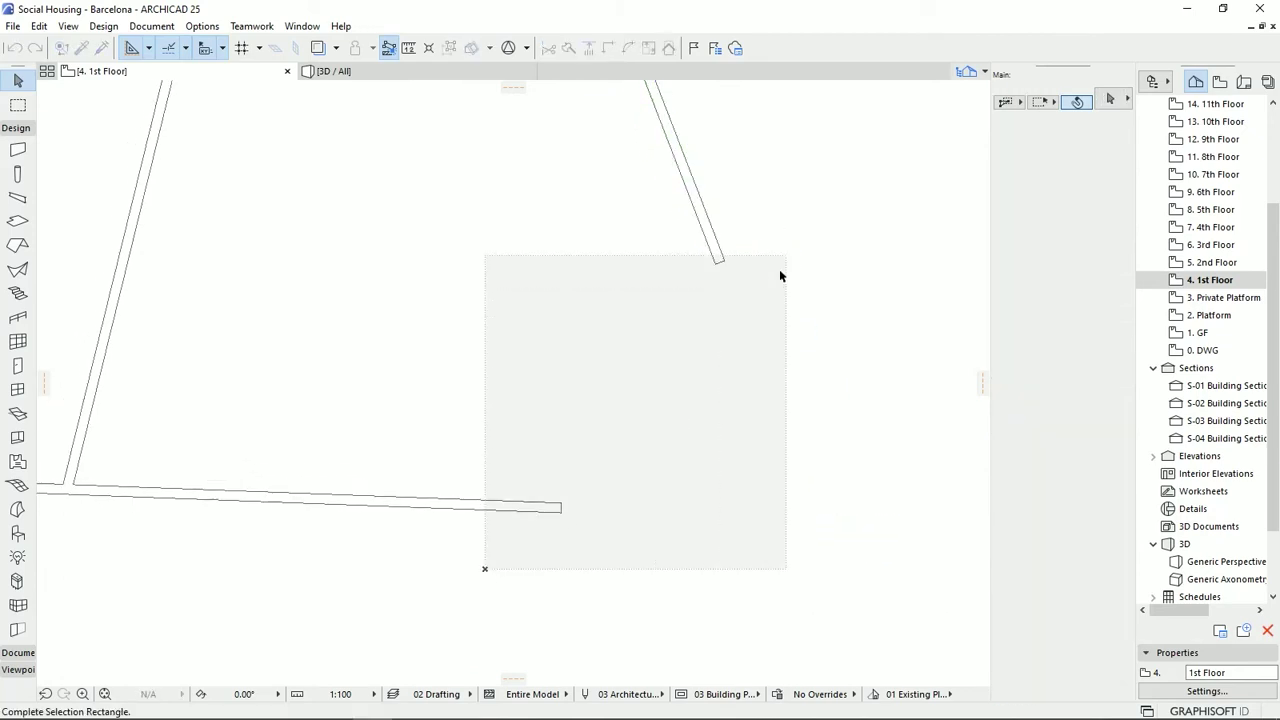
pyautogui.click(786, 266)
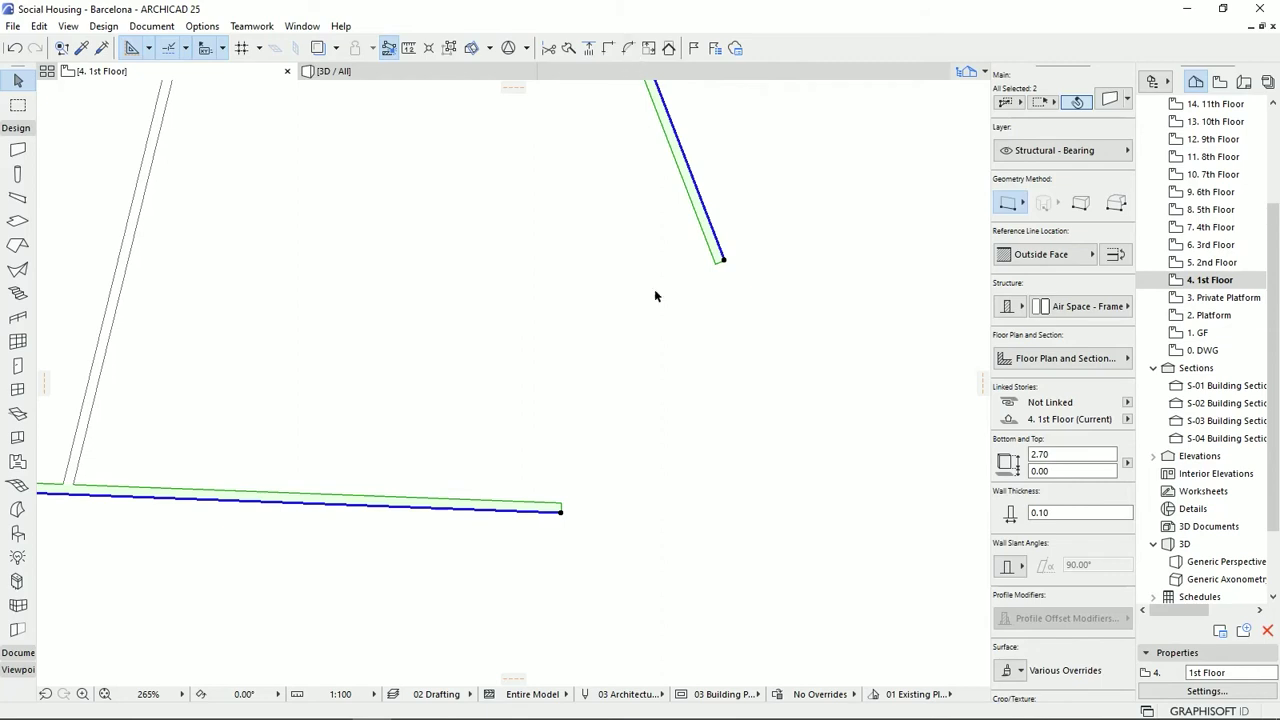
# Step: Close the lower-right corner between the bottom and slanted walls with a 2.00 chamfer wall
pyautogui.click(628, 50)
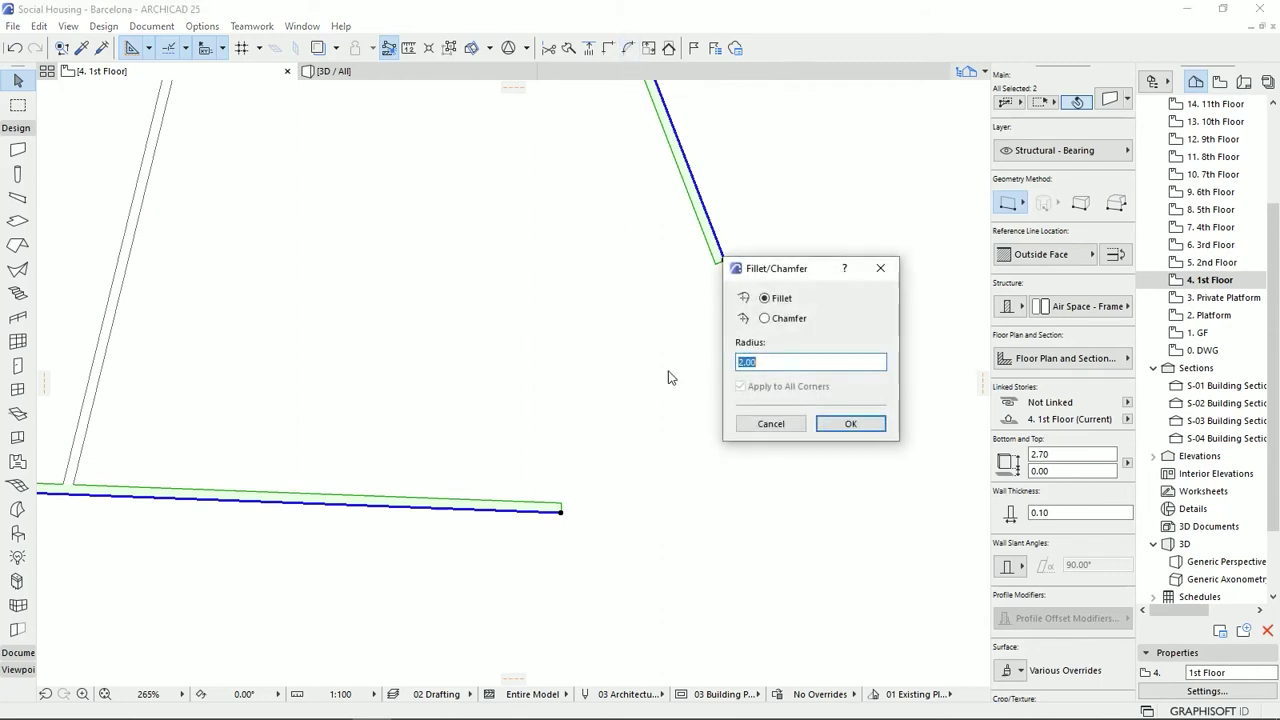
pyautogui.click(766, 318)
pyautogui.click(849, 423)
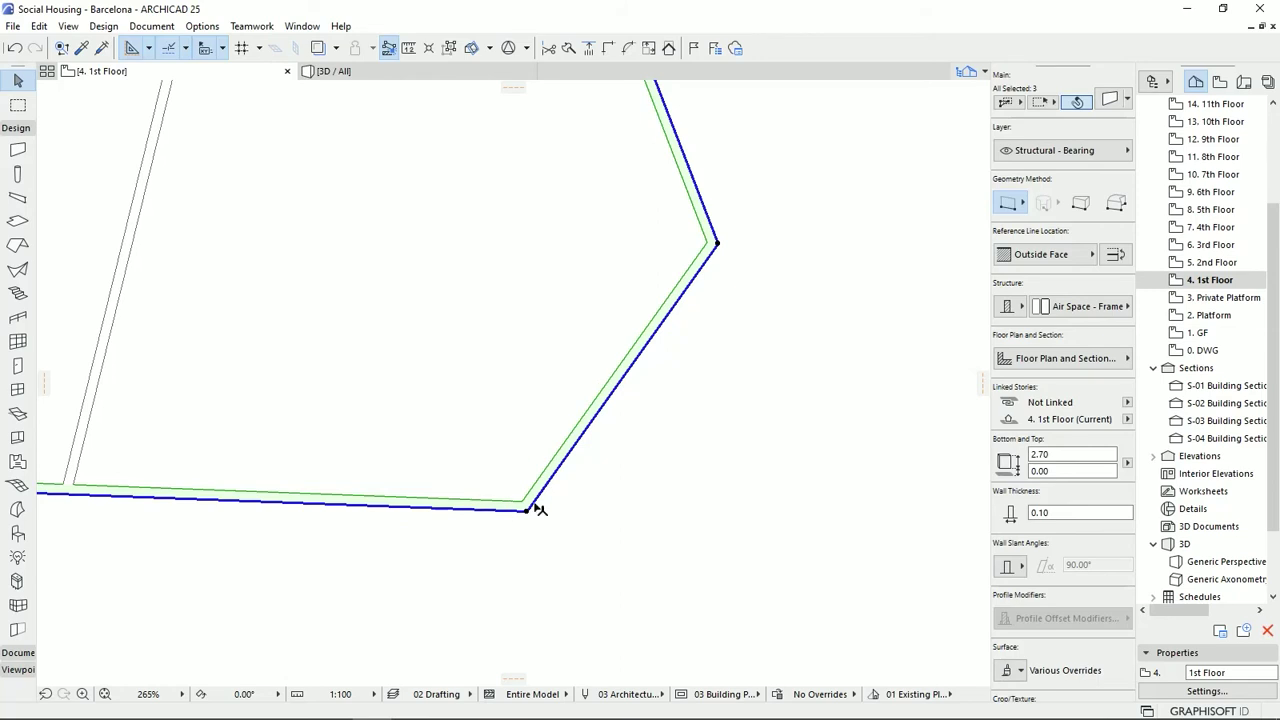
pyautogui.press('Escape')
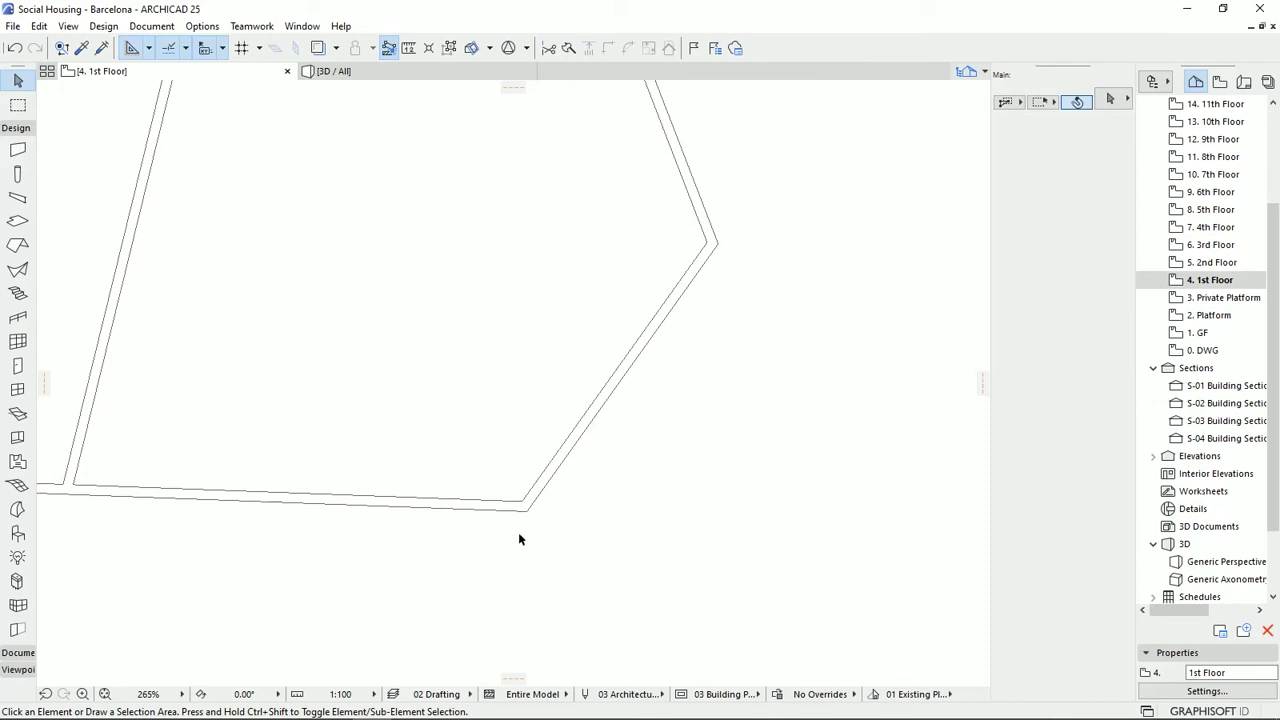
pyautogui.press('m')
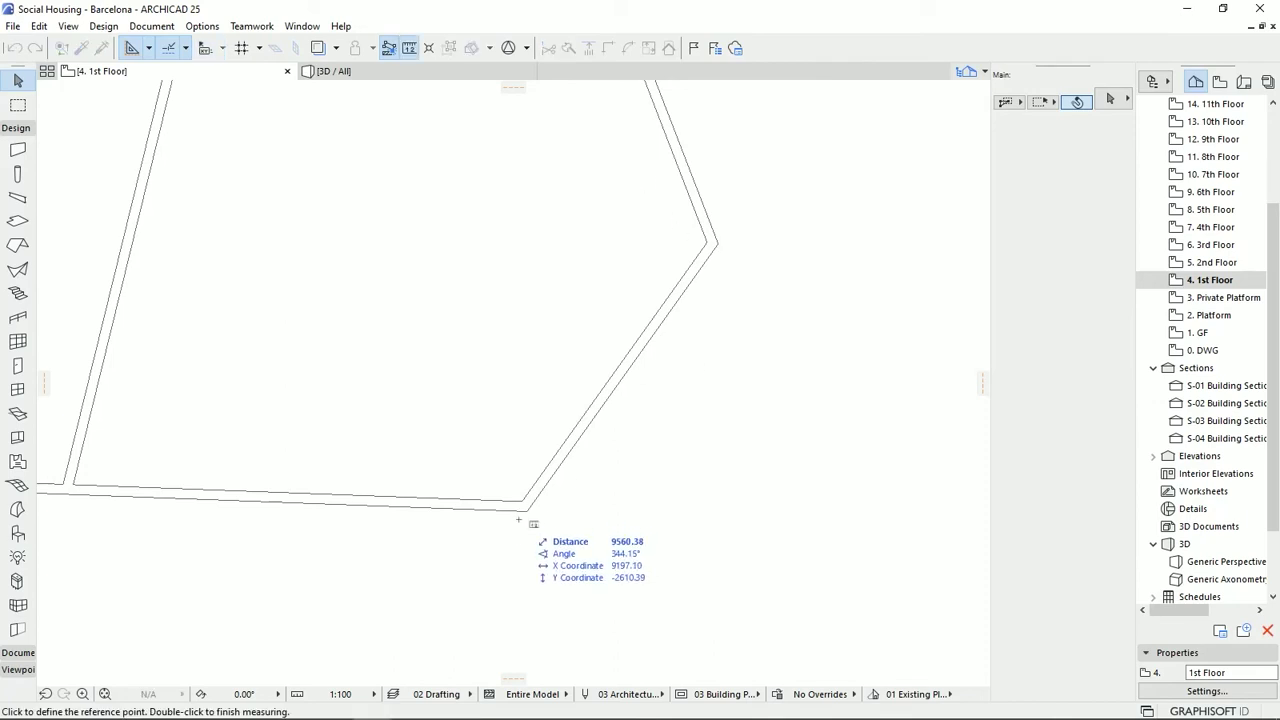
pyautogui.click(527, 511)
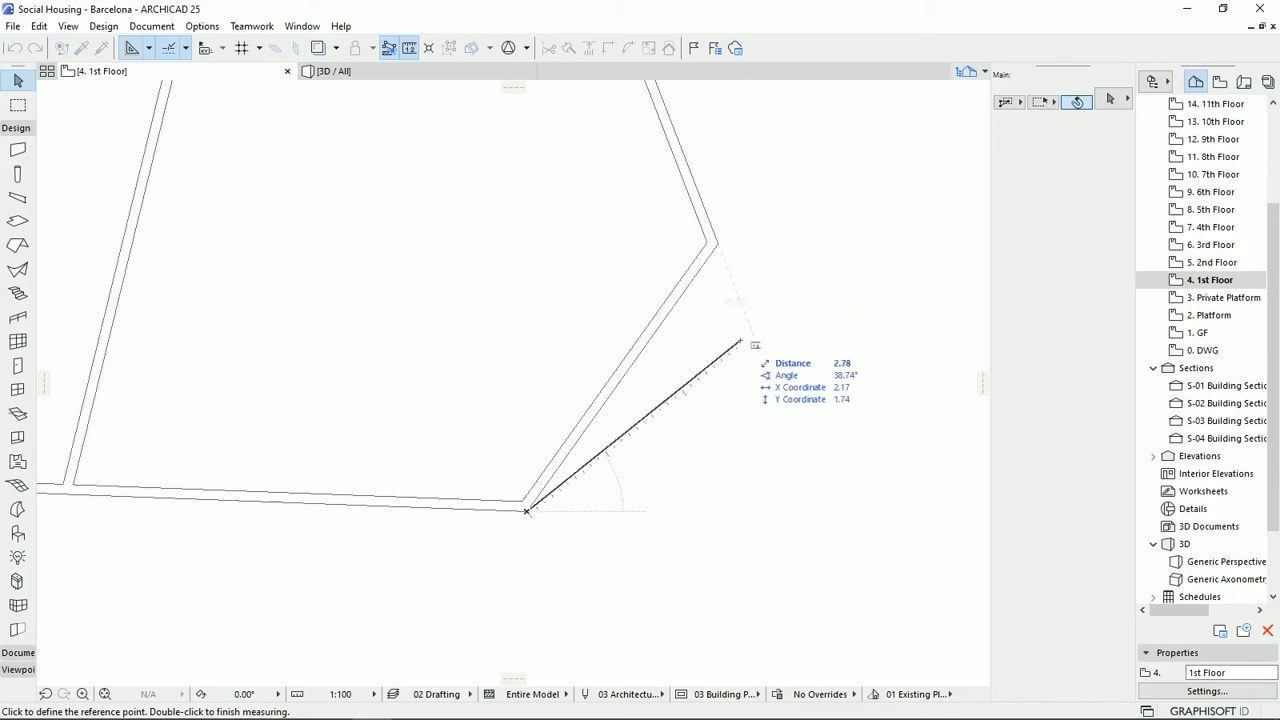
pyautogui.press('Escape')
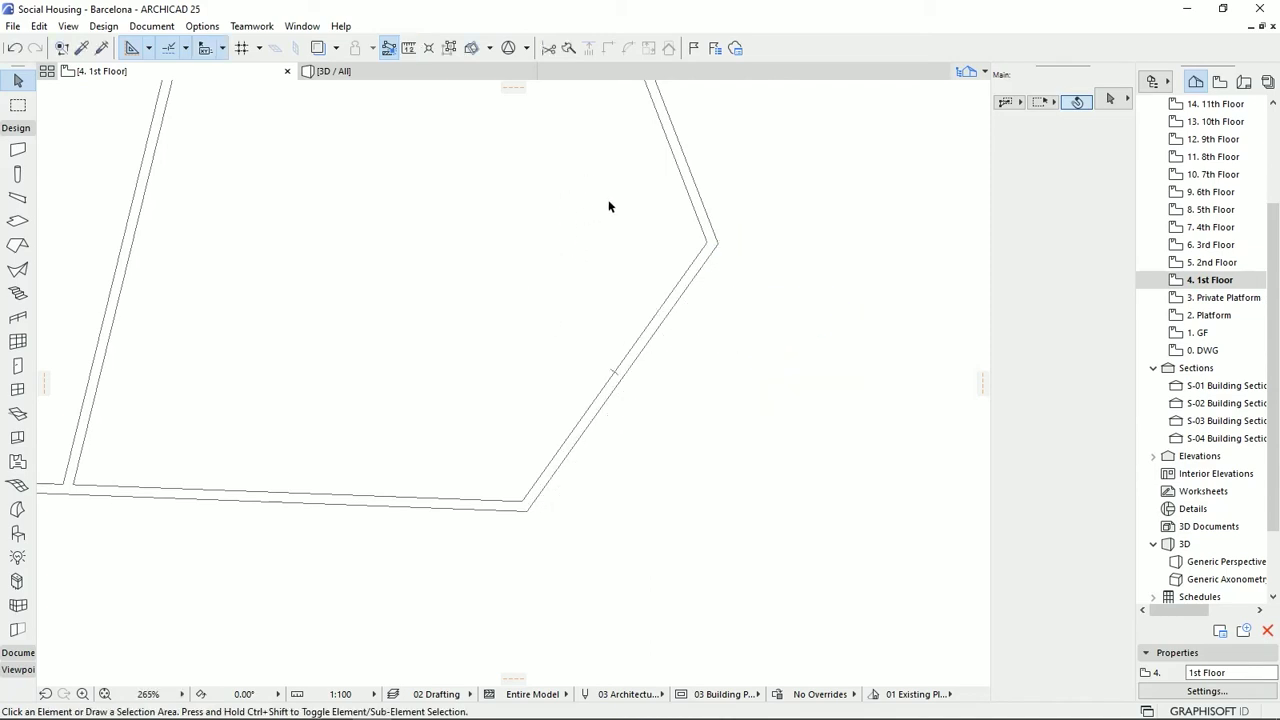
pyautogui.hotkey('ctrl', 'a')
pyautogui.click(629, 48)
pyautogui.click(764, 318)
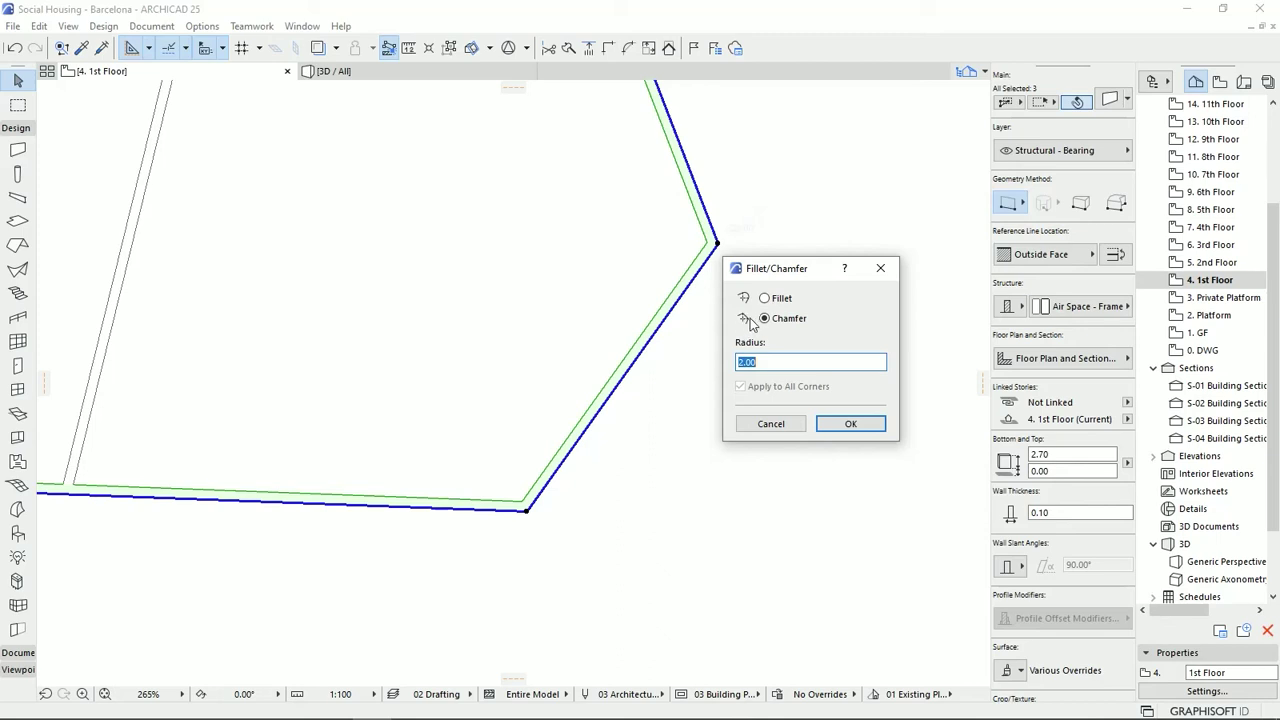
pyautogui.press('Escape')
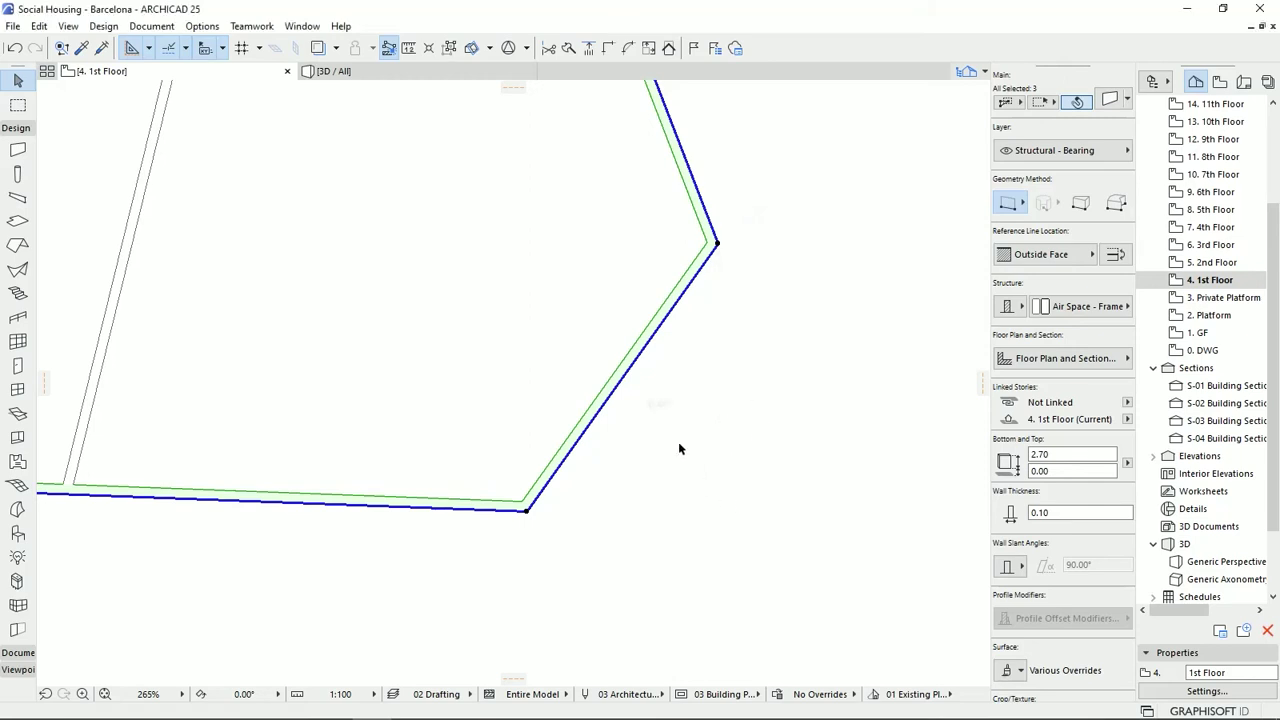
pyautogui.click(716, 471)
pyautogui.scroll(-6, 699, 470)
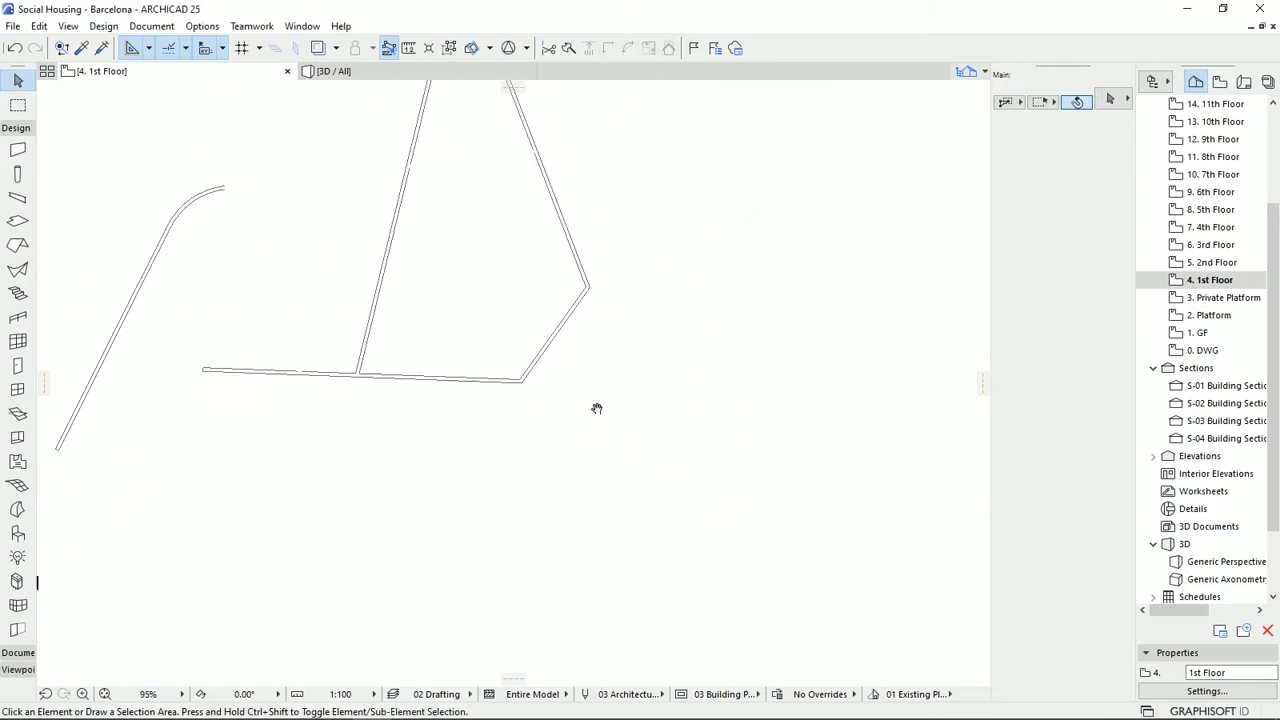
# Step: With the Line tool, draw five crossing drafting lines below the wall layout
pyautogui.click(16, 128)
pyautogui.click(18, 145)
pyautogui.click(17, 382)
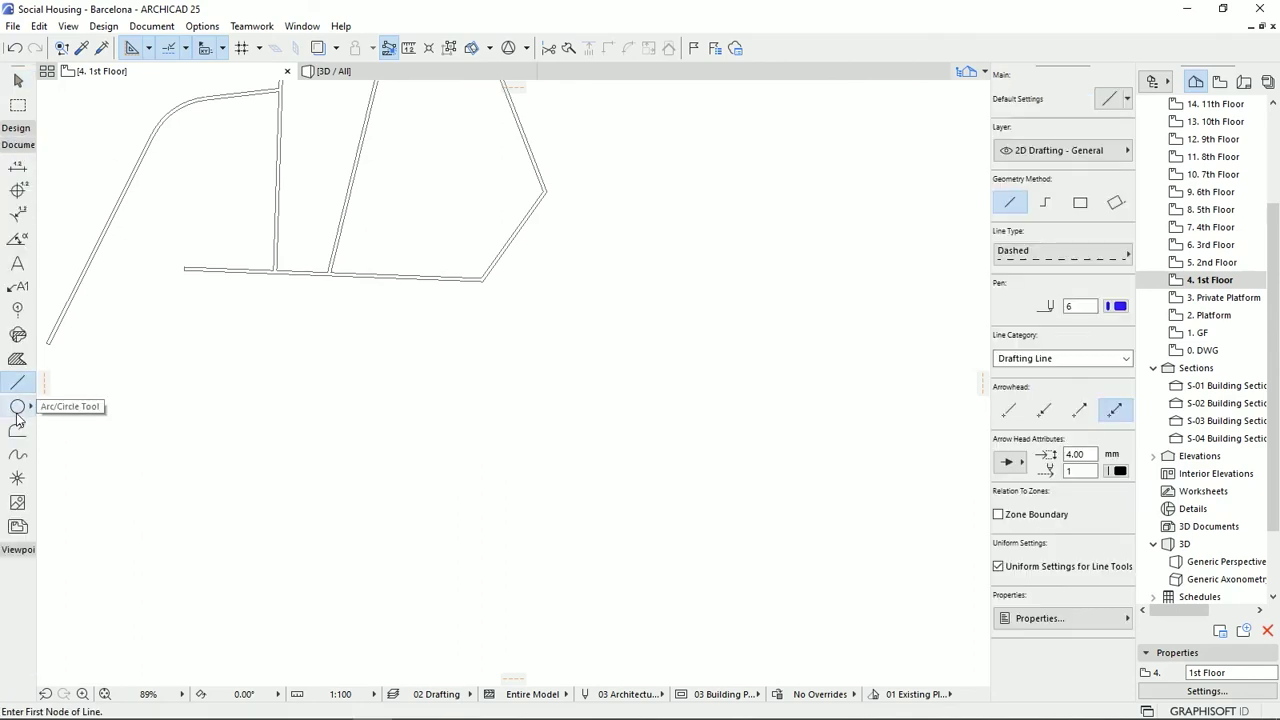
pyautogui.click(398, 439)
pyautogui.click(688, 335)
pyautogui.click(393, 491)
pyautogui.click(737, 505)
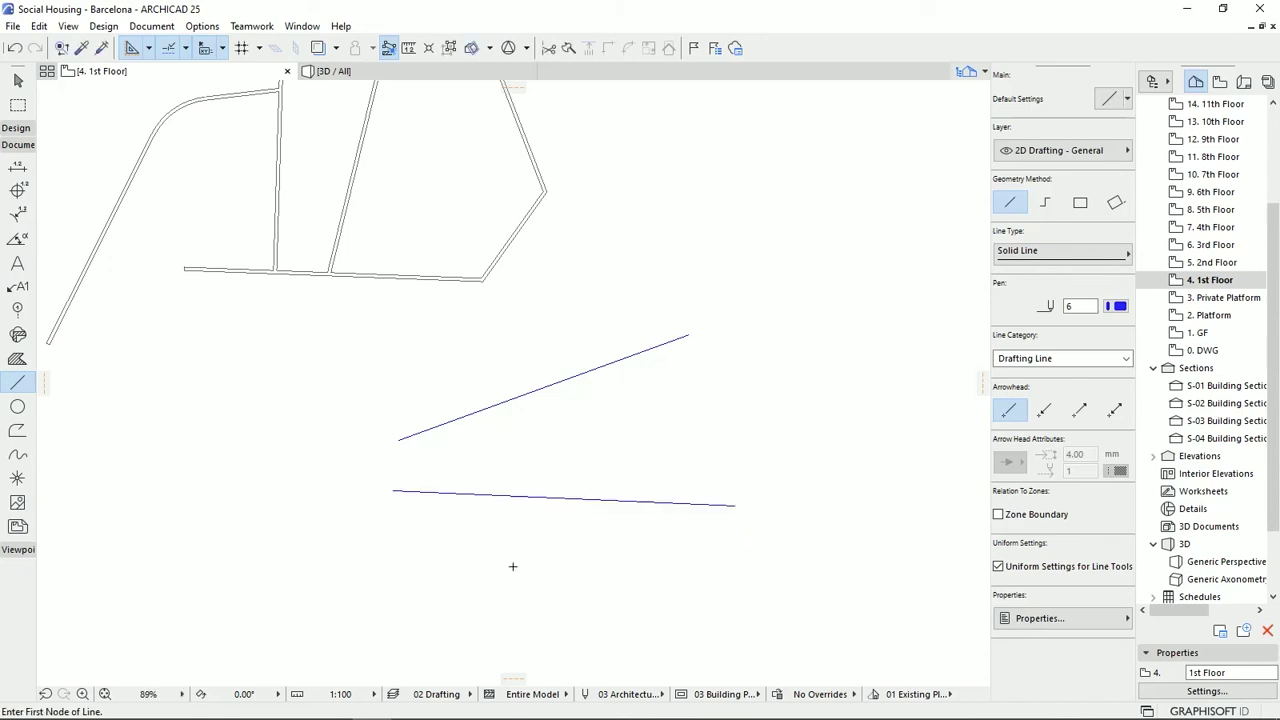
pyautogui.click(395, 635)
pyautogui.click(772, 599)
pyautogui.click(541, 643)
pyautogui.click(473, 358)
pyautogui.click(609, 653)
pyautogui.click(632, 295)
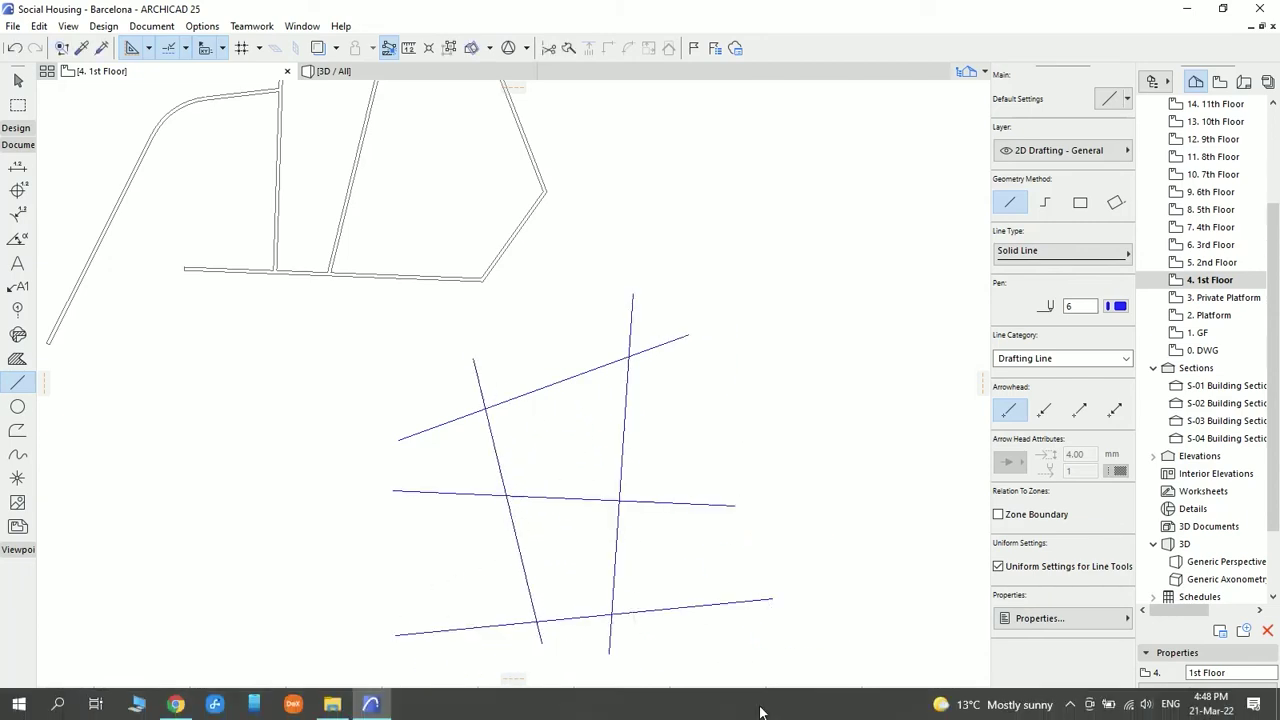
# Step: Trim the line ends projecting past the top slanted line
pyautogui.scroll(-2, 749, 406)
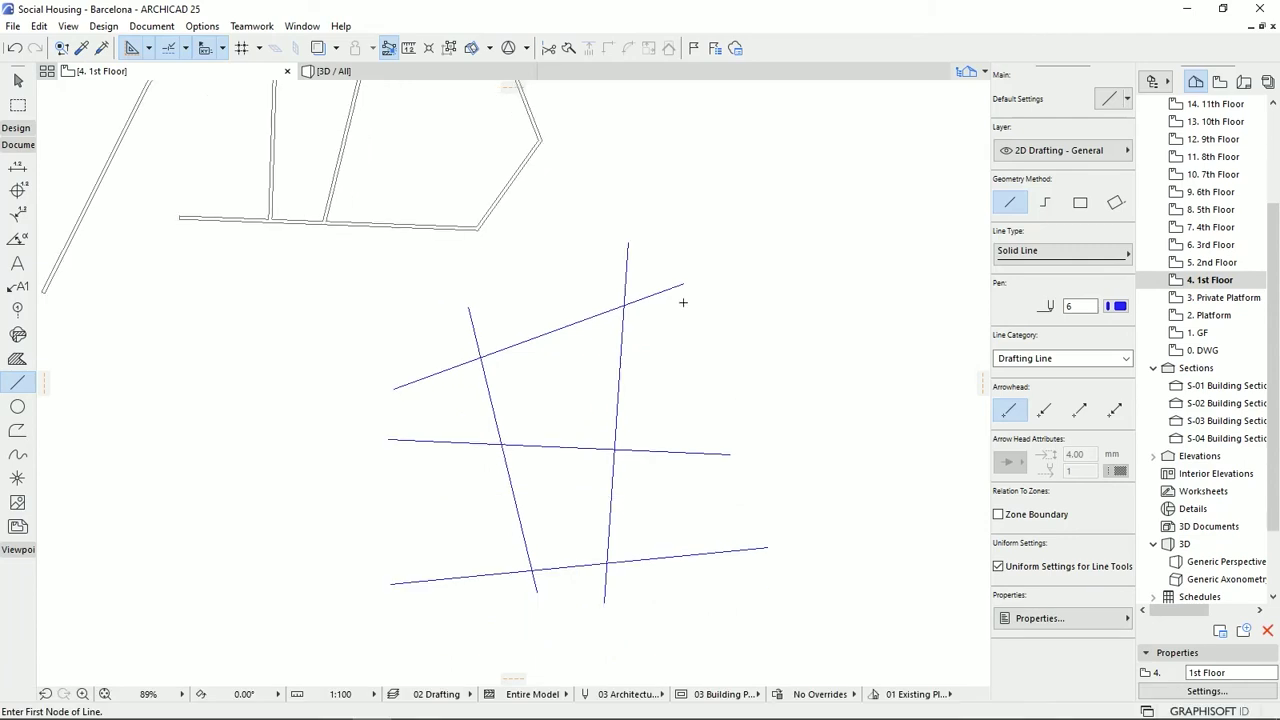
pyautogui.keyDown('ctrl'); pyautogui.click(678, 292); pyautogui.keyUp('ctrl')
pyautogui.keyDown('ctrl'); pyautogui.click(627, 276); pyautogui.keyUp('ctrl')
pyautogui.keyDown('ctrl'); pyautogui.click(474, 334); pyautogui.keyUp('ctrl')
pyautogui.click(18, 80)
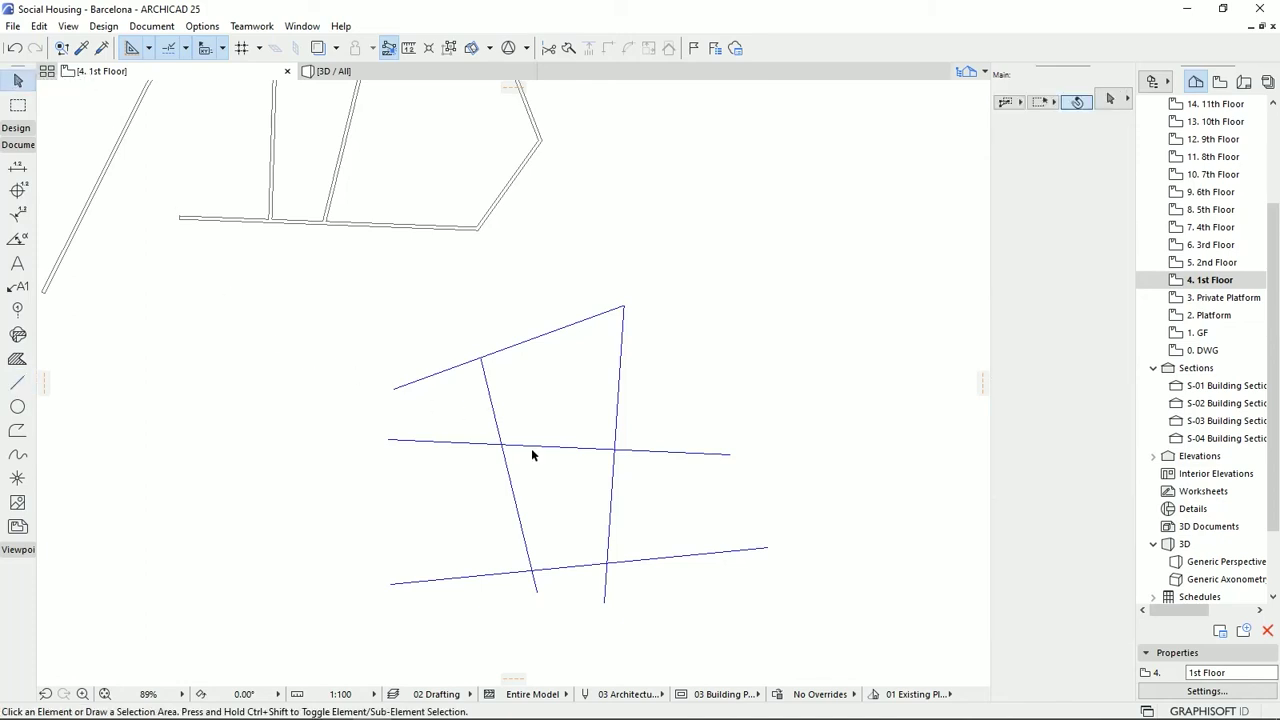
# Step: Split the middle horizontal line into three pieces where it crosses the two near-vertical lines
pyautogui.click(592, 450)
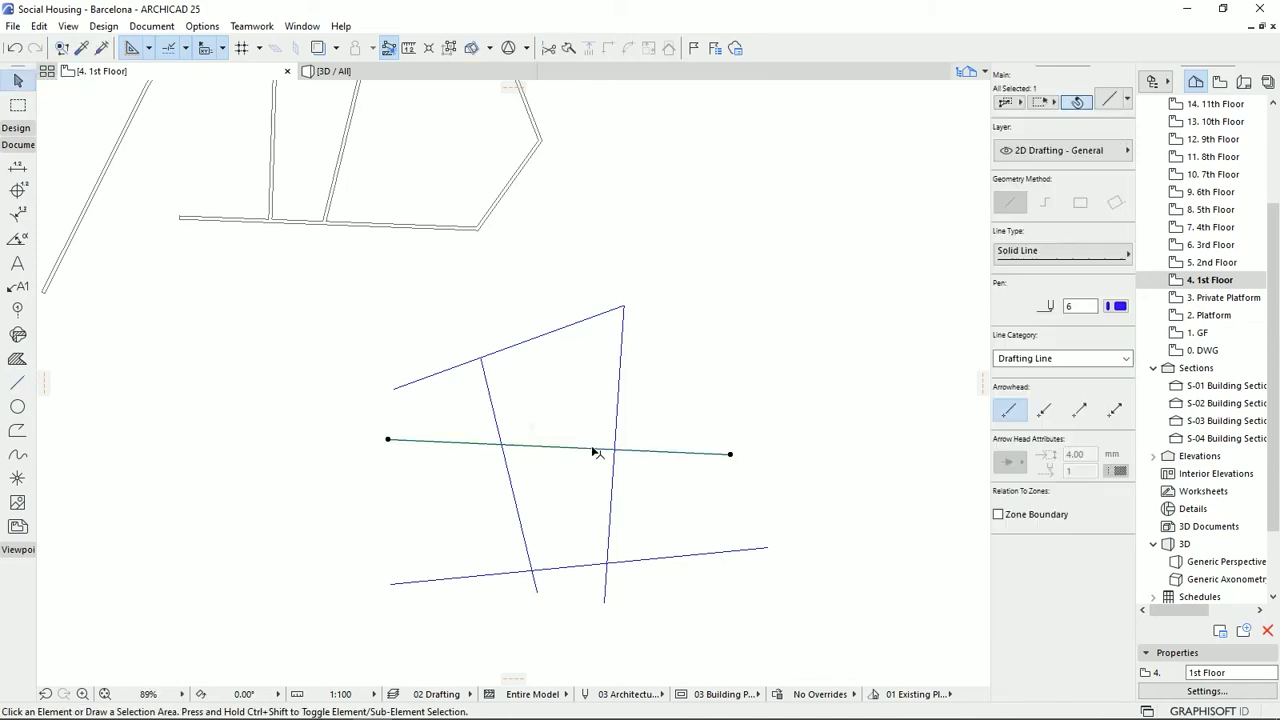
pyautogui.click(568, 48)
pyautogui.click(496, 420)
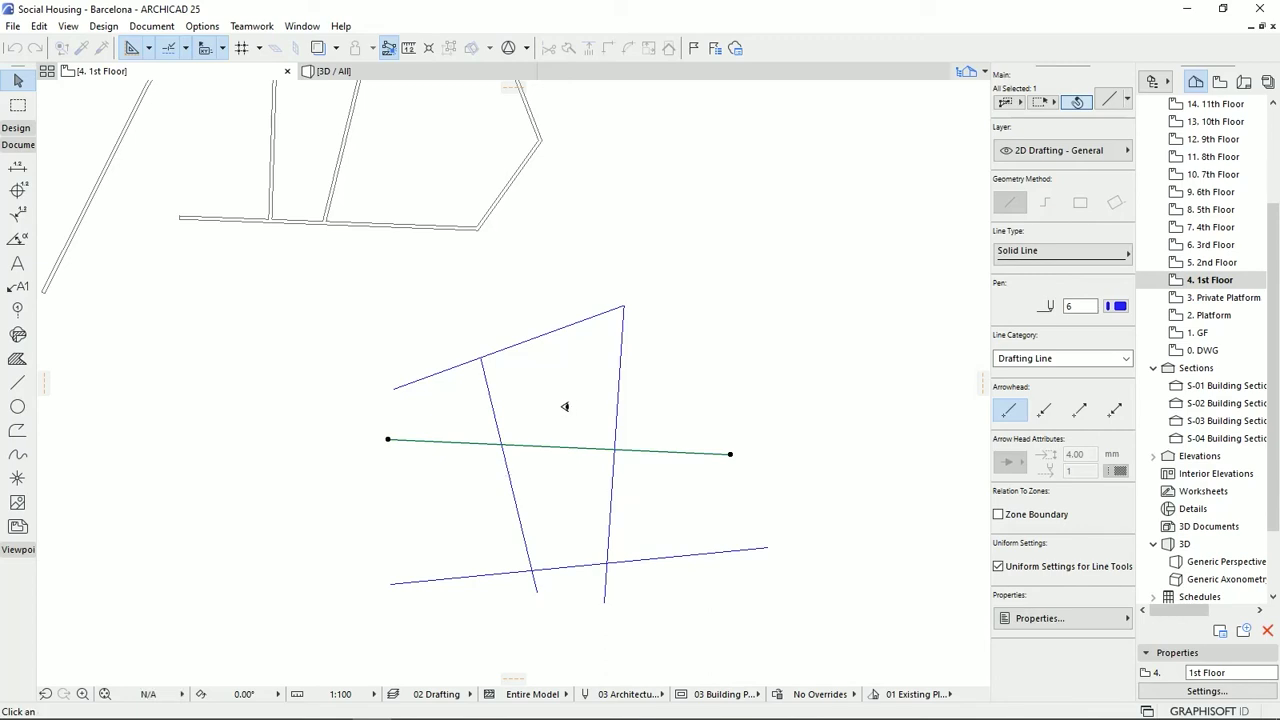
pyautogui.click(562, 405)
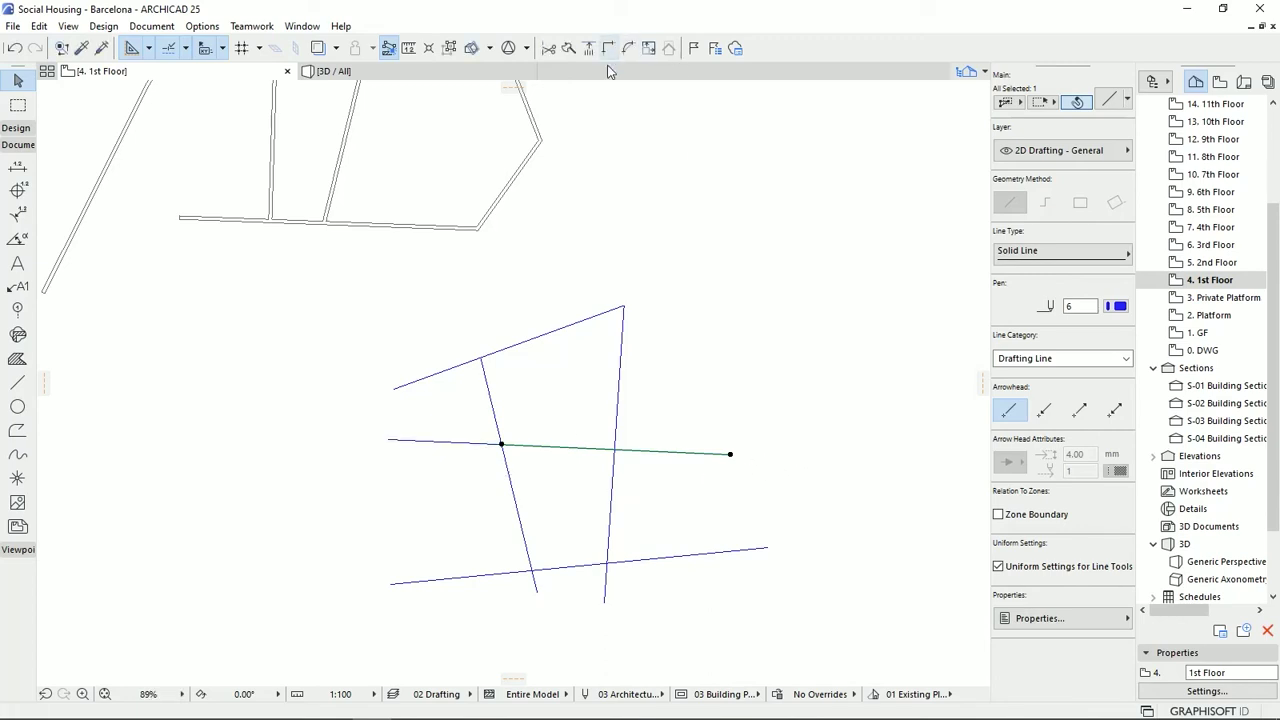
pyautogui.click(568, 48)
pyautogui.click(612, 488)
pyautogui.click(542, 472)
pyautogui.click(655, 455)
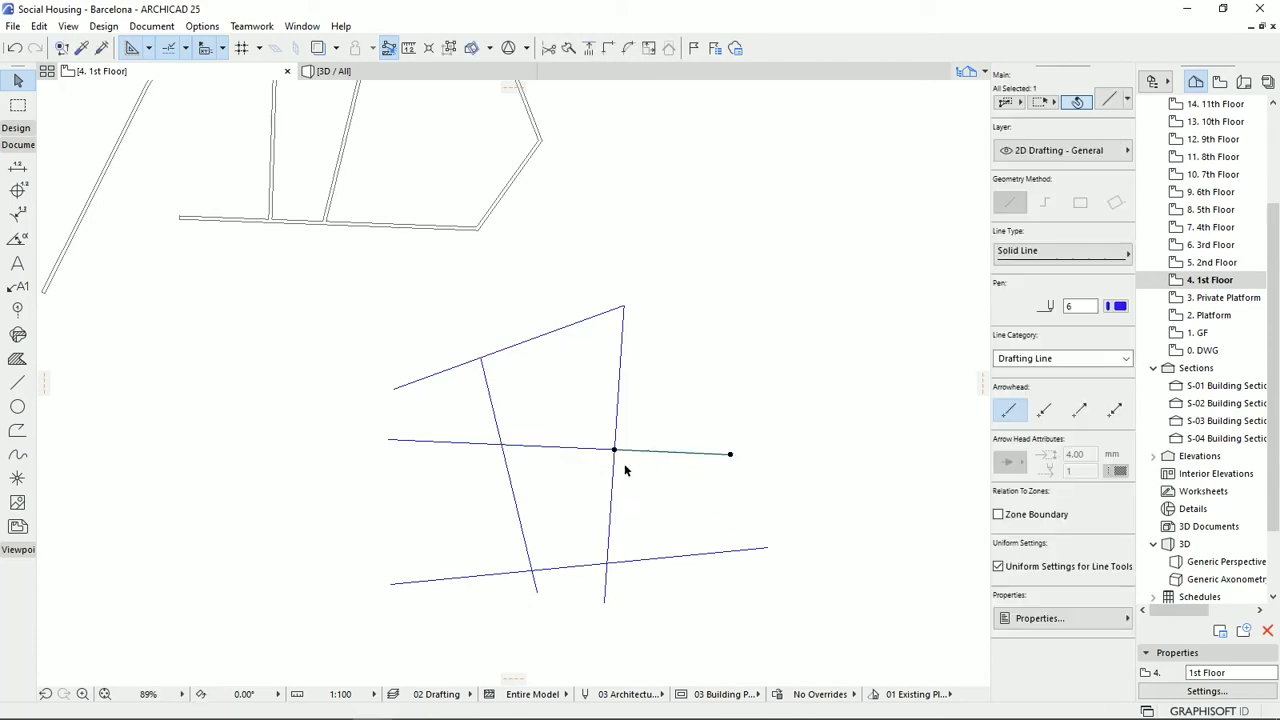
pyautogui.click(456, 443)
pyautogui.scroll(-3, 470, 400)
pyautogui.click(533, 431)
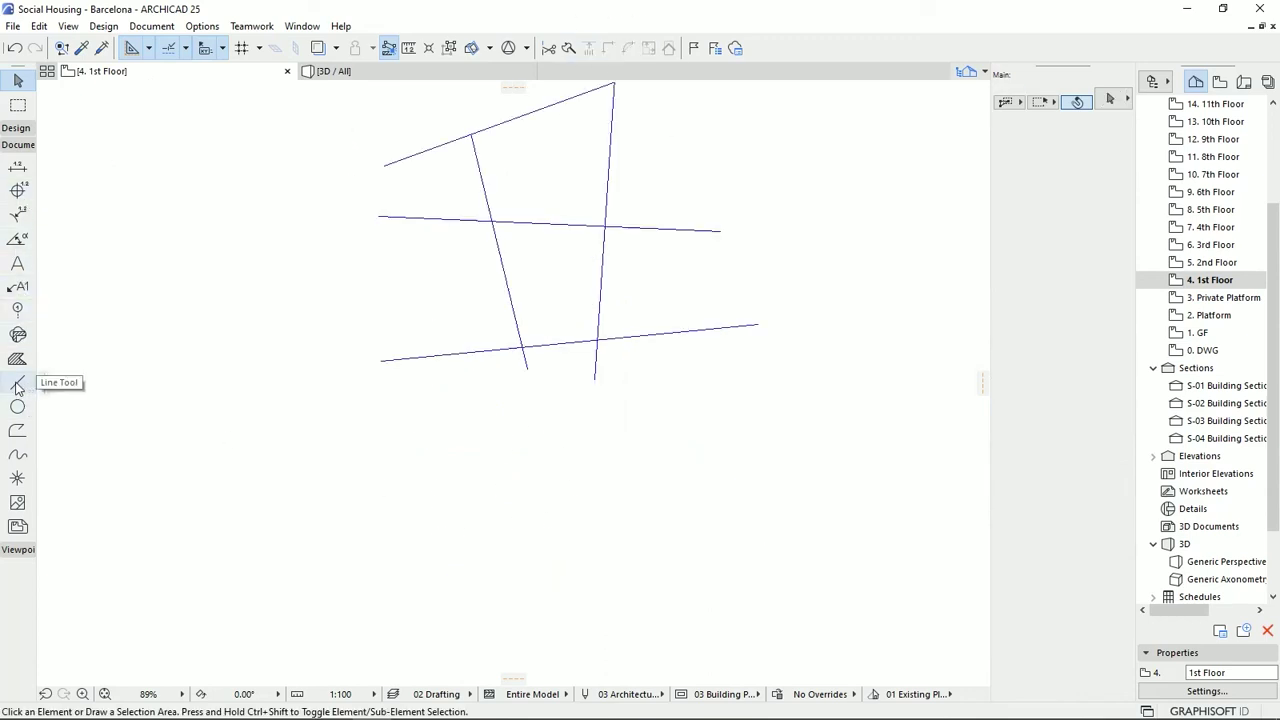
pyautogui.click(17, 385)
# Step: Draw a short steep line at left, a V pair at right and a long bottom line, then select the steep lines
pyautogui.click(400, 281)
pyautogui.click(413, 416)
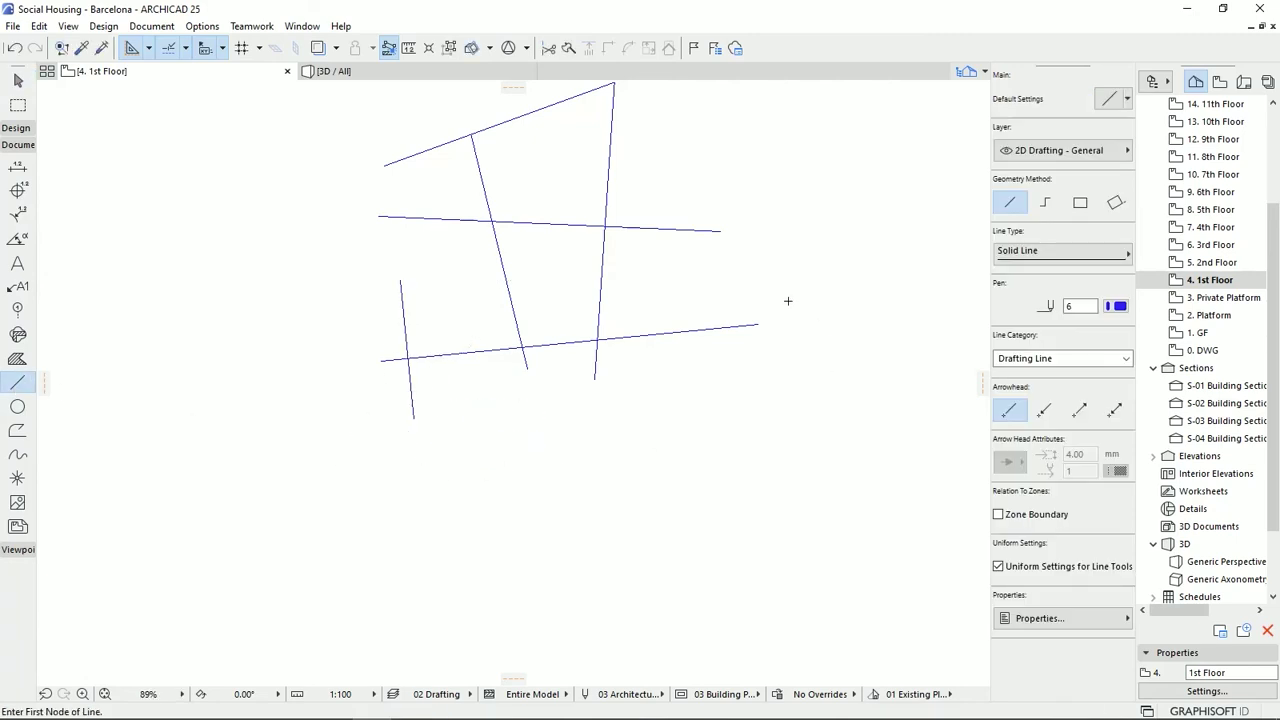
pyautogui.click(777, 184)
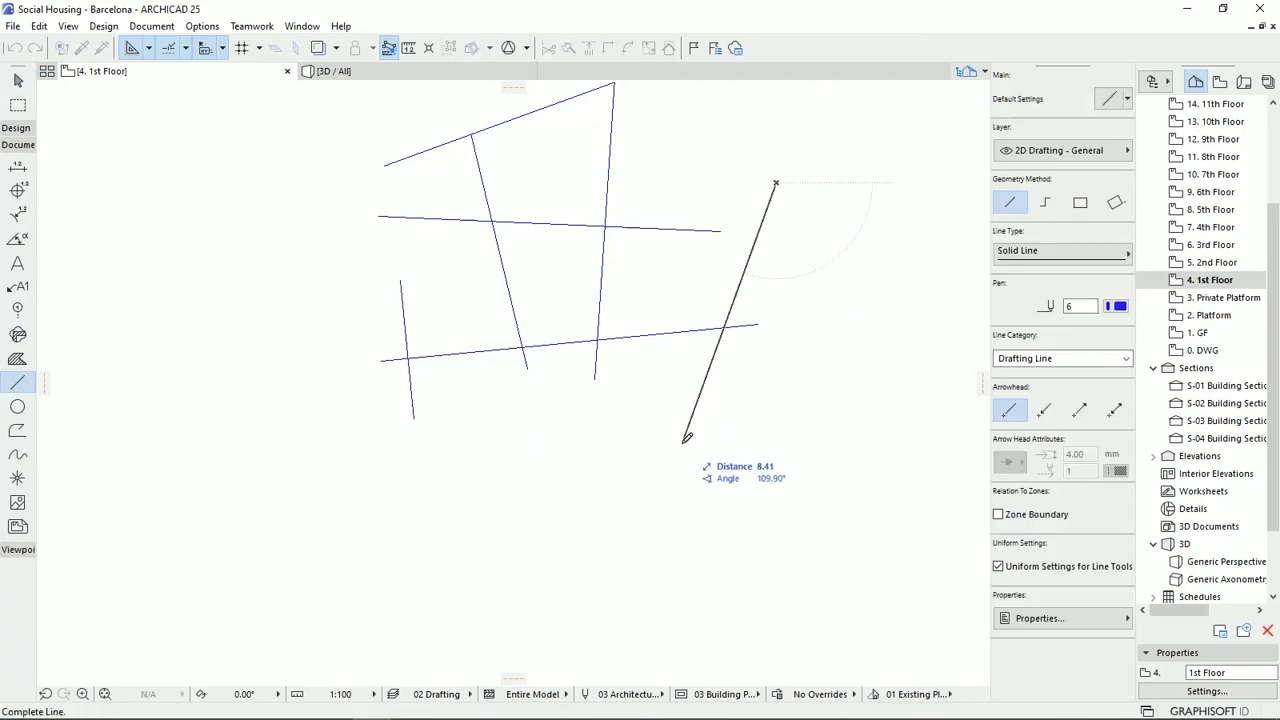
pyautogui.click(806, 384)
pyautogui.click(928, 178)
pyautogui.click(886, 372)
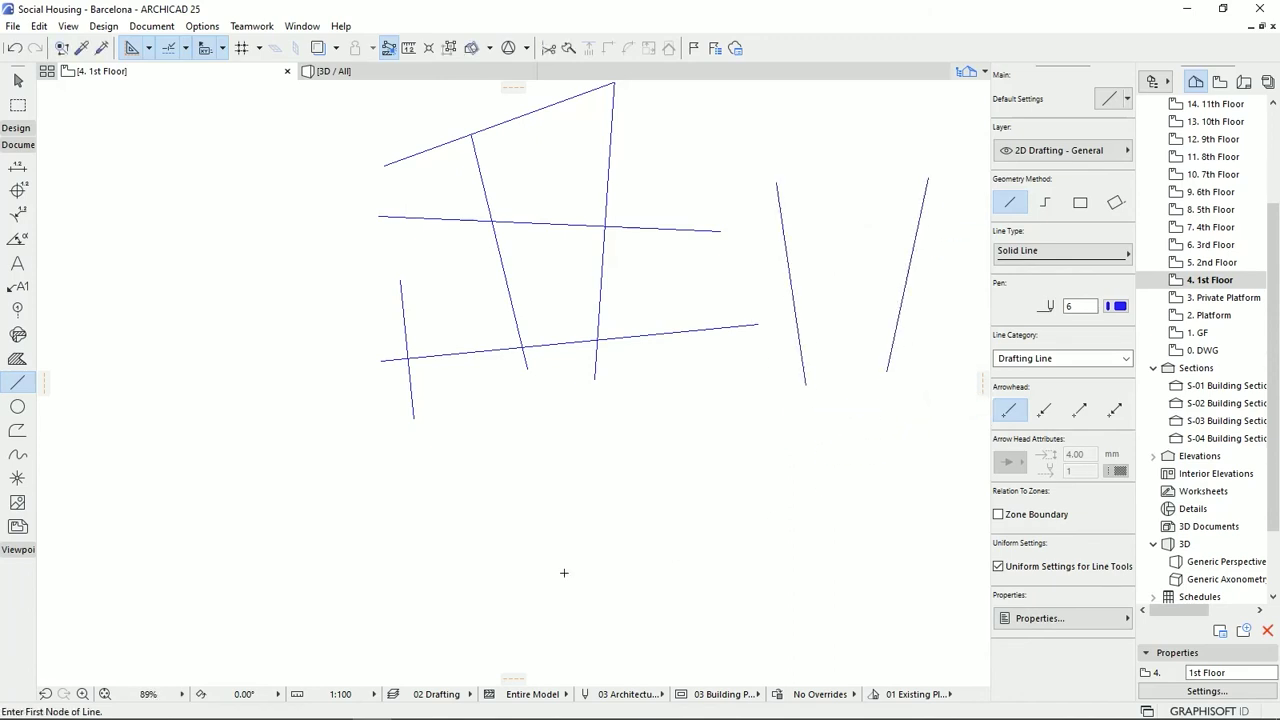
pyautogui.click(395, 500)
pyautogui.click(775, 533)
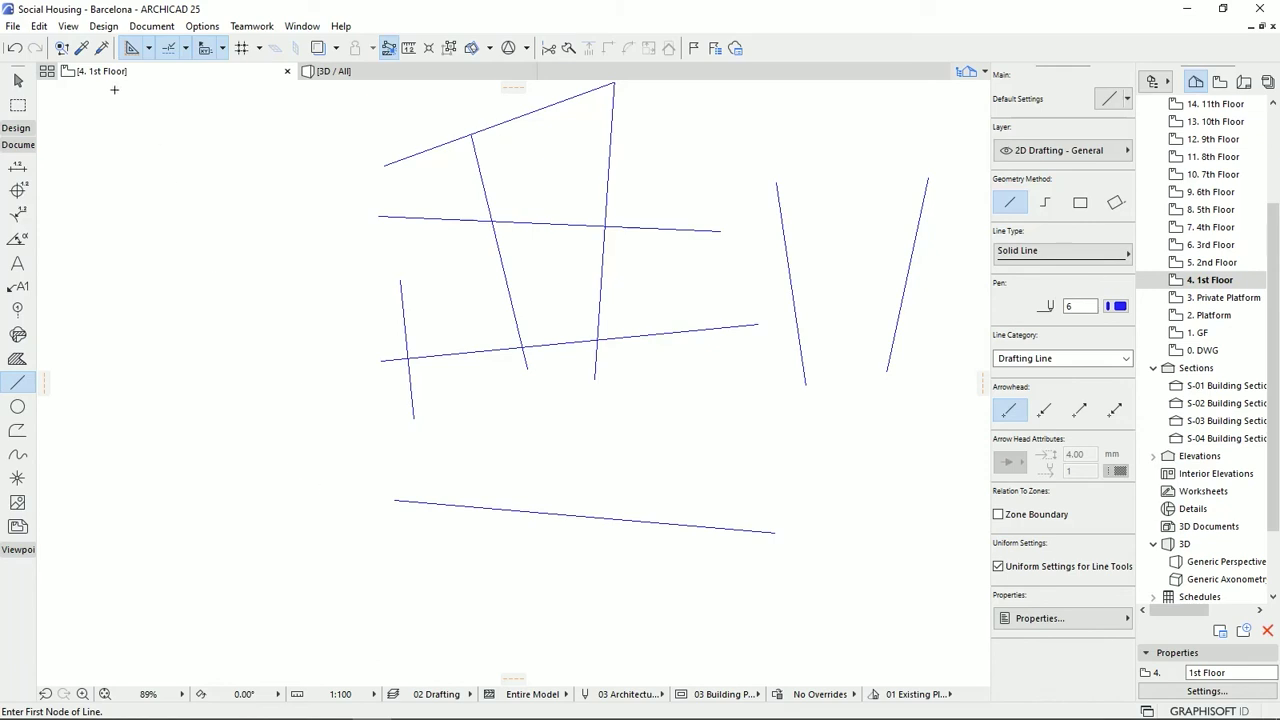
pyautogui.click(18, 80)
pyautogui.moveTo(946, 268)
pyautogui.mouseDown()
pyautogui.moveTo(600, 300)
pyautogui.moveTo(268, 300)
pyautogui.mouseUp()
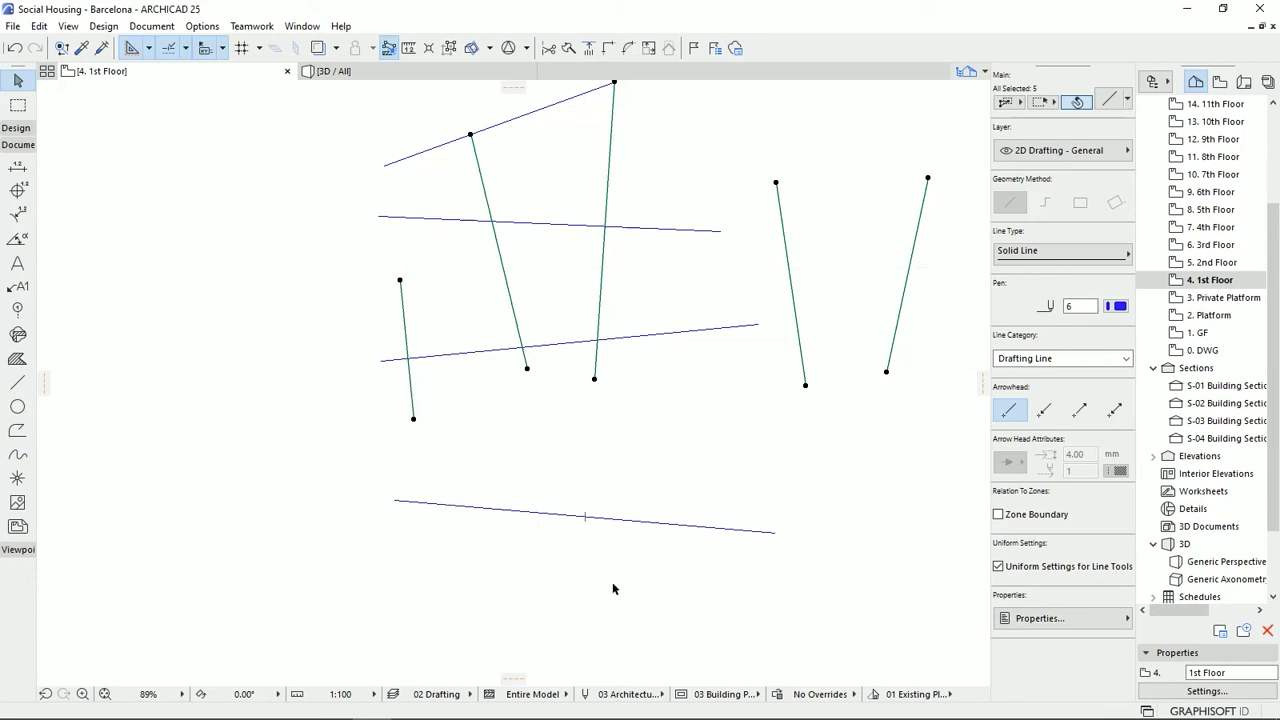
# Step: Extend the selected steep lines down to the long bottom line with Adjust
pyautogui.click(589, 48)
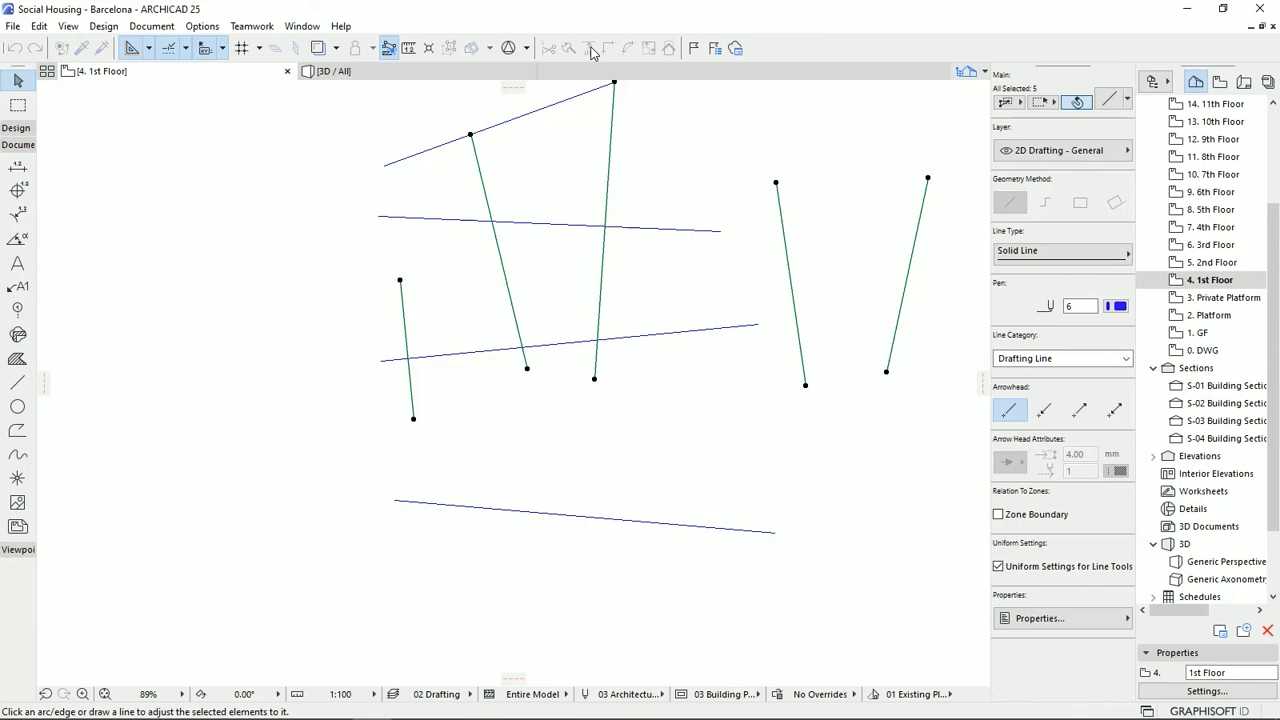
pyautogui.click(634, 522)
pyautogui.click(846, 478)
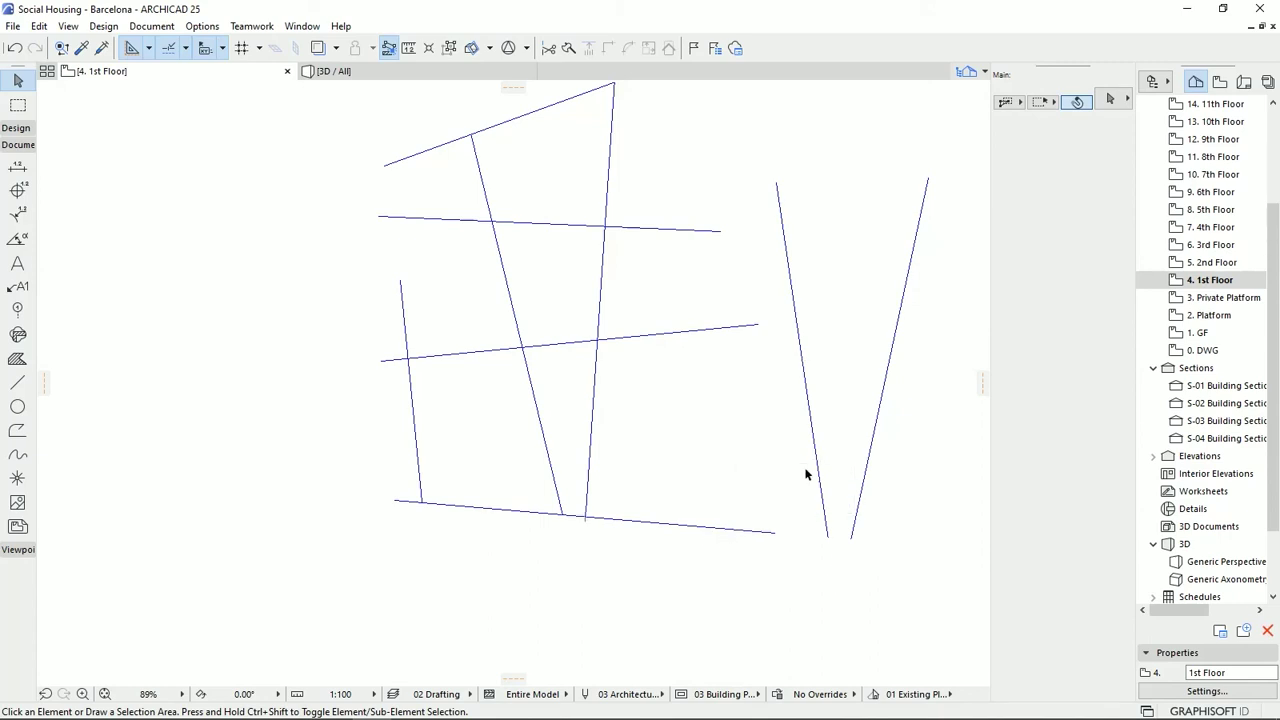
# Step: Stretch the long bottom line by moving its right endpoint to a new position
pyautogui.click(768, 532)
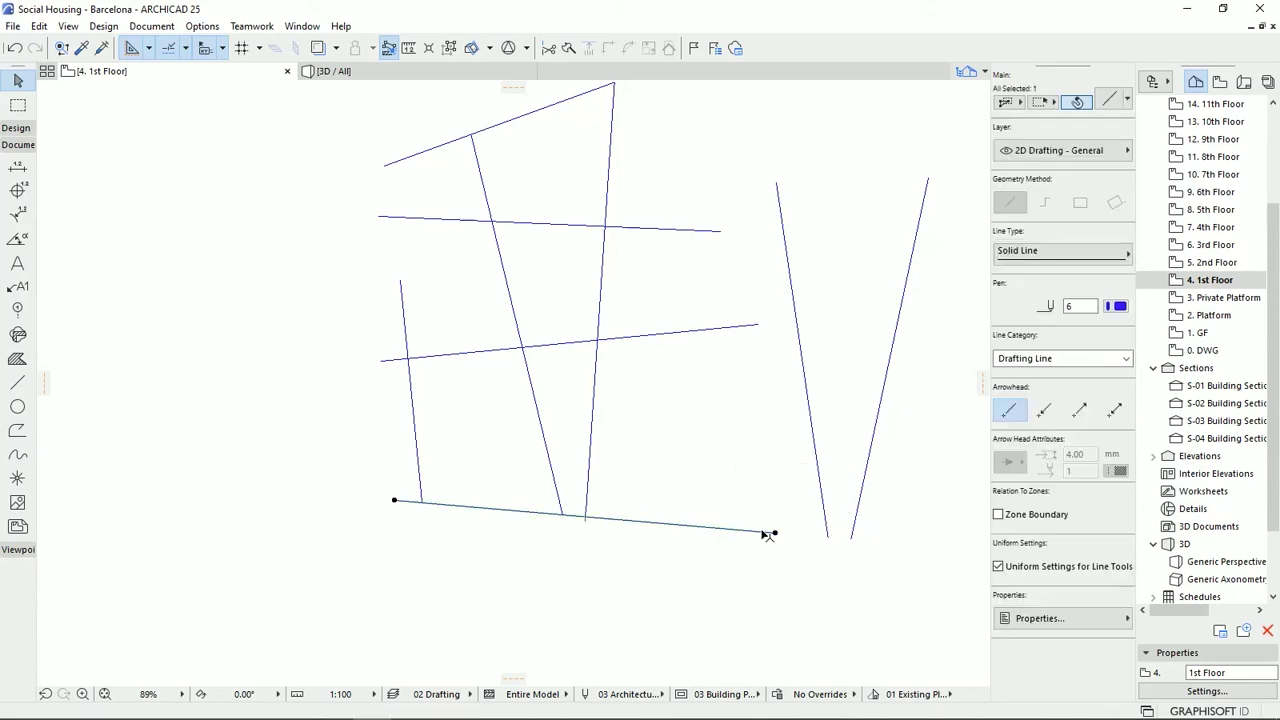
pyautogui.click(774, 533)
pyautogui.scroll(3, 874, 539)
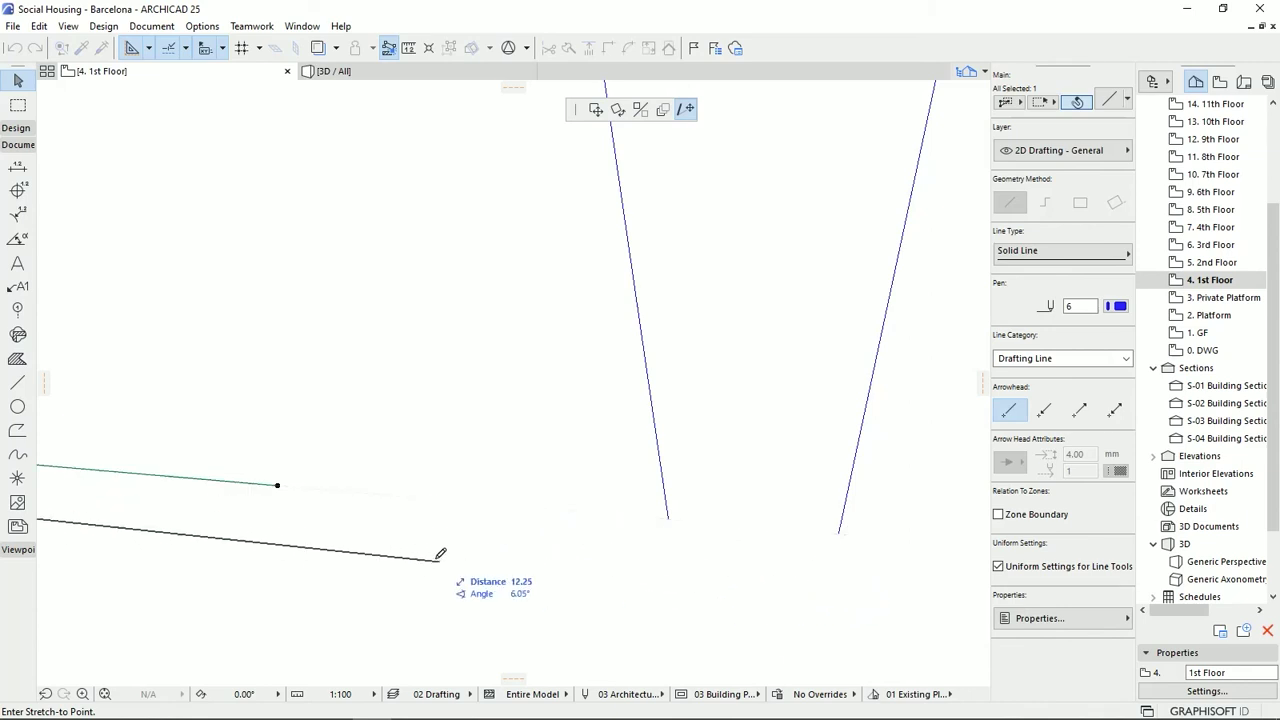
pyautogui.click(298, 485)
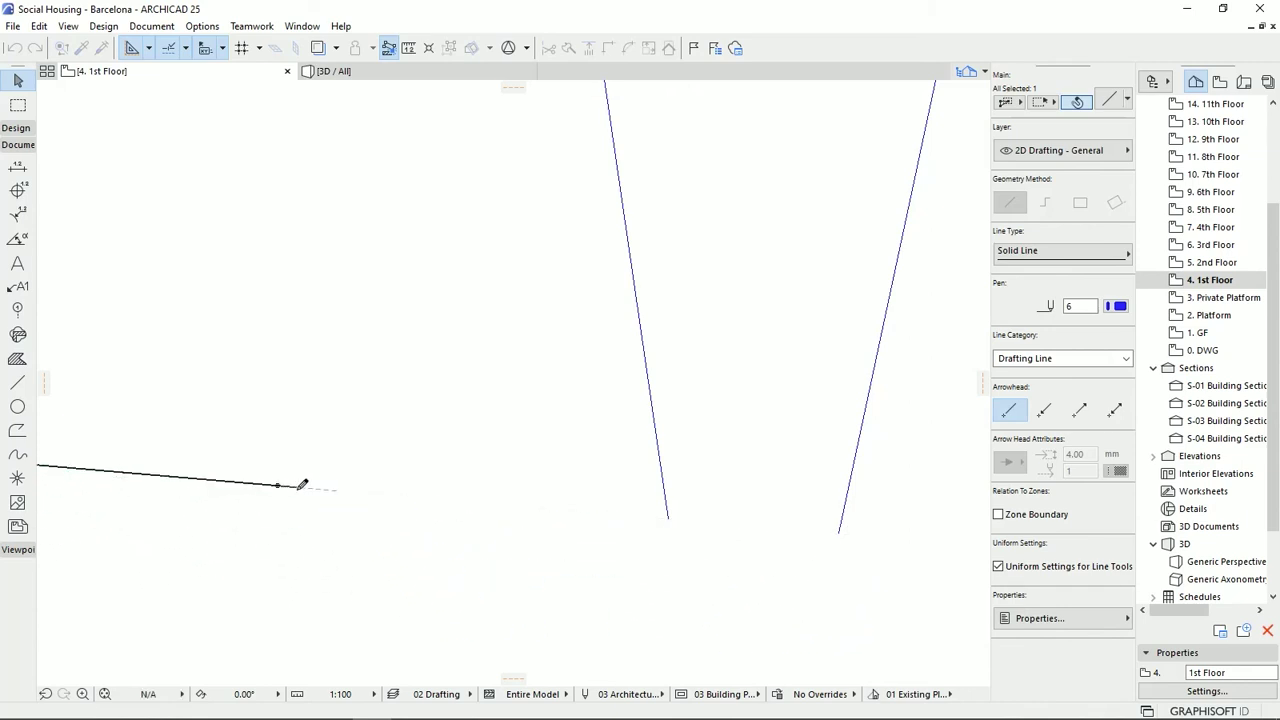
pyautogui.scroll(-3, 259, 494)
pyautogui.moveTo(240, 523); pyautogui.dragTo(690, 499, button='middle')
pyautogui.scroll(-5, 690, 499)
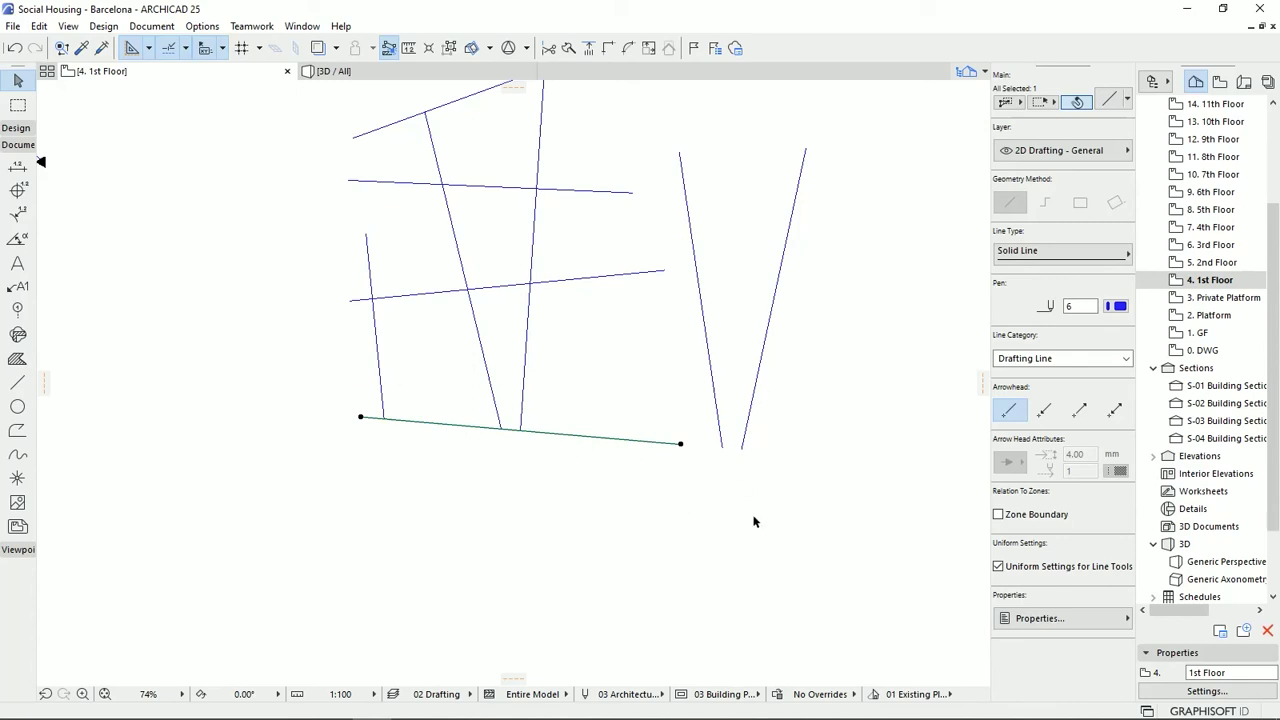
pyautogui.moveTo(502, 490); pyautogui.dragTo(594, 514, button='middle')
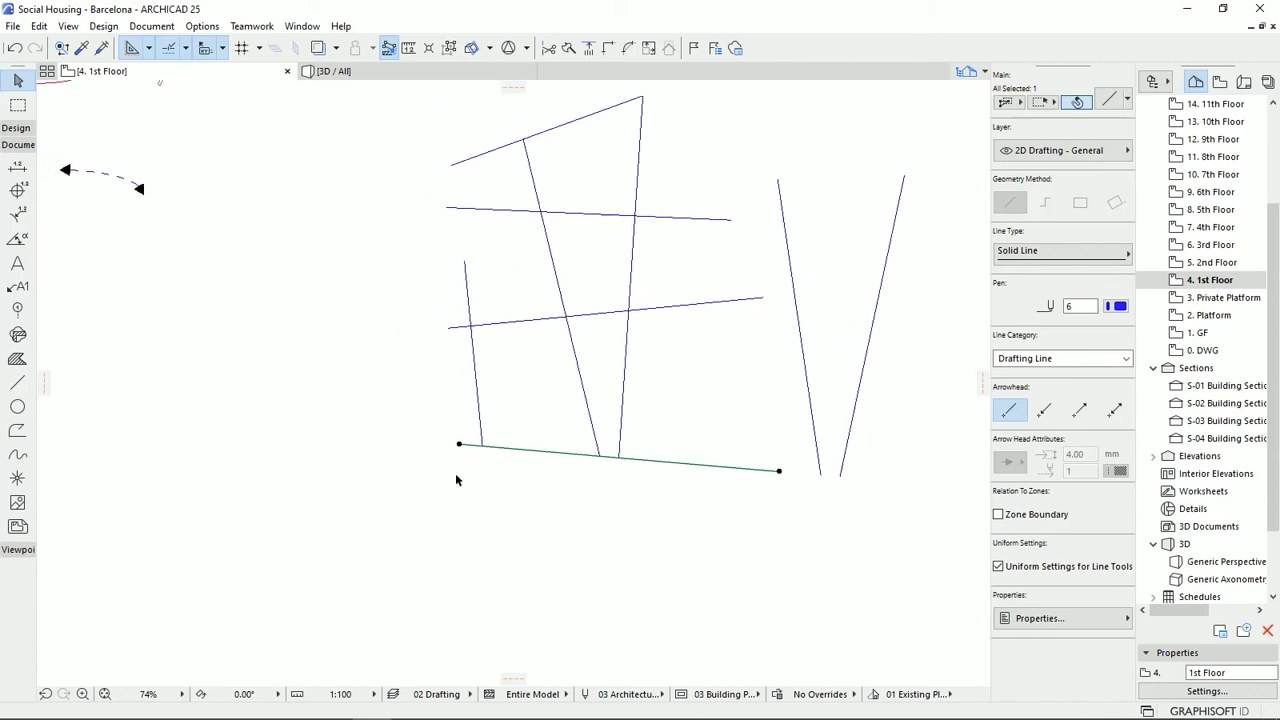
pyautogui.scroll(4, 455, 479)
# Step: Round the short-left-line and bottom-line corner with a 2.00 fillet arc, then select the top-corner lines
pyautogui.click(430, 525)
pyautogui.moveTo(425, 533); pyautogui.dragTo(546, 398)
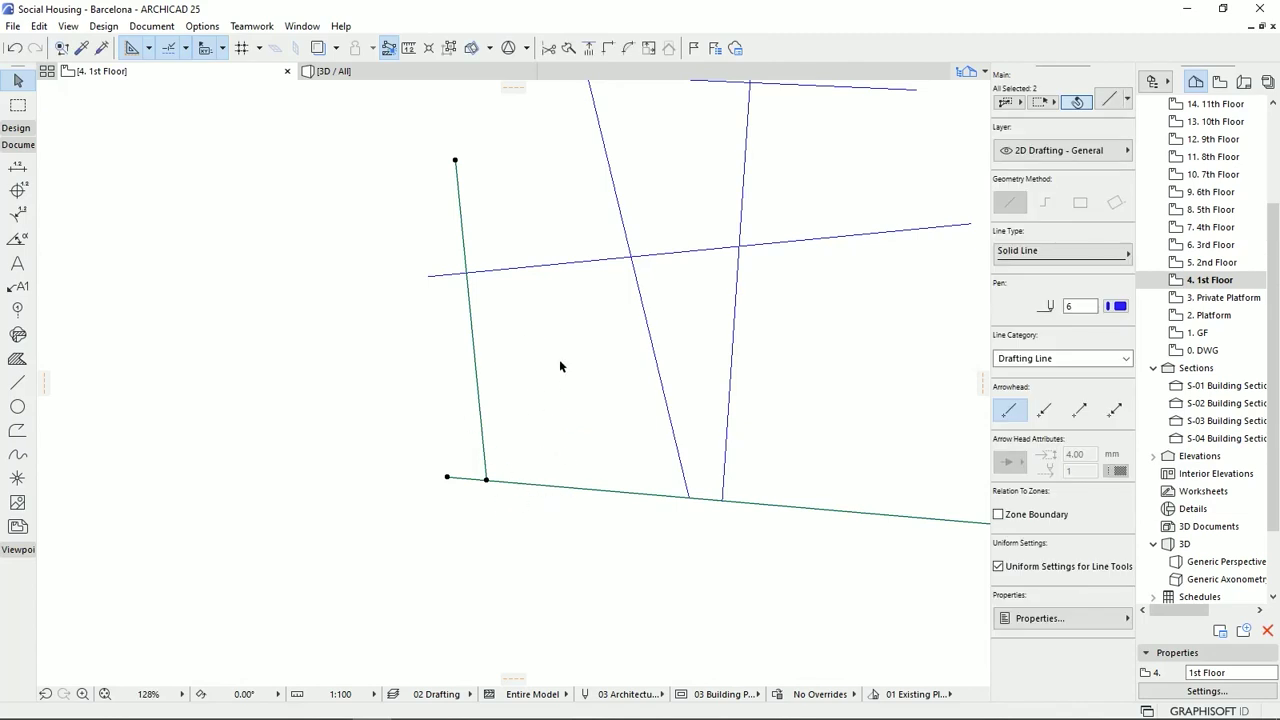
pyautogui.click(628, 48)
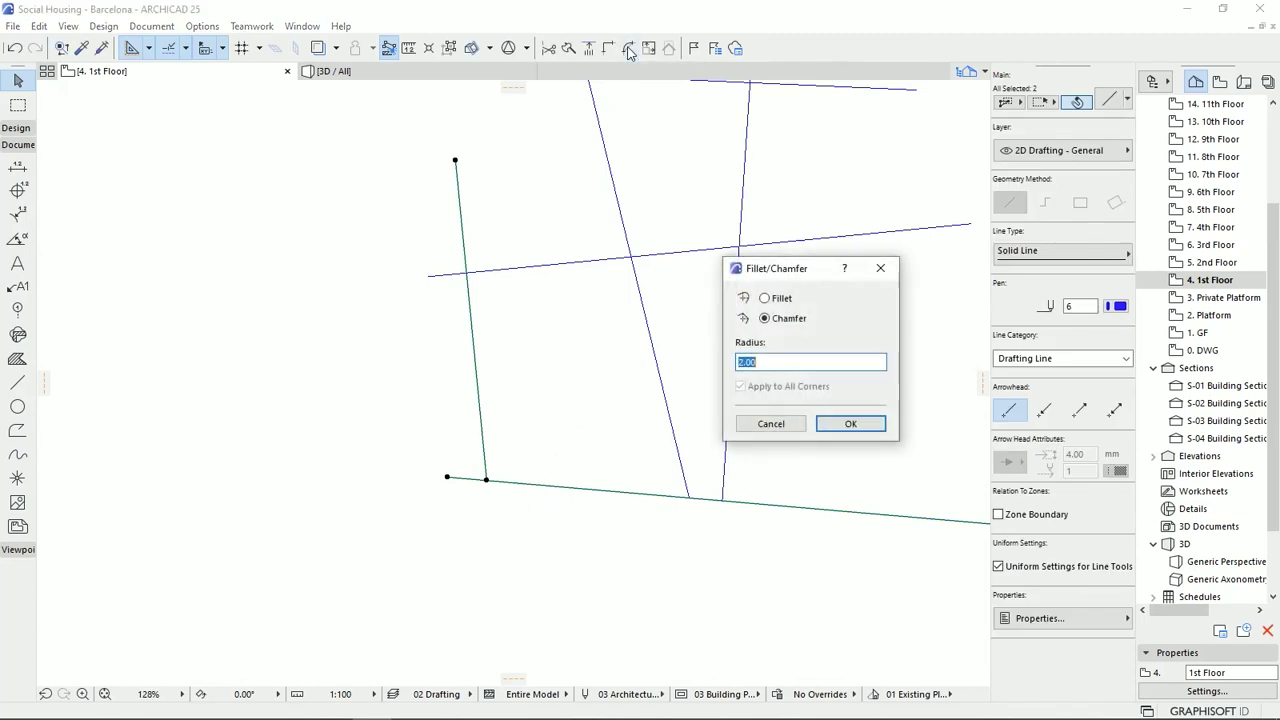
pyautogui.click(766, 299)
pyautogui.click(857, 424)
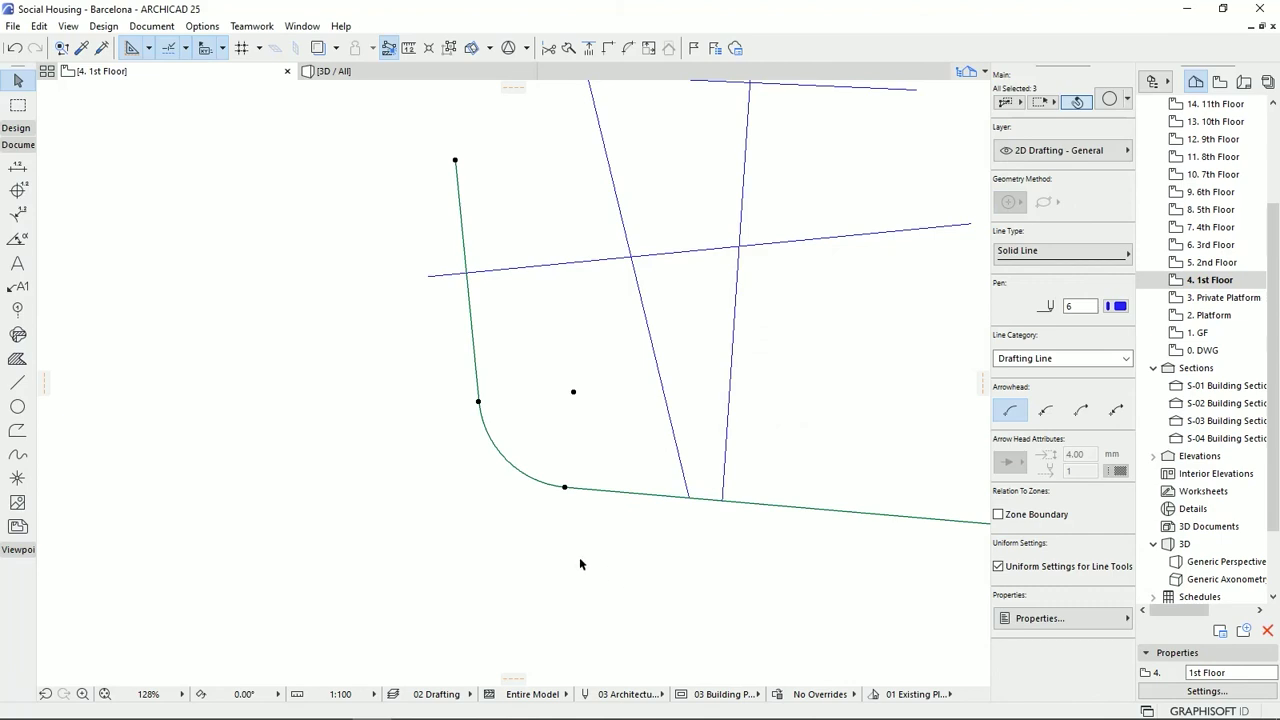
pyautogui.click(505, 430)
pyautogui.click(490, 433)
pyautogui.click(494, 517)
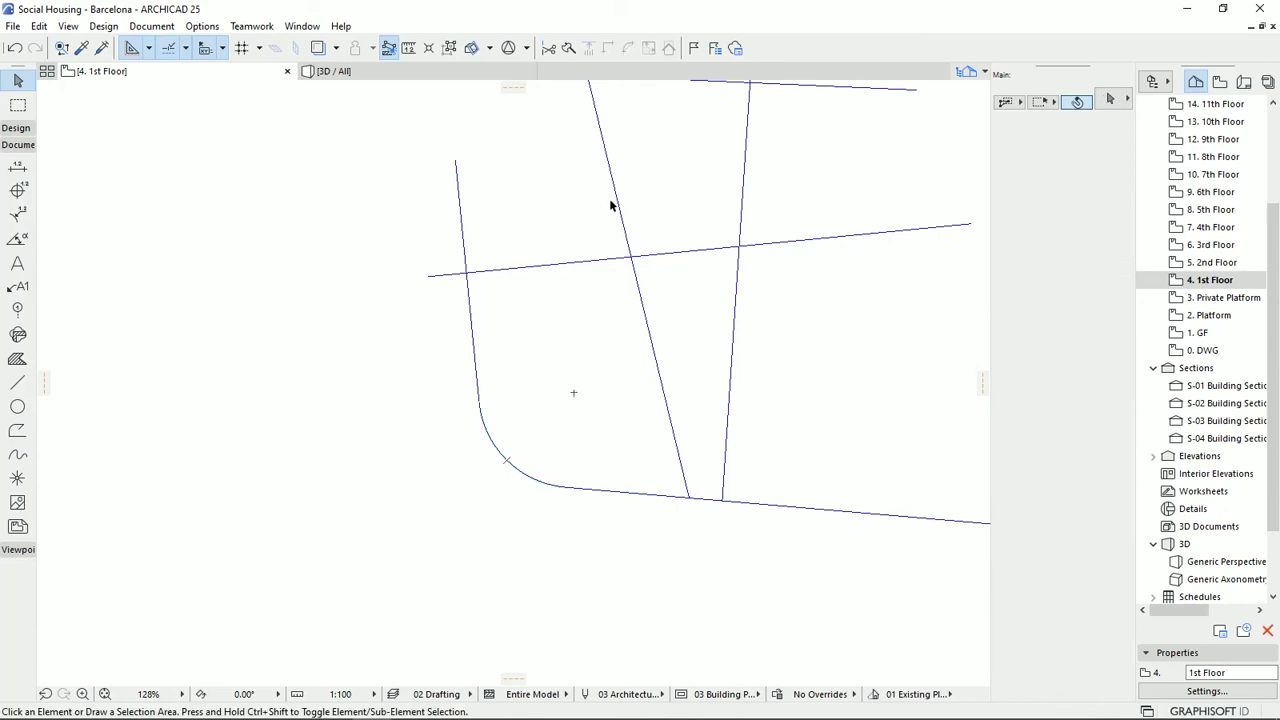
pyautogui.moveTo(680, 171); pyautogui.dragTo(577, 580, button='middle')
pyautogui.moveTo(714, 208); pyautogui.dragTo(598, 360)
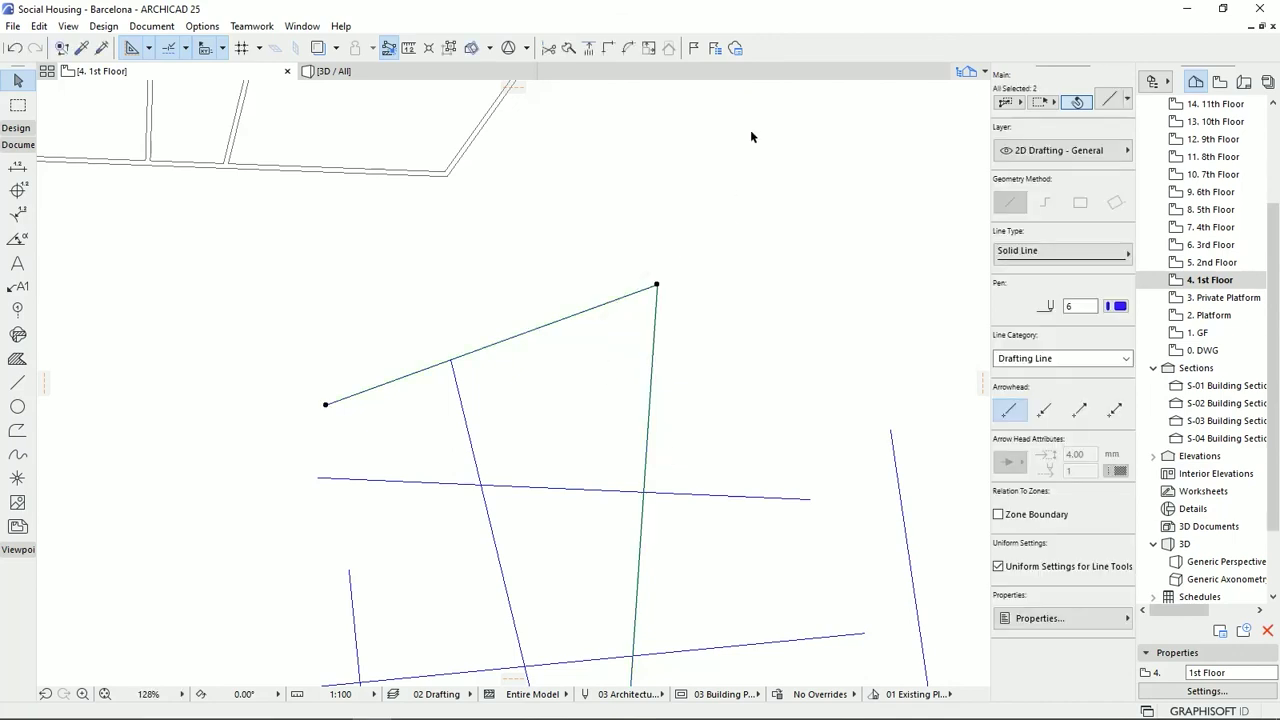
# Step: Try a 3.00 chamfer on the top corner of the line layout, then undo it
pyautogui.click(628, 48)
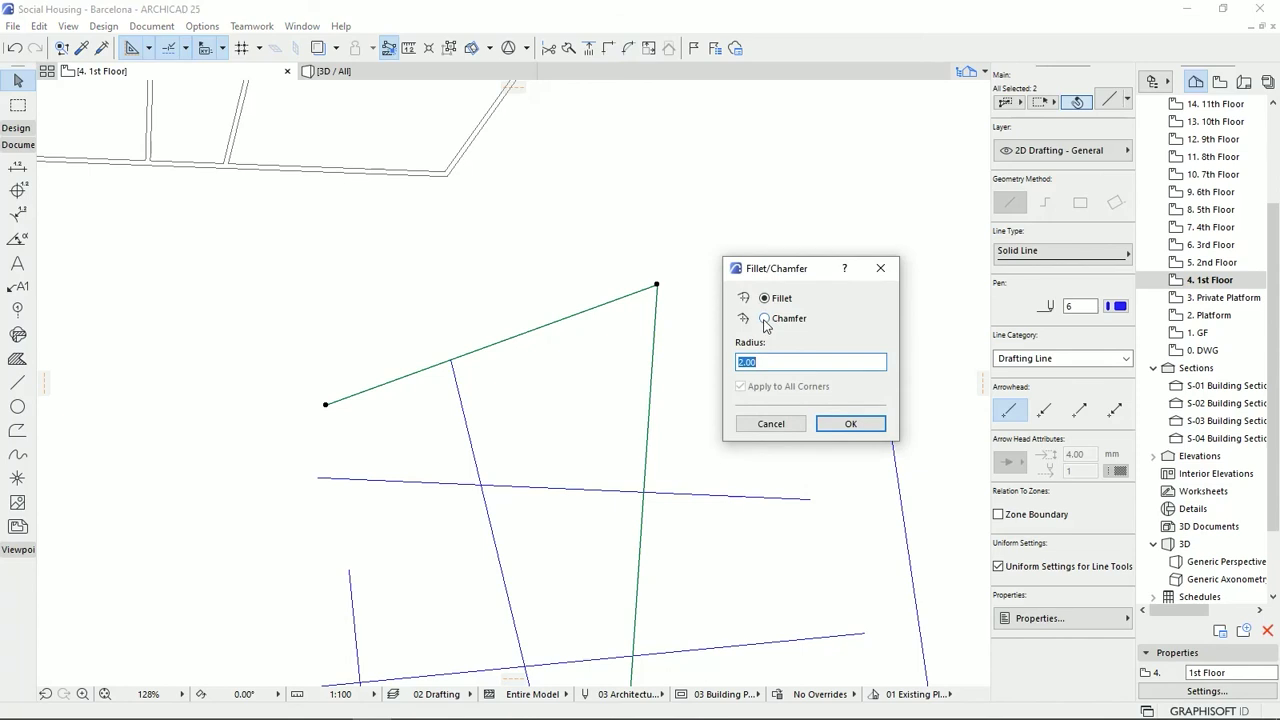
pyautogui.click(765, 319)
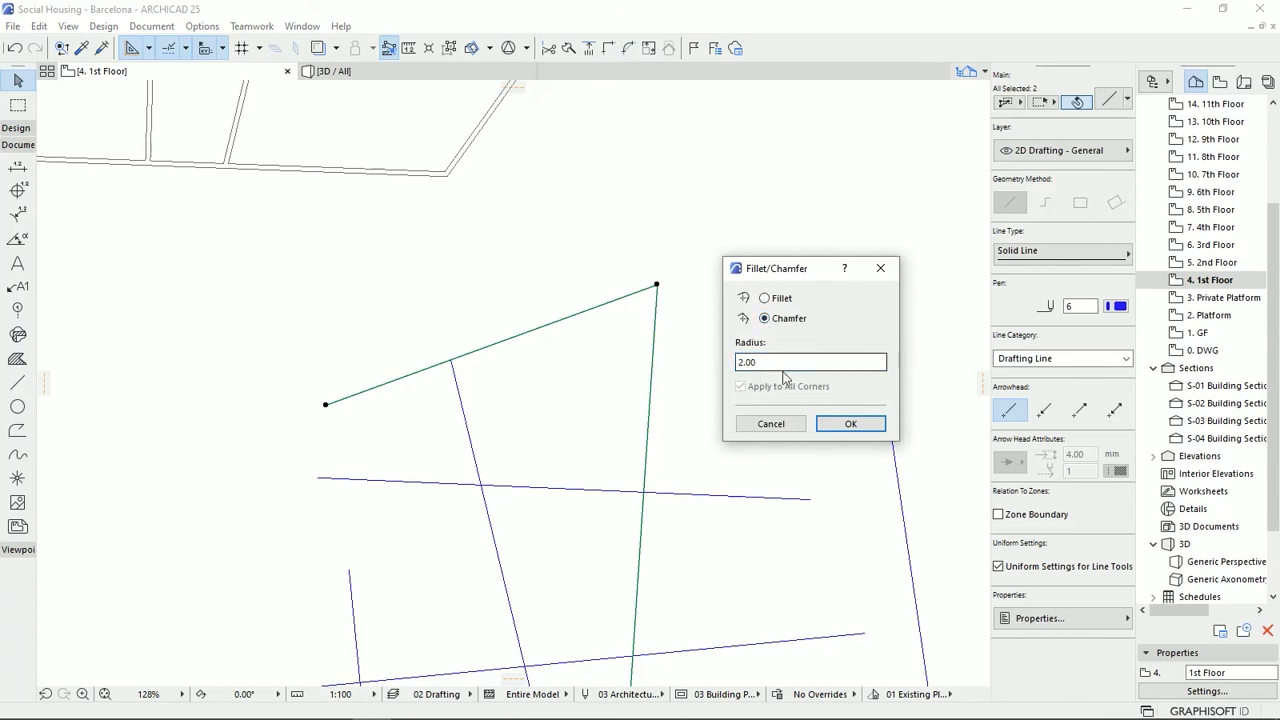
pyautogui.doubleClick(775, 364)
pyautogui.write('3')
pyautogui.click(852, 424)
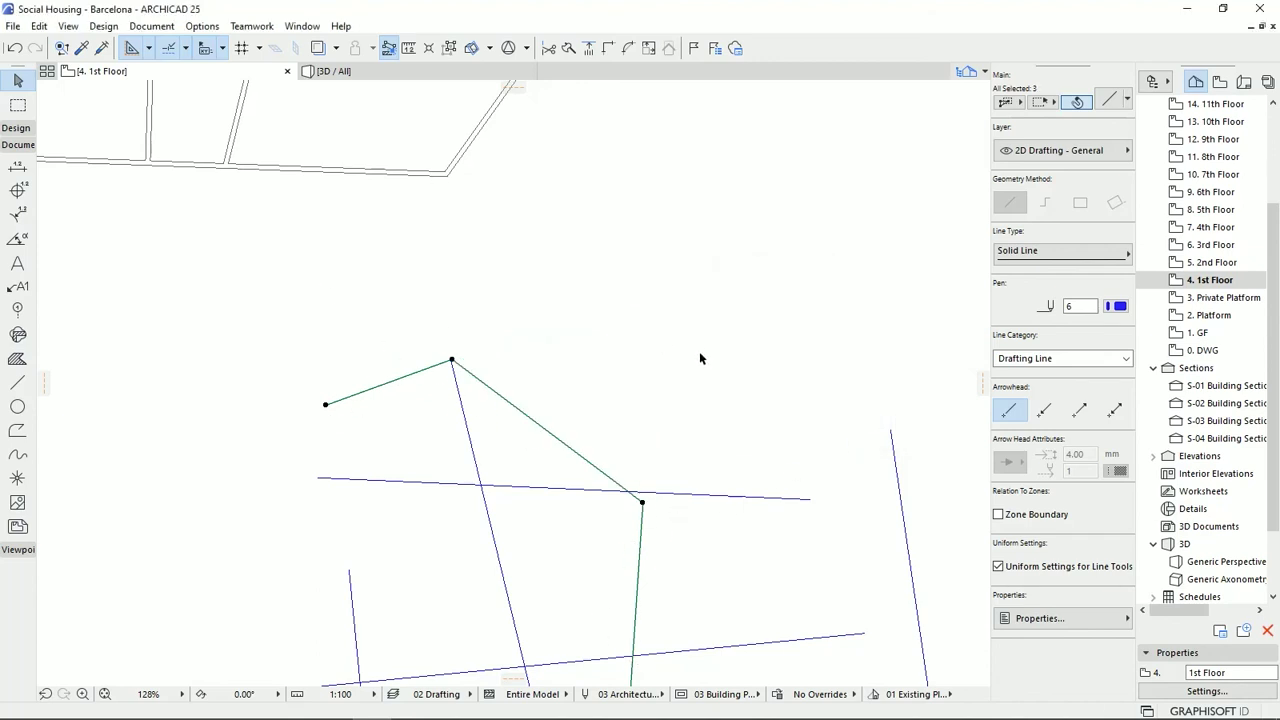
pyautogui.hotkey('ctrl', 'z')
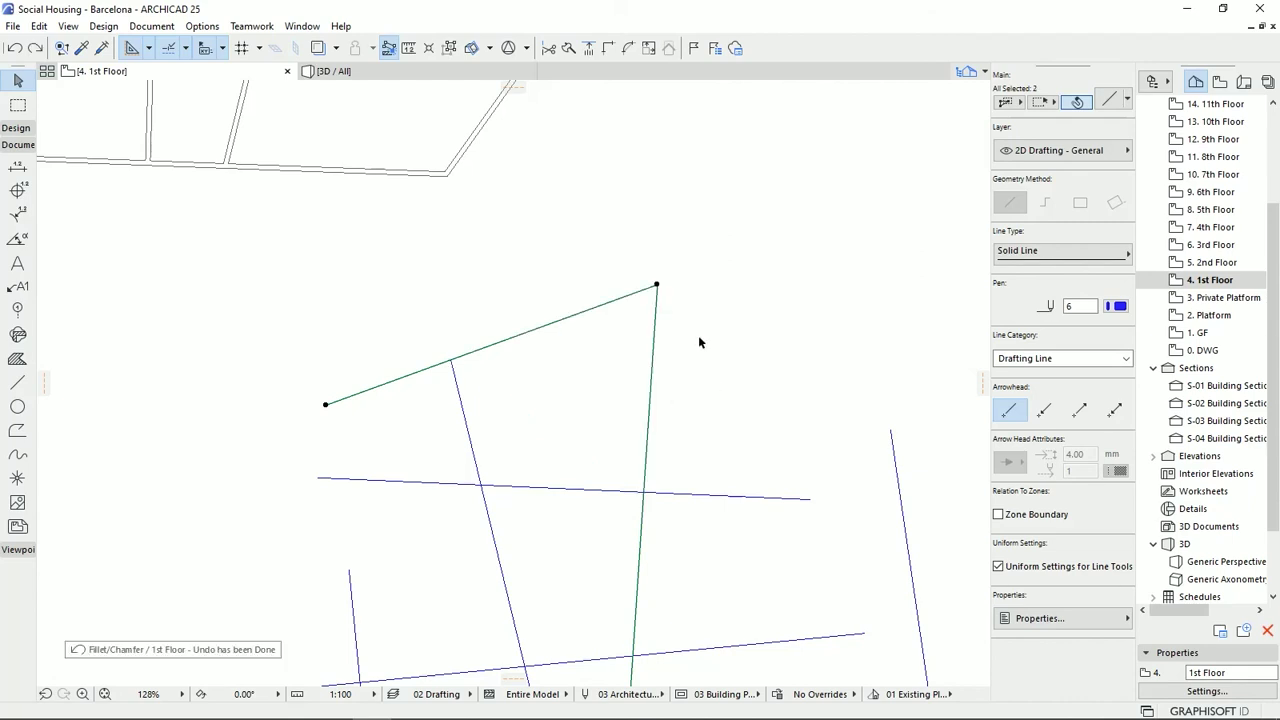
# Step: Reapply the chamfer on the top corner with the size set to 2.00
pyautogui.click(628, 48)
pyautogui.write('2')
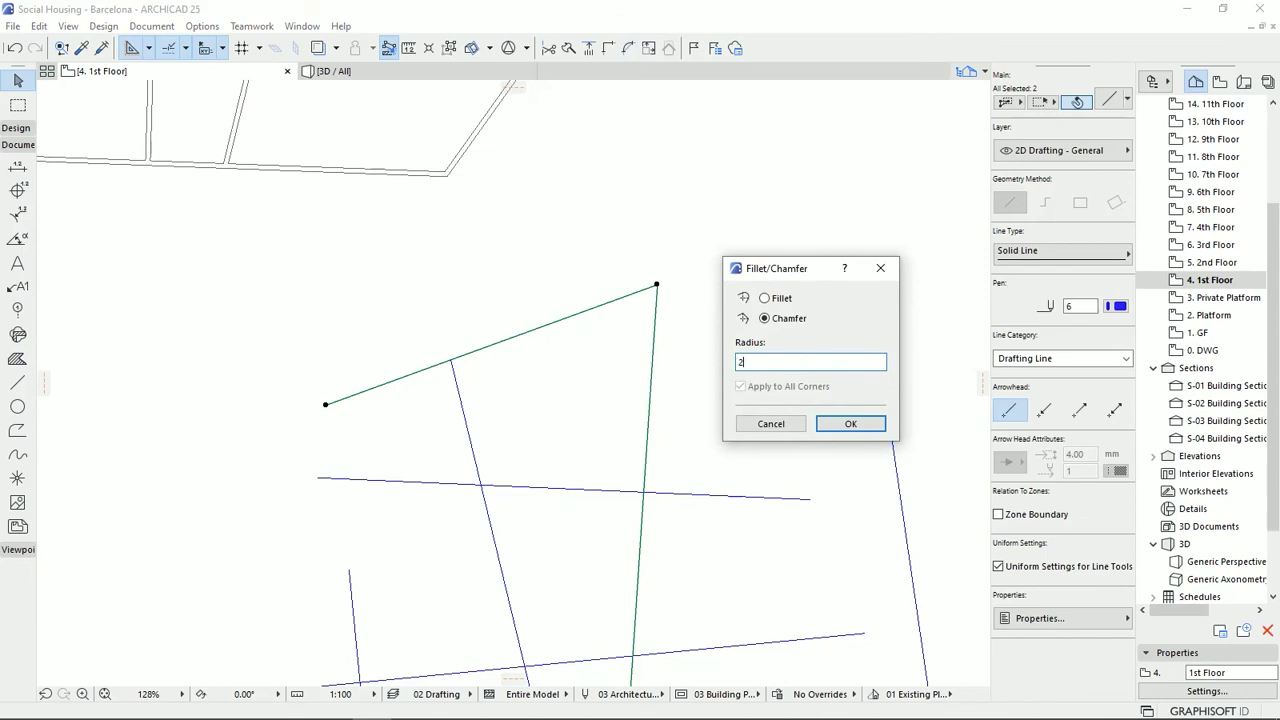
pyautogui.click(850, 422)
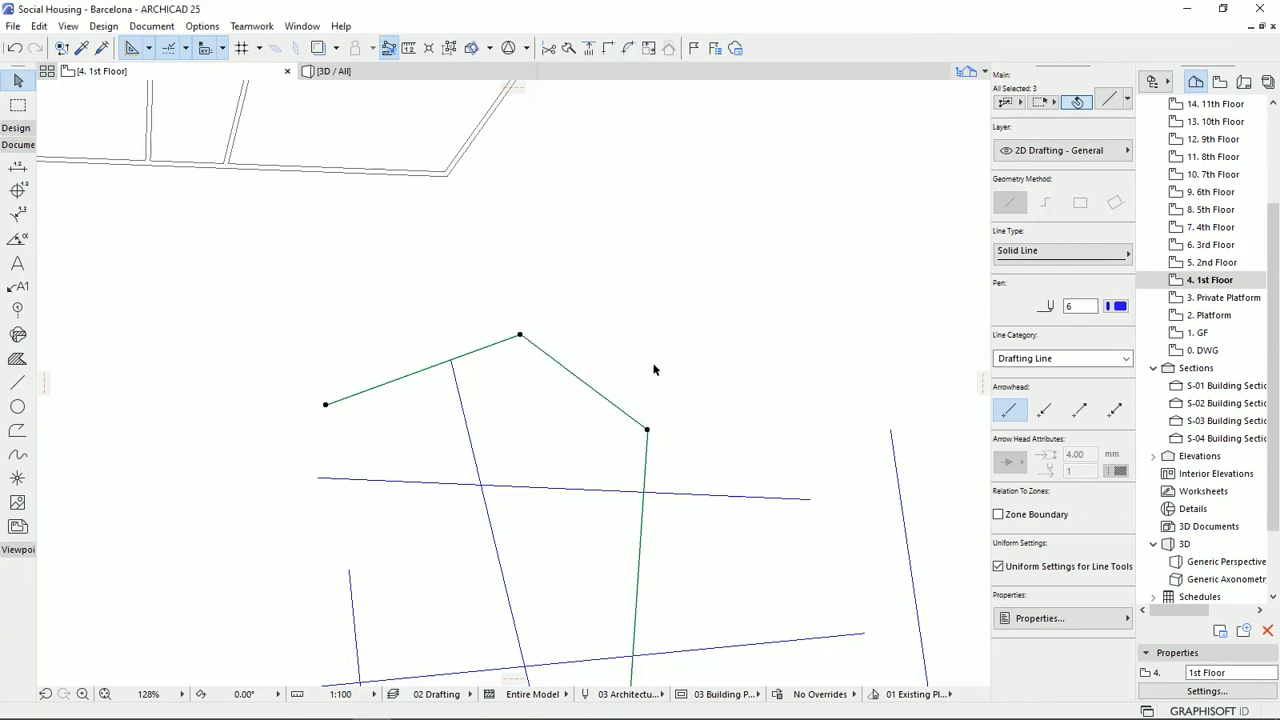
pyautogui.scroll(-5, 686, 371)
pyautogui.moveTo(686, 371)
pyautogui.mouseDown(button='middle')
pyautogui.moveTo(652, 363)
pyautogui.moveTo(603, 386)
pyautogui.moveTo(576, 348)
pyautogui.moveTo(557, 407)
pyautogui.moveTo(538, 404)
pyautogui.mouseUp(button='middle')
pyautogui.scroll(-3, 576, 350)
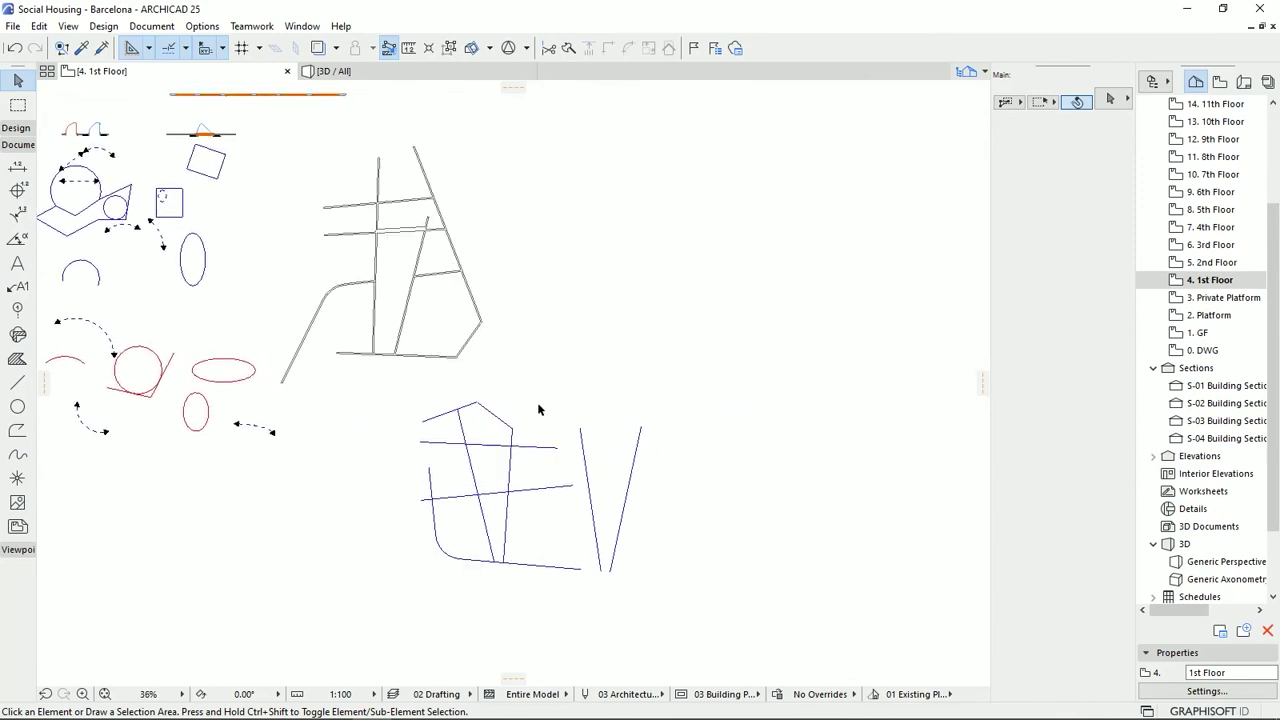
pyautogui.moveTo(537, 386); pyautogui.dragTo(632, 388, button='middle')
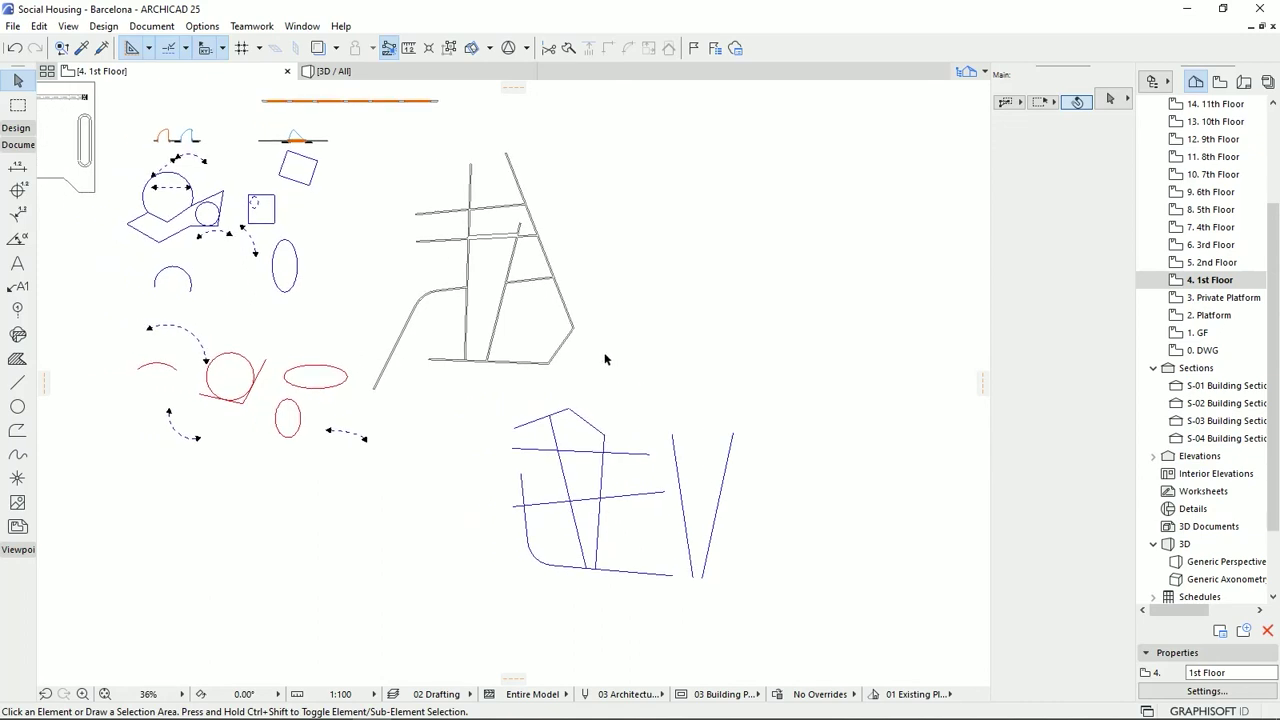